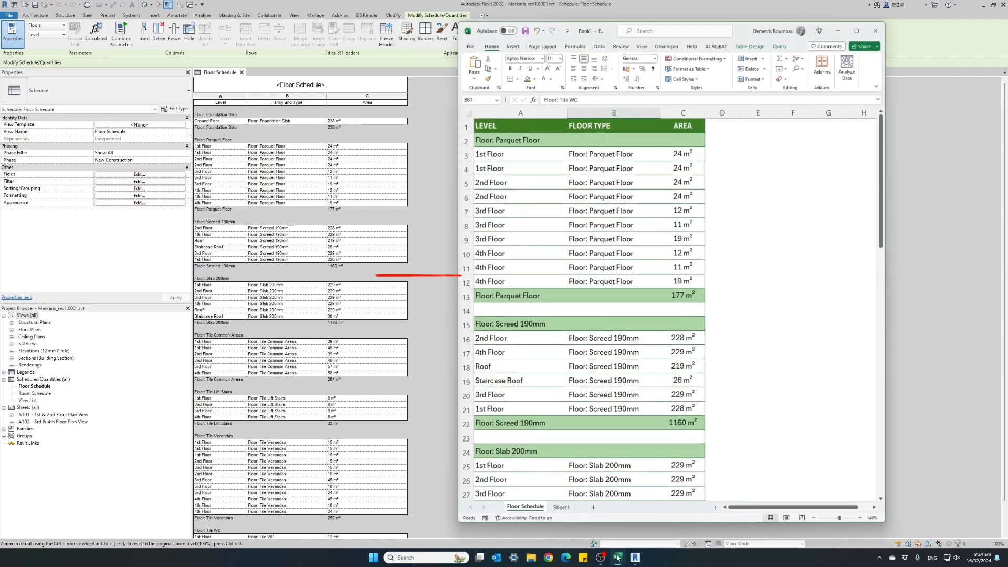
# Step: Review the apartment building project's floor schedule in Excel and Revit, its 3D view from several angles, and the 2nd Floor plan
pyautogui.click(618, 558)
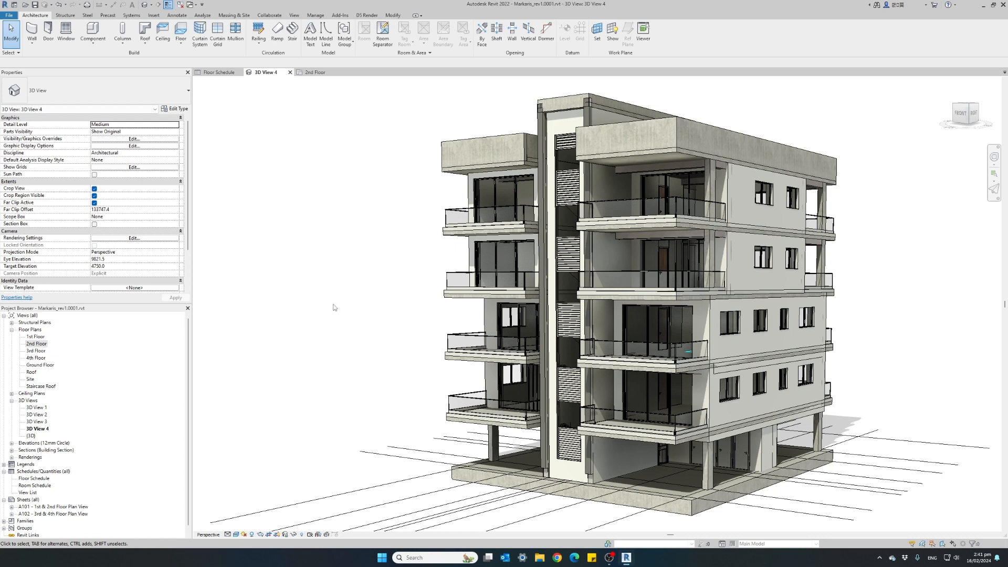
pyautogui.keyDown('shift'); pyautogui.moveTo(334, 308); pyautogui.dragTo(479, 362, button='middle'); pyautogui.keyUp('shift')
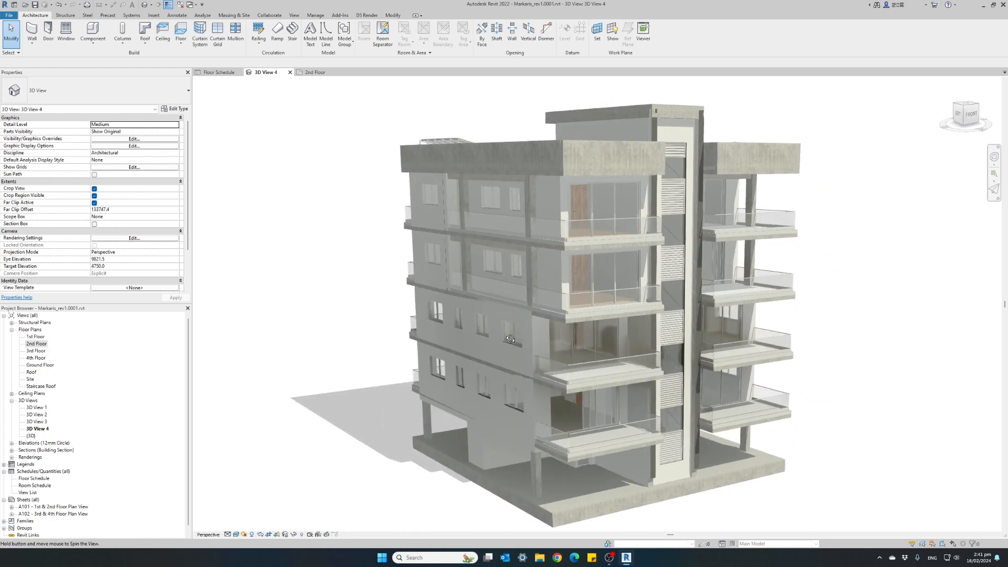
pyautogui.moveTo(386, 325); pyautogui.dragTo(413, 340, button='middle')
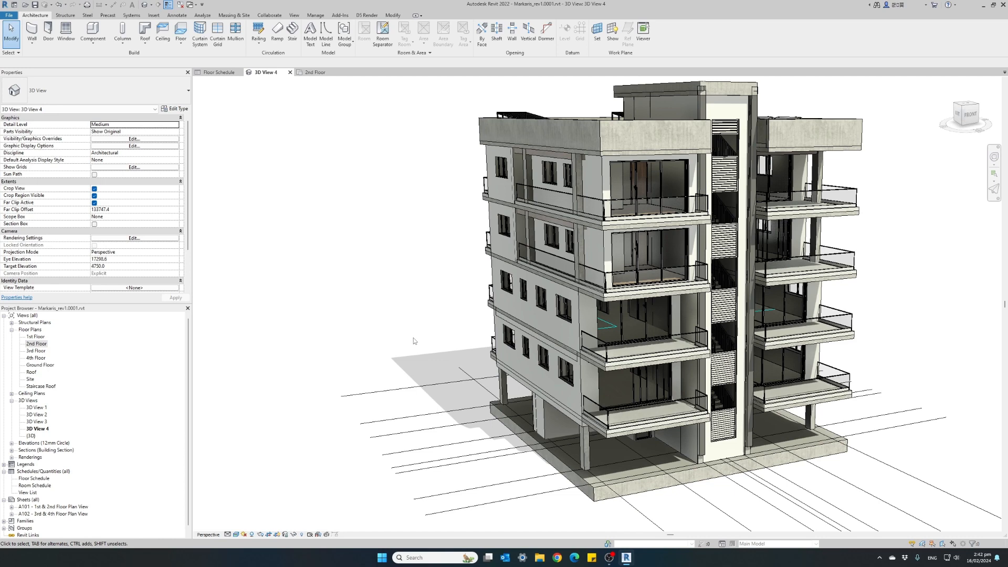
pyautogui.keyDown('shift'); pyautogui.moveTo(414, 338); pyautogui.dragTo(353, 351, button='middle'); pyautogui.keyUp('shift')
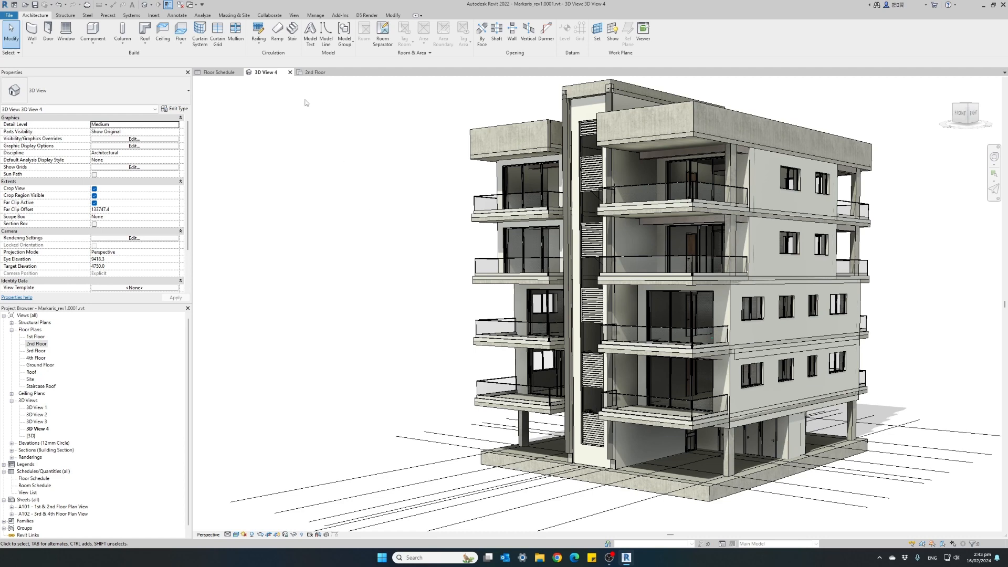
pyautogui.click(314, 73)
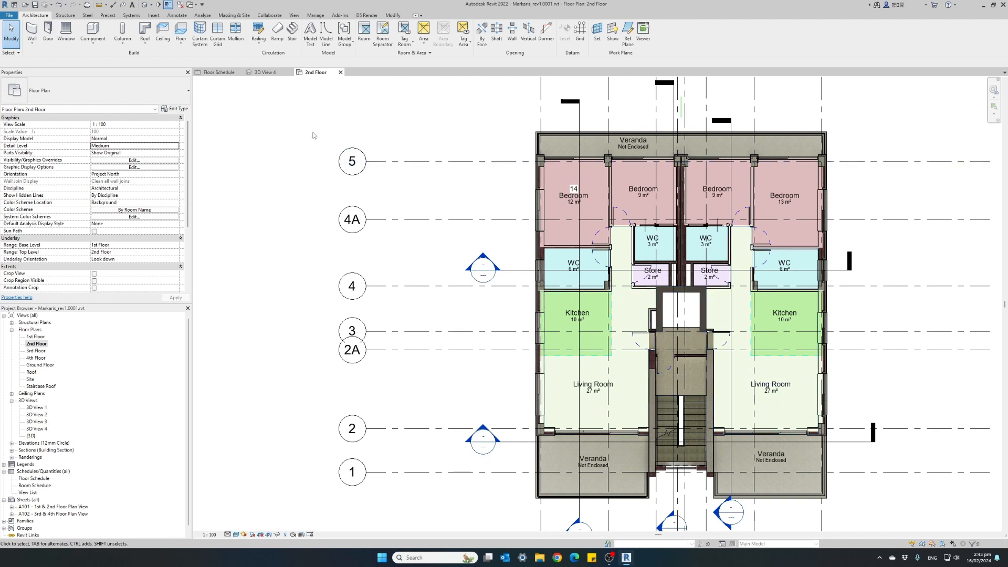
pyautogui.click(226, 75)
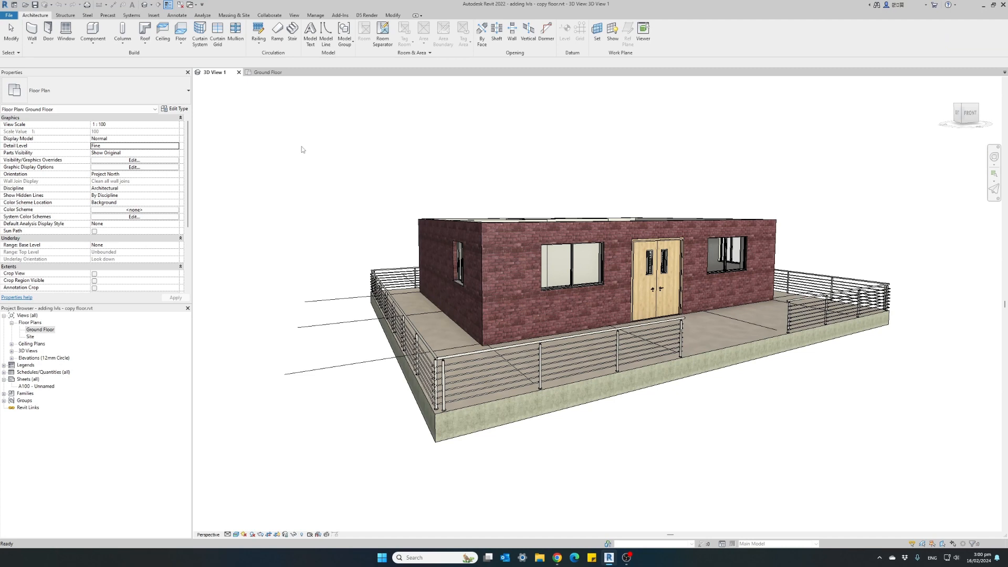
# Step: Examine the single-storey house in 3D from several angles and open its Ground Floor plan
pyautogui.click(320, 172)
pyautogui.keyDown('shift'); pyautogui.moveTo(319, 189); pyautogui.dragTo(339, 344, button='middle'); pyautogui.keyUp('shift')
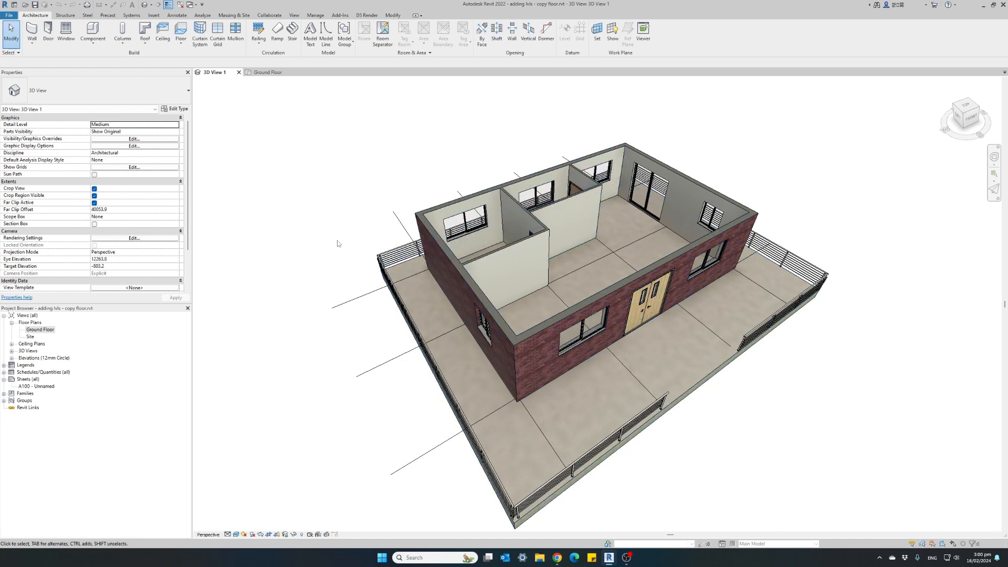
pyautogui.moveTo(340, 267)
pyautogui.keyDown('shift'); pyautogui.mouseDown(button='middle')
pyautogui.moveTo(329, 238)
pyautogui.moveTo(372, 237)
pyautogui.moveTo(367, 227)
pyautogui.mouseUp(button='middle'); pyautogui.keyUp('shift')
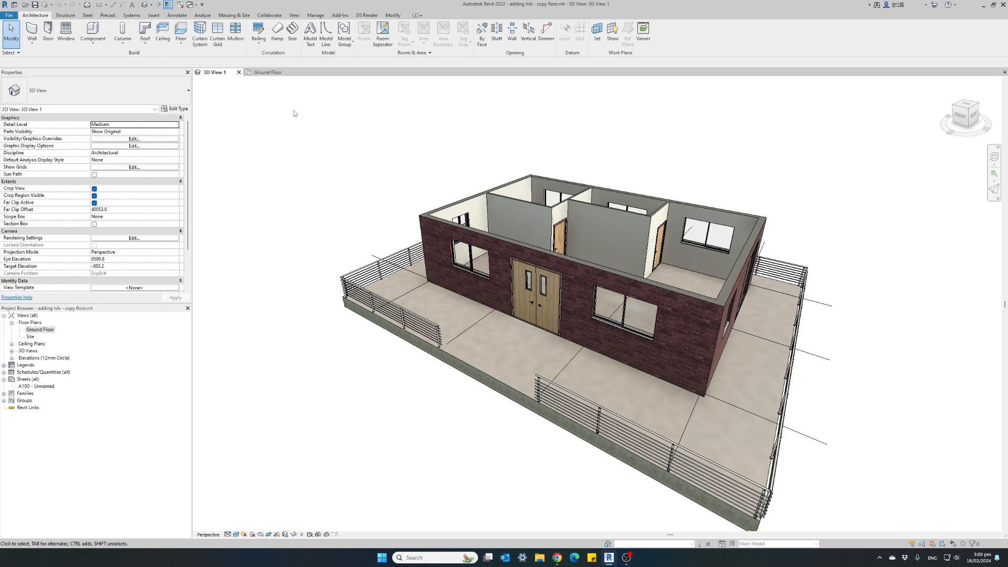
pyautogui.click(267, 73)
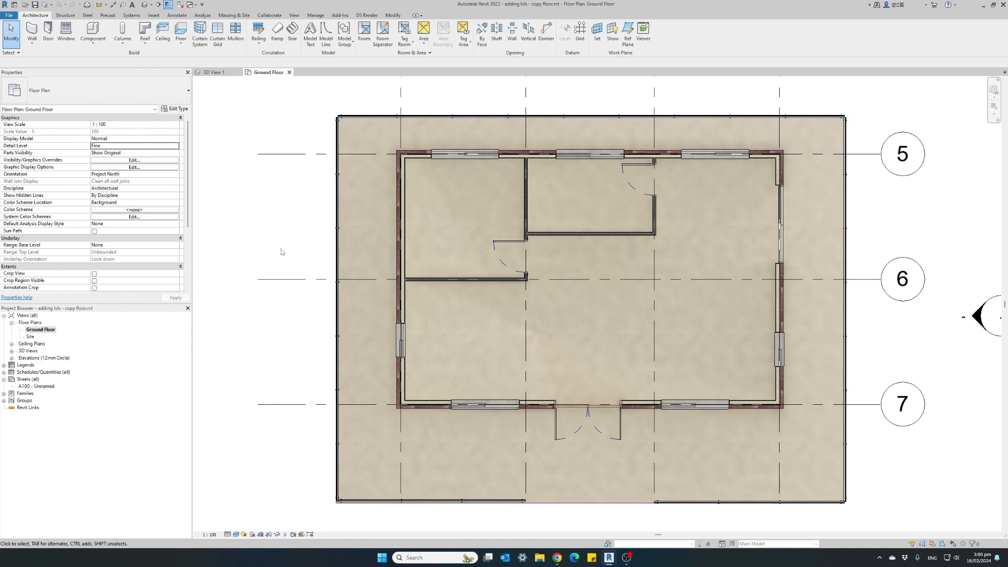
# Step: Create a BEDROOM PARQUET floor on the Ground Floor with a rectangular boundary filling the upper-left room
pyautogui.click(181, 31)
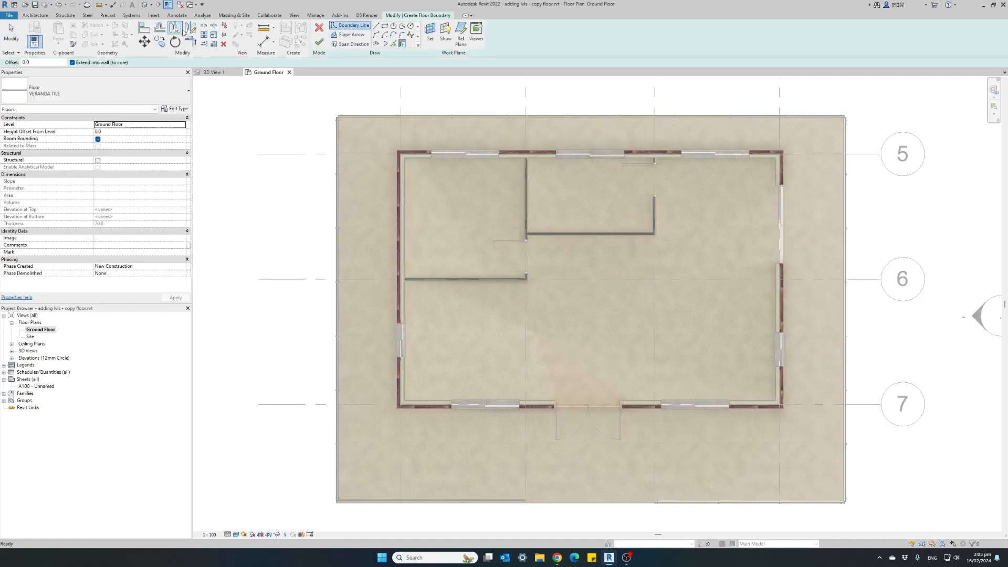
pyautogui.click(166, 96)
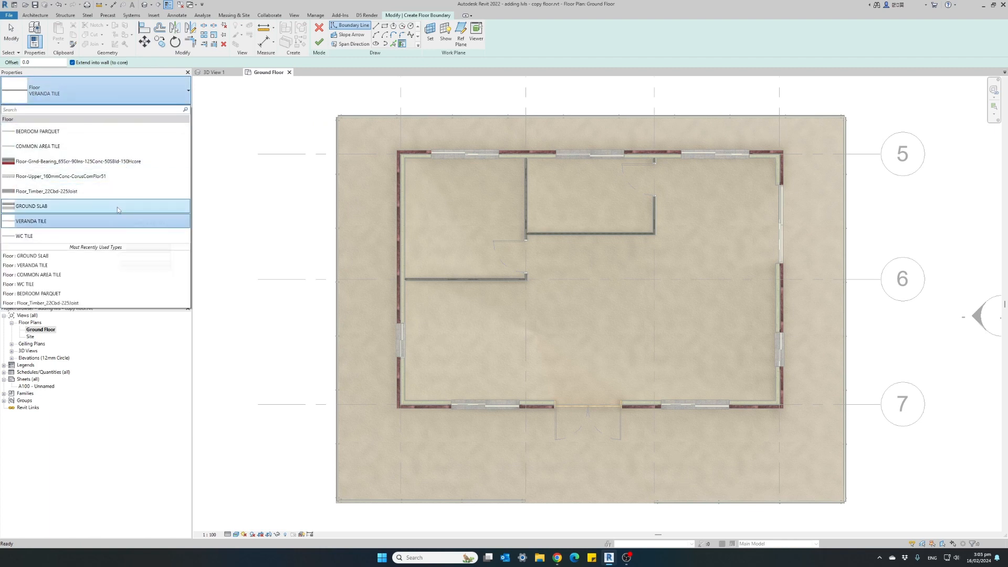
pyautogui.click(90, 136)
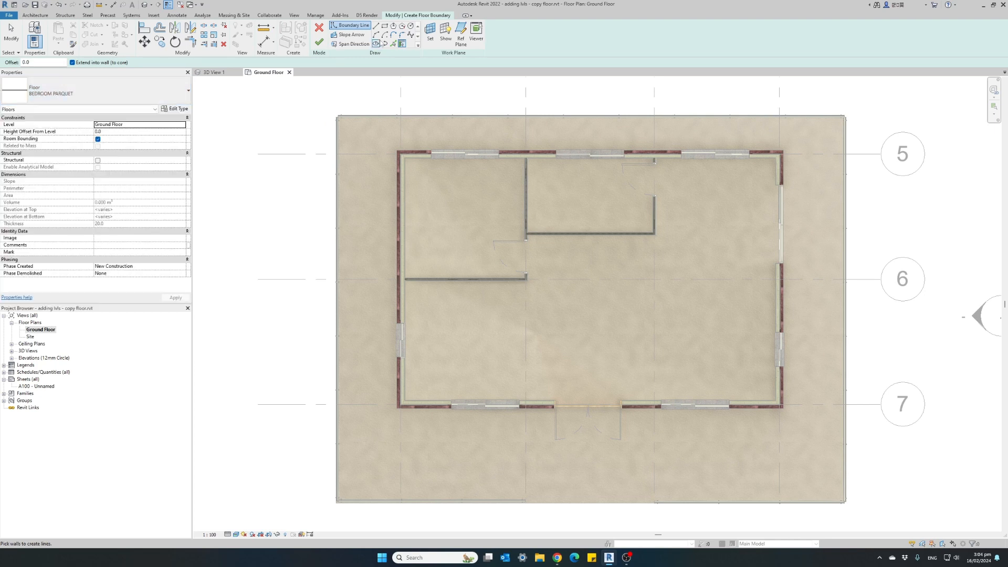
pyautogui.click(385, 26)
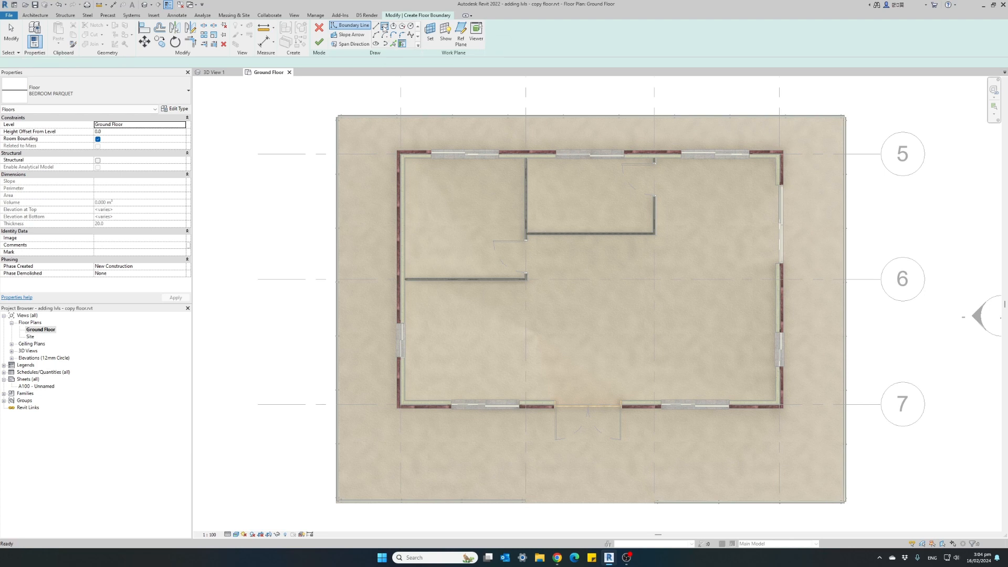
pyautogui.click(404, 157)
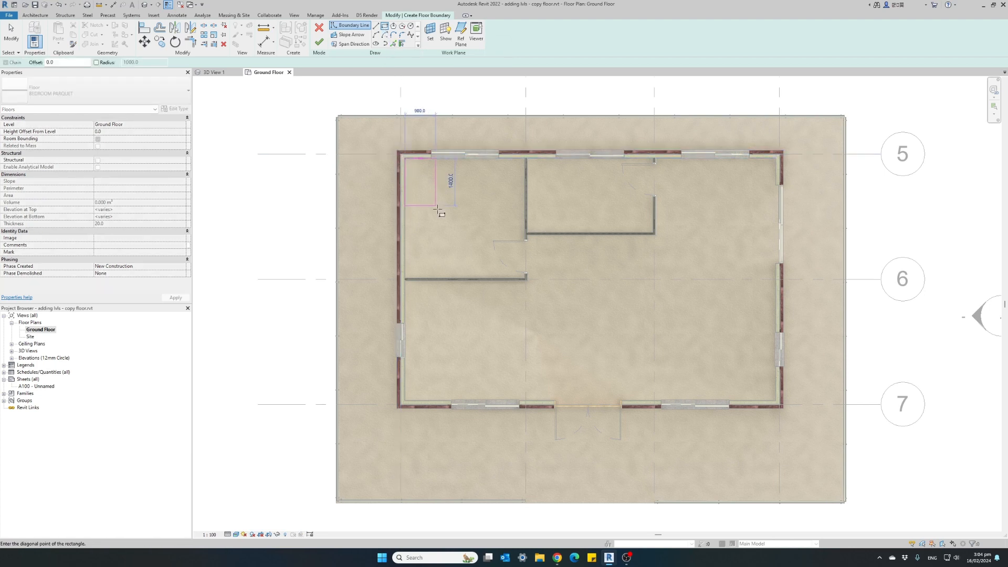
pyautogui.click(524, 279)
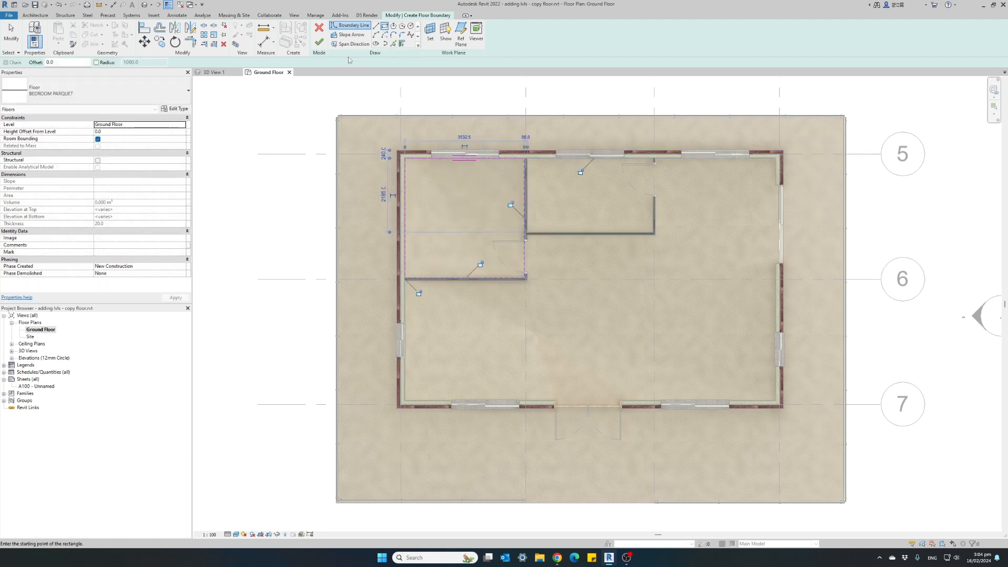
pyautogui.click(319, 43)
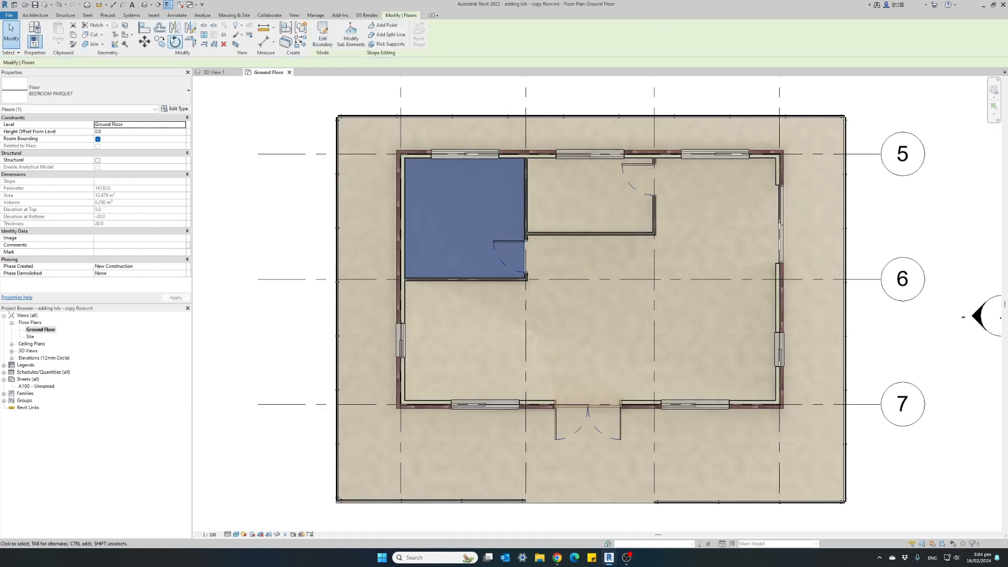
# Step: Start another Ground Floor floor using the WC TILE type with a rectangular boundary
pyautogui.click(35, 14)
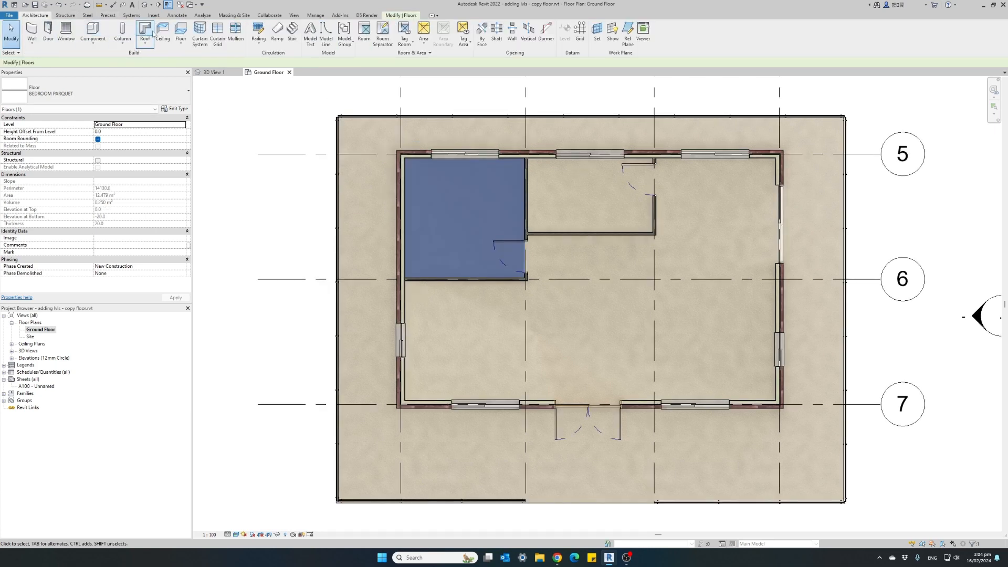
pyautogui.click(178, 31)
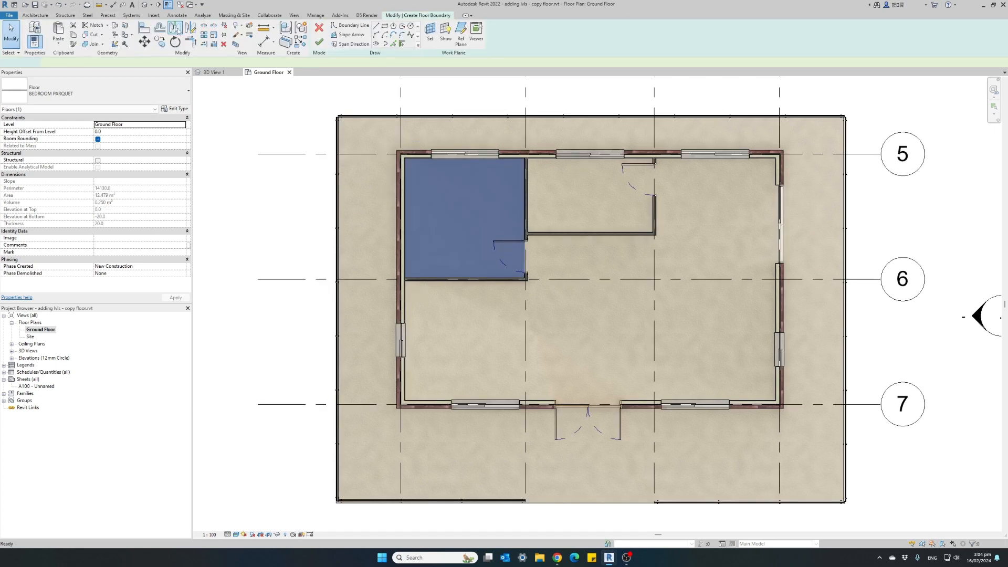
pyautogui.click(150, 94)
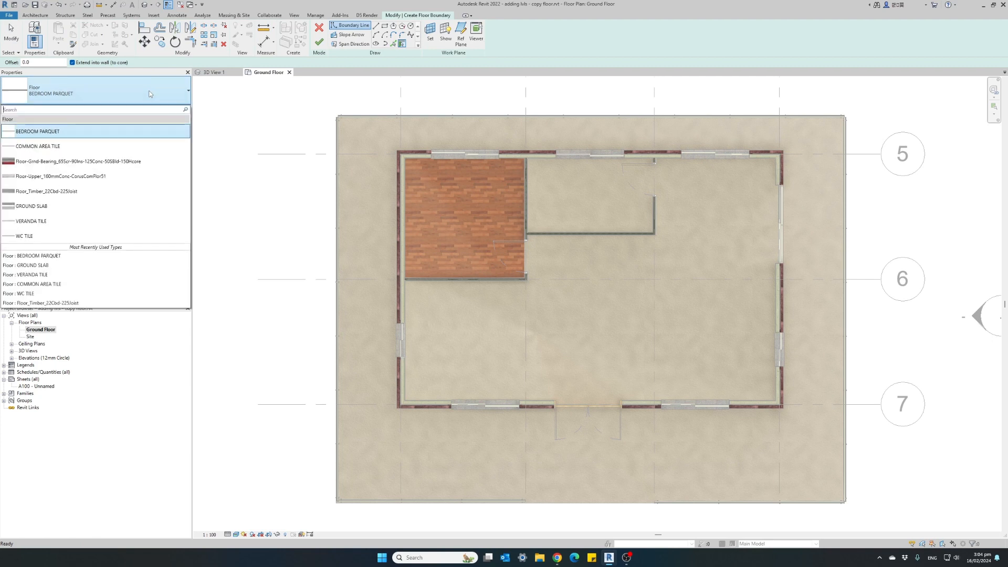
pyautogui.click(95, 239)
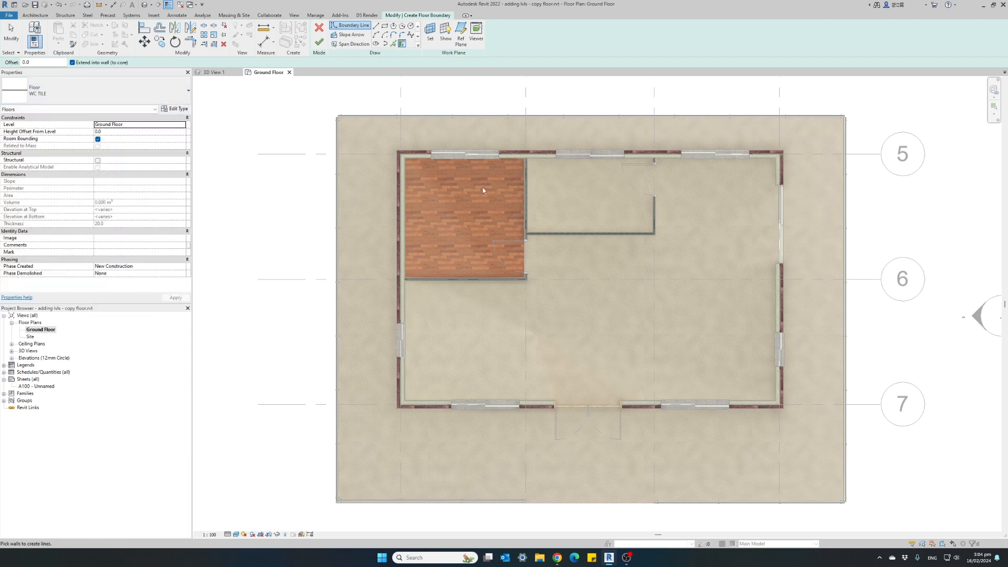
pyautogui.click(385, 25)
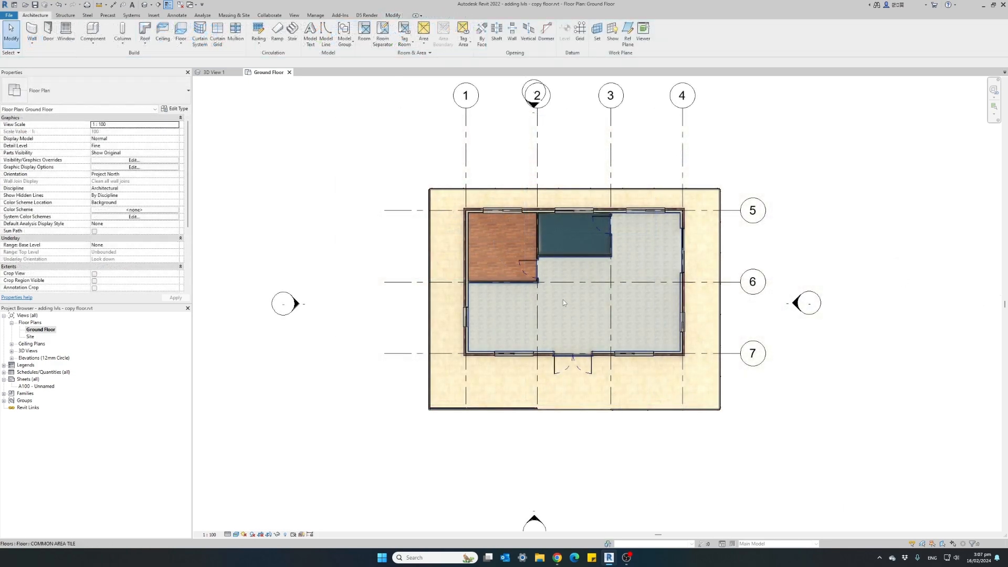
pyautogui.scroll(4, 564, 300)
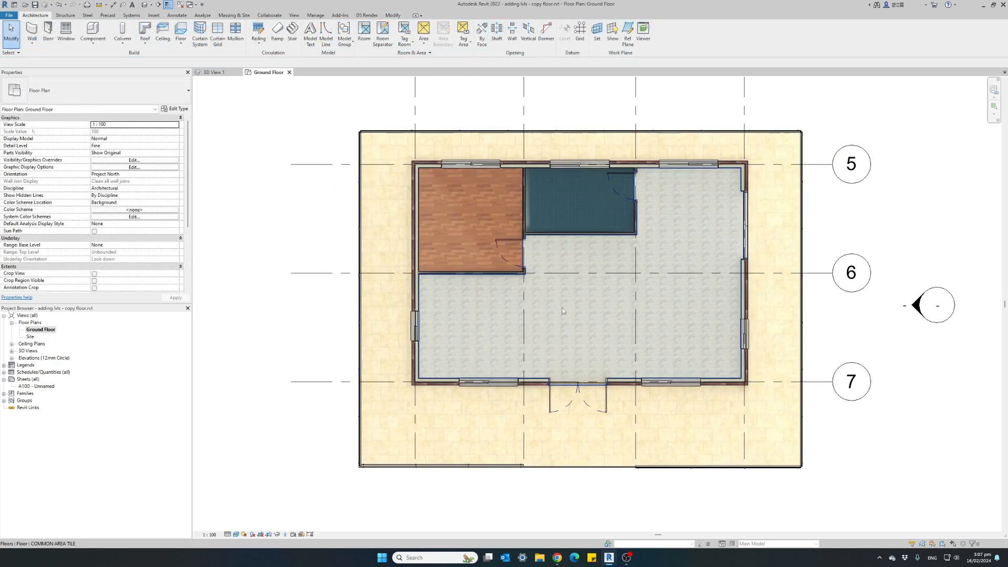
pyautogui.scroll(2, 563, 305)
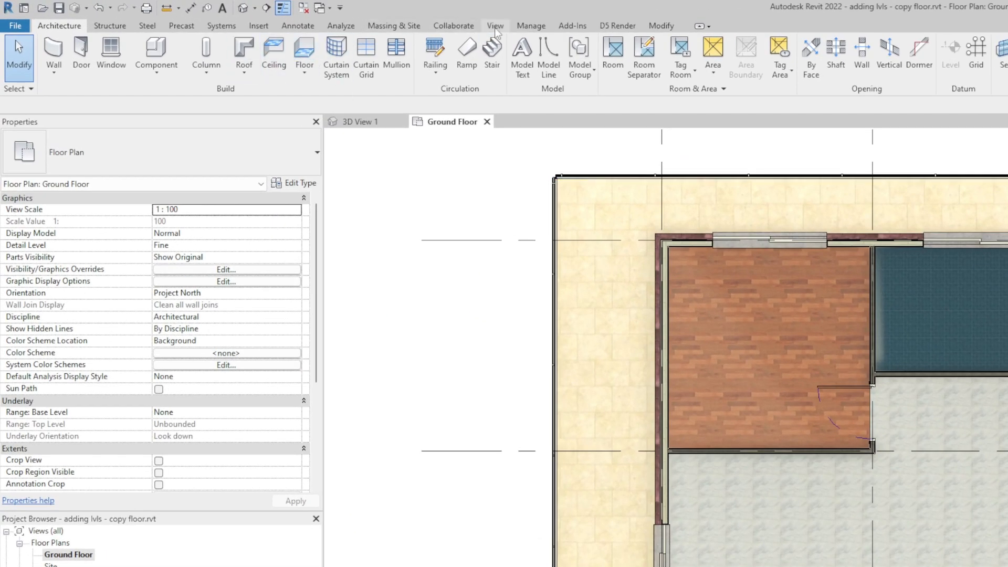
pyautogui.click(494, 27)
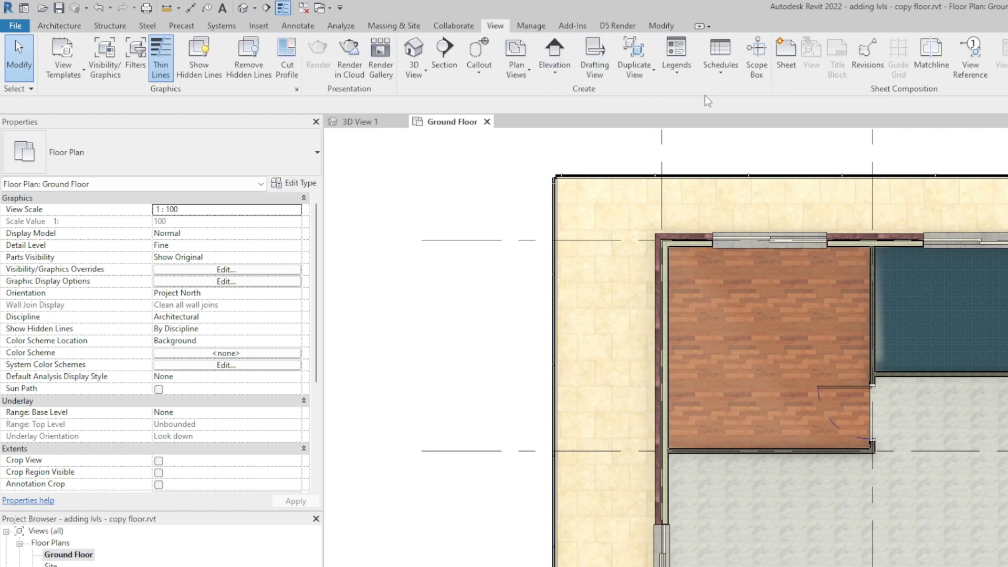
pyautogui.click(725, 51)
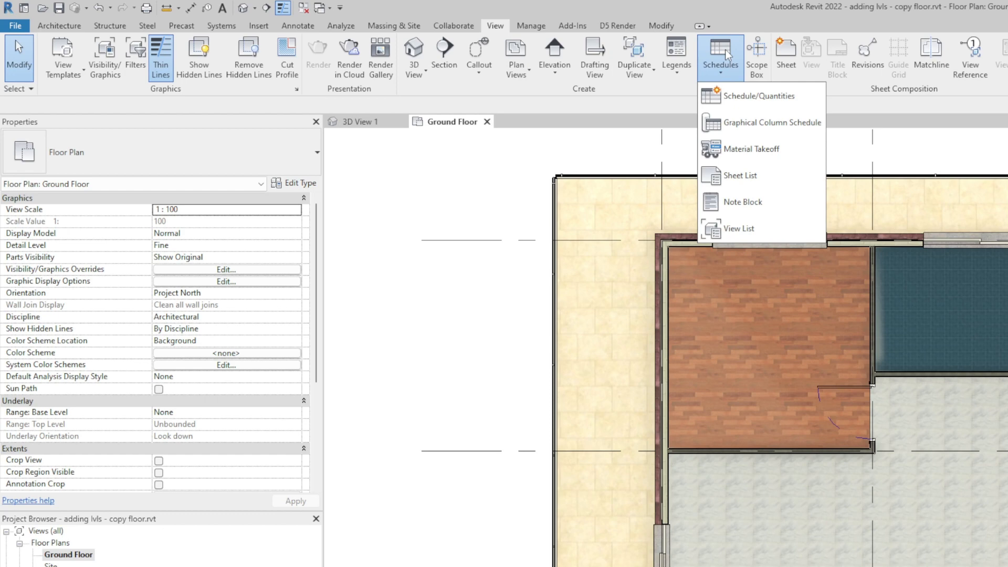
pyautogui.click(747, 101)
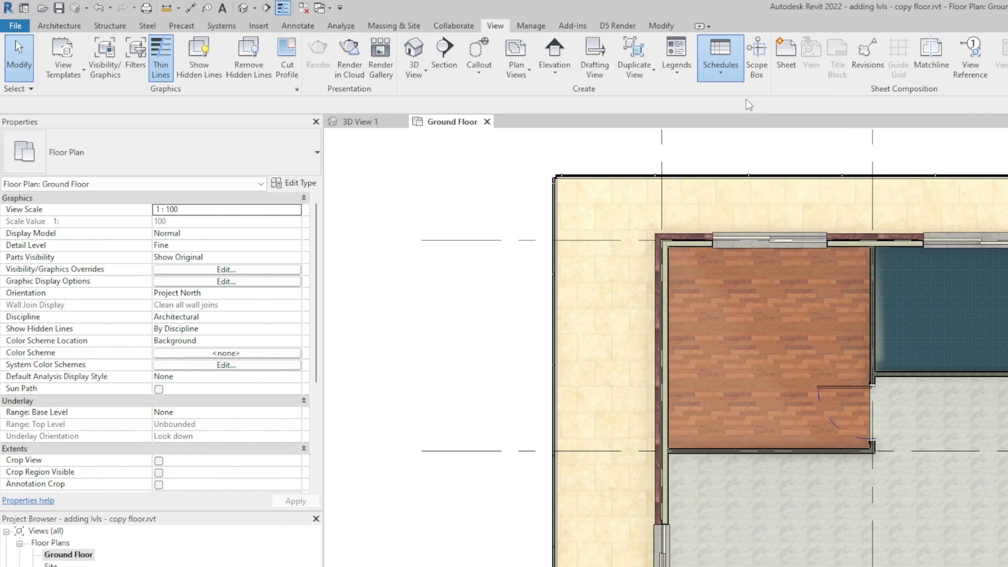
pyautogui.click(714, 188)
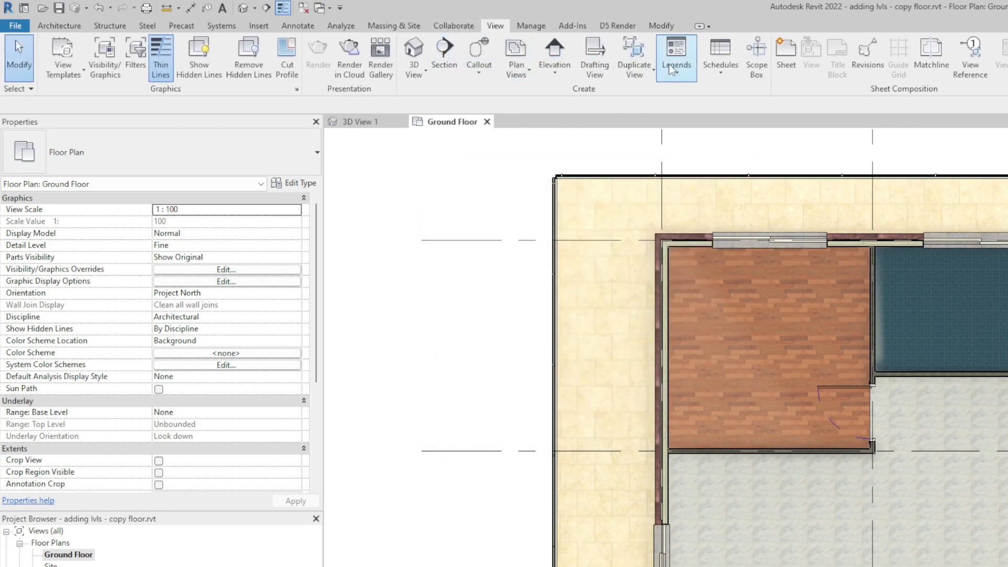
# Step: Start a new Schedule/Quantities definition and look through the available Architecture categories
pyautogui.click(722, 63)
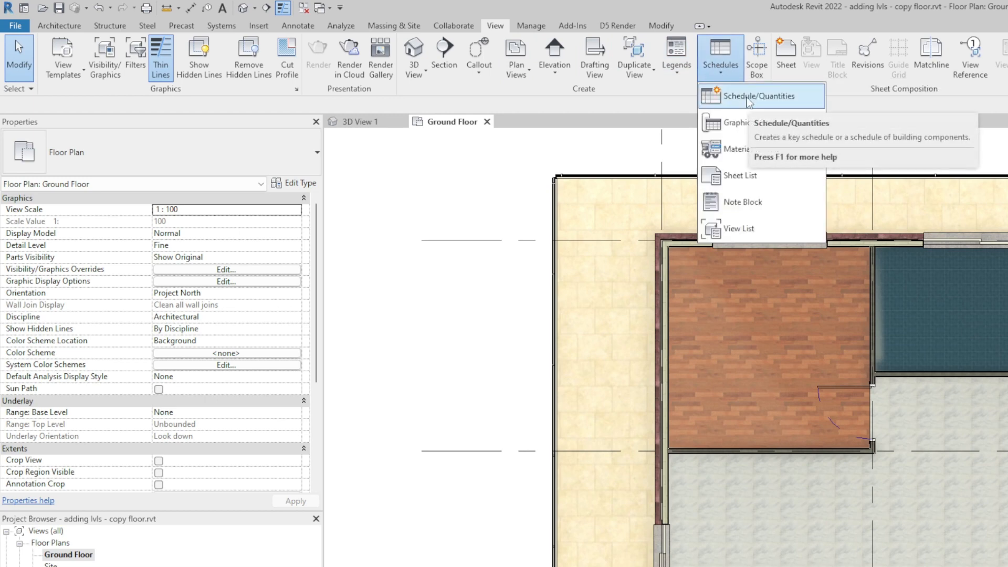
pyautogui.click(749, 96)
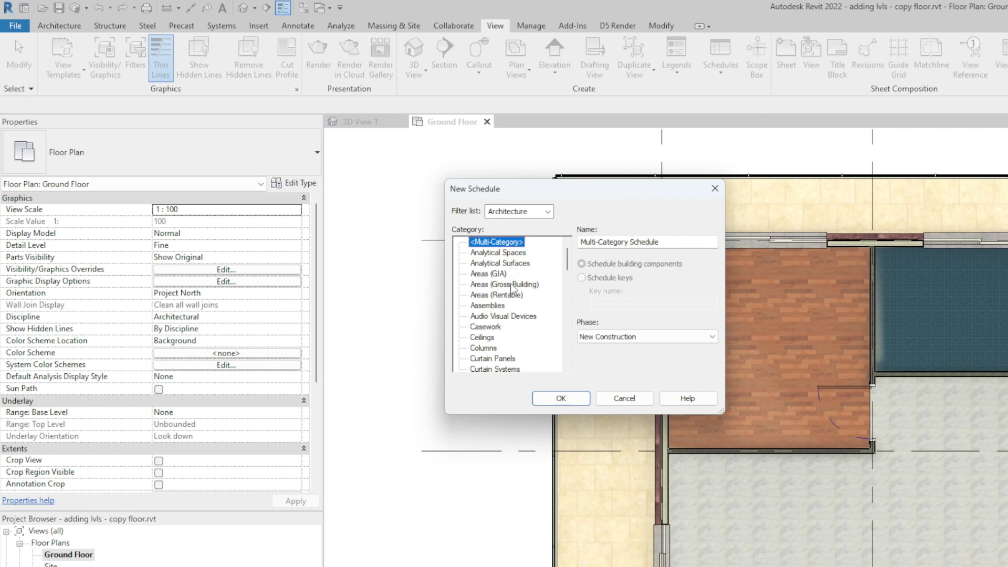
pyautogui.scroll(-1, 511, 286)
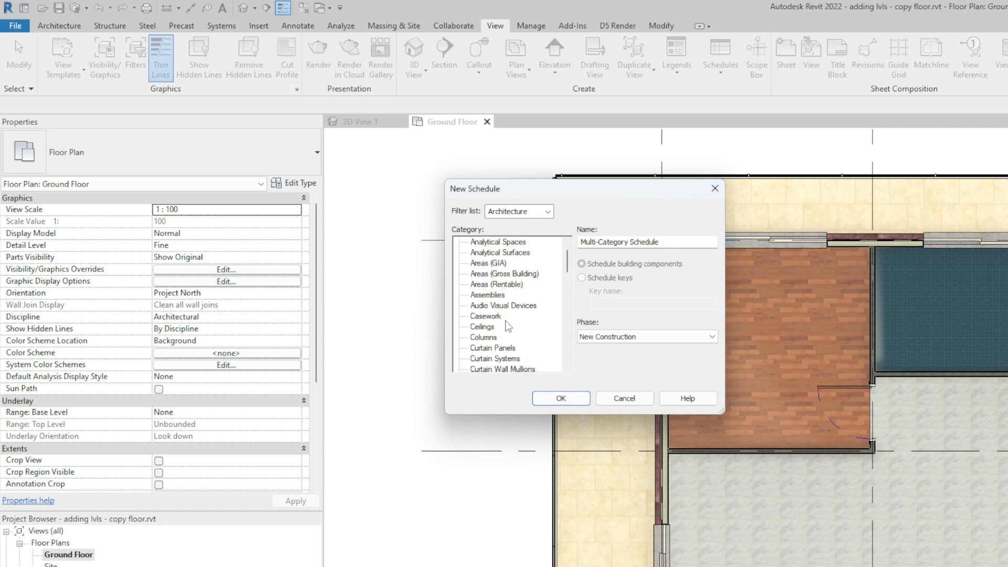
pyautogui.scroll(-4, 503, 318)
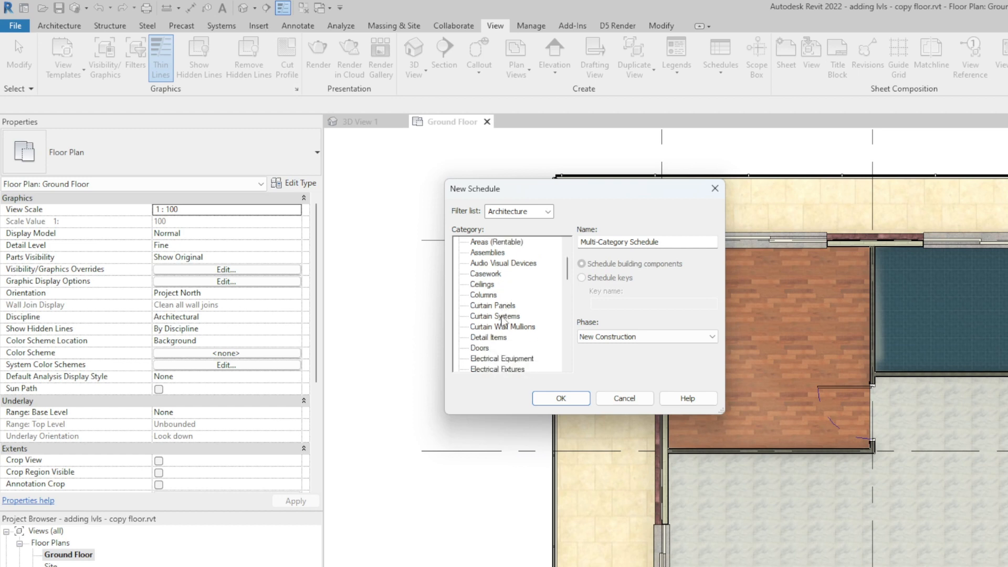
pyautogui.scroll(-5, 503, 322)
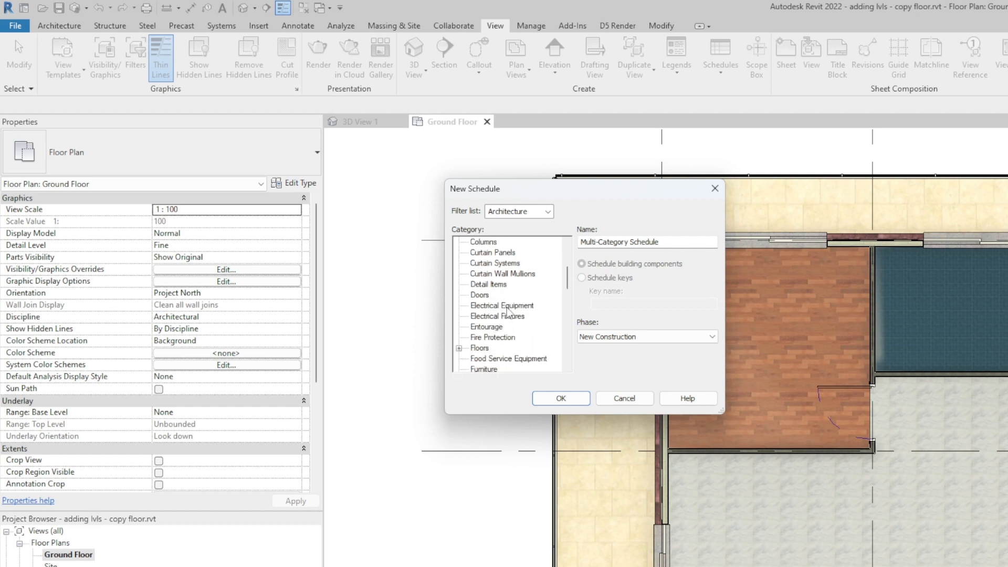
pyautogui.scroll(-3, 504, 321)
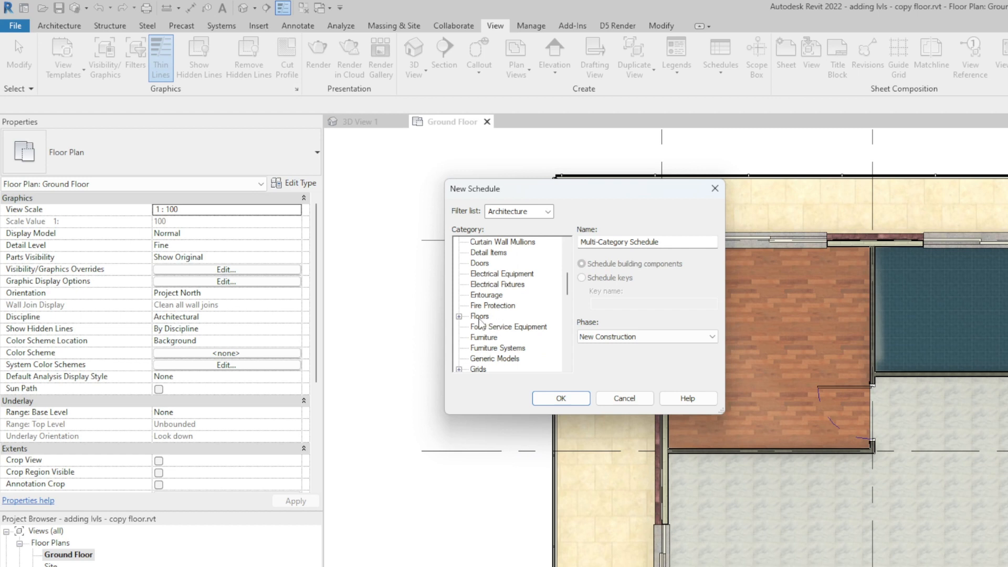
pyautogui.scroll(-4, 504, 314)
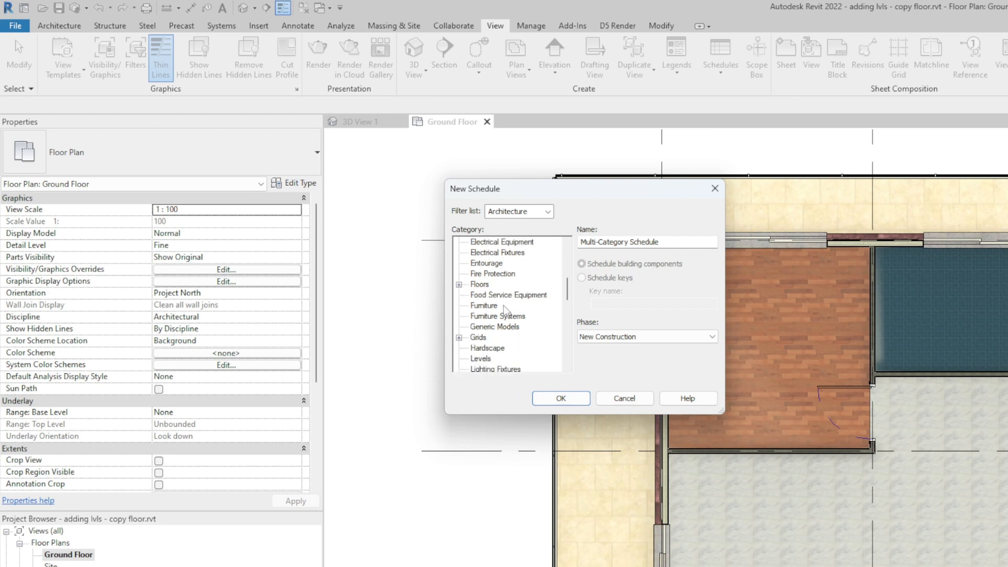
pyautogui.scroll(-8, 504, 308)
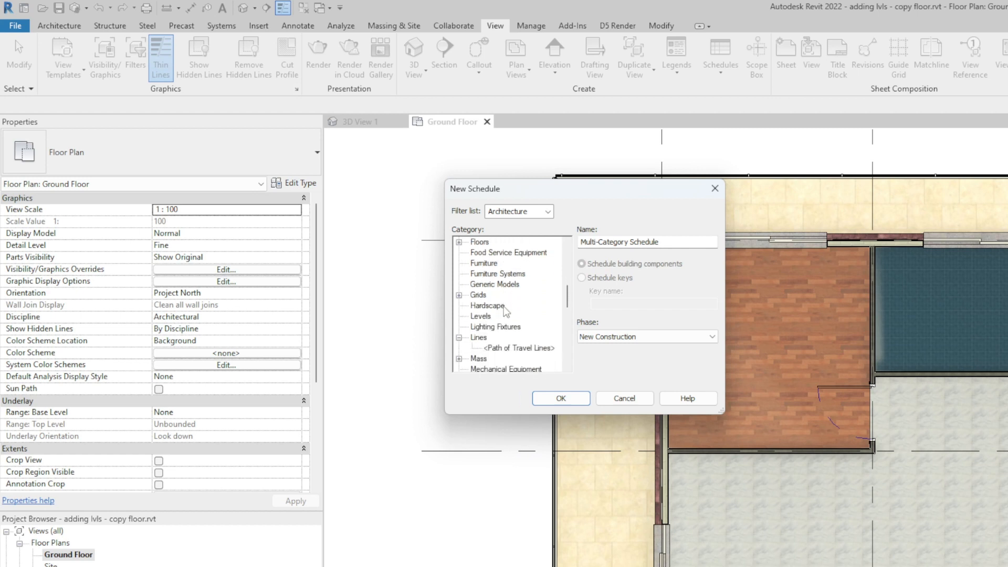
pyautogui.scroll(-4, 504, 312)
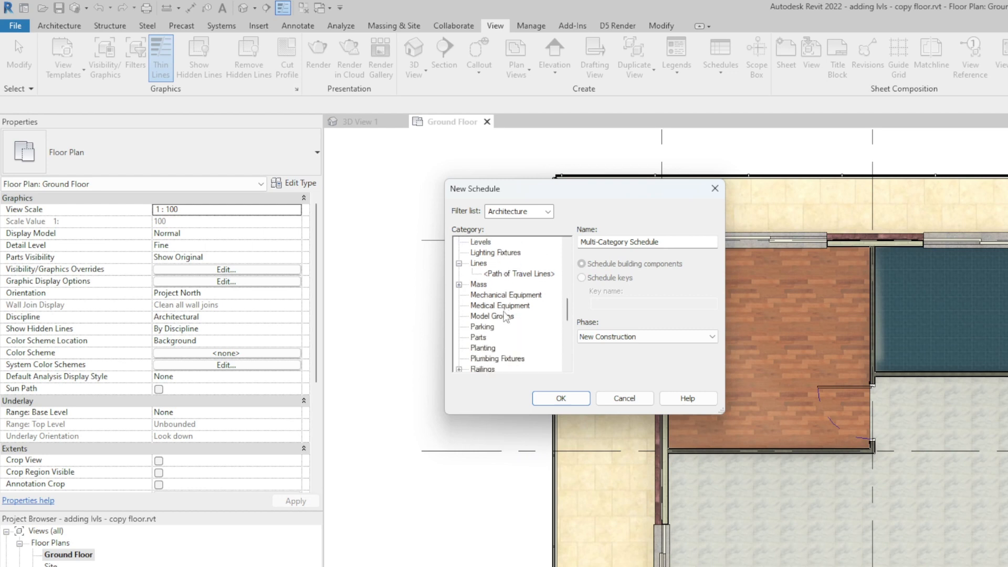
pyautogui.scroll(-1, 505, 318)
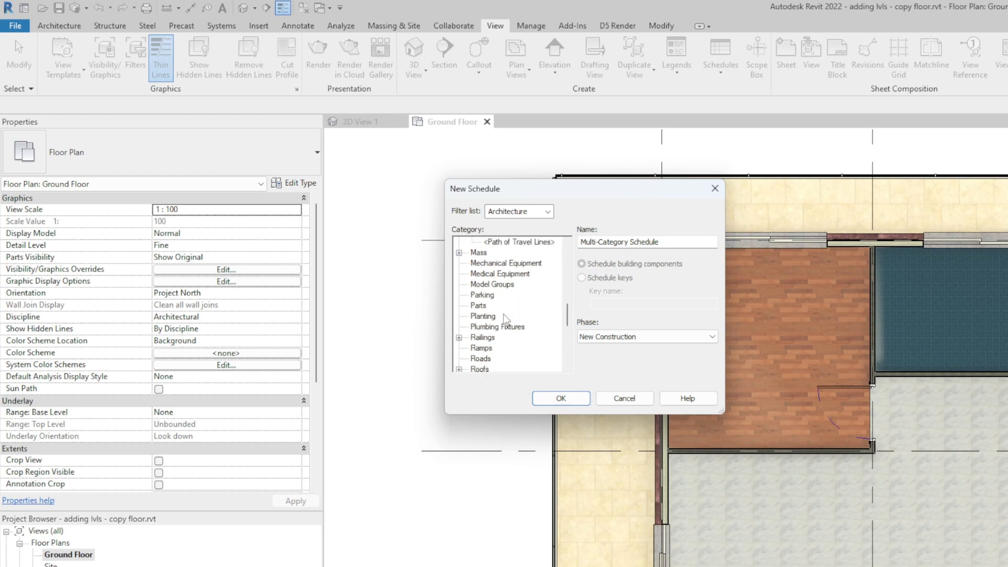
pyautogui.scroll(-4, 503, 318)
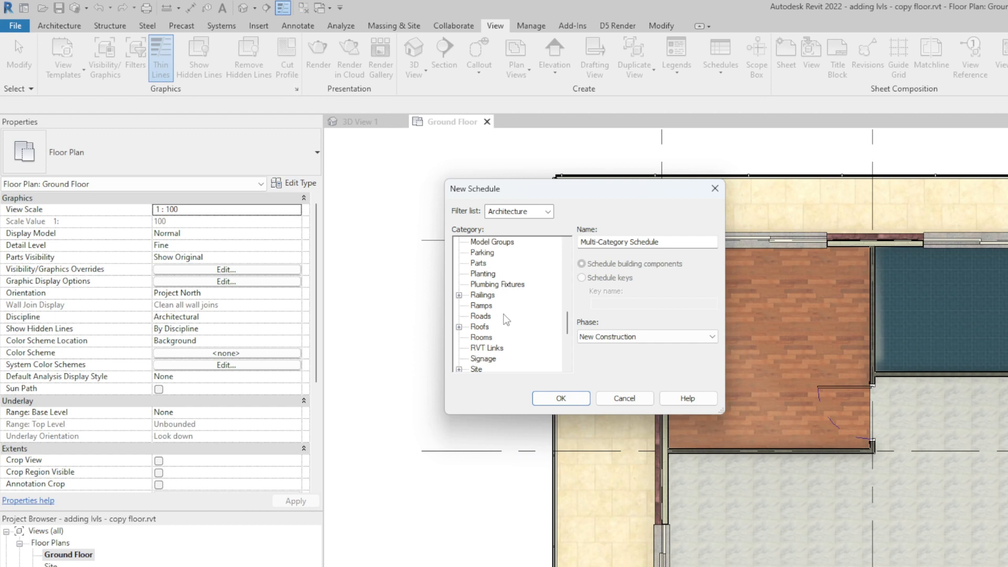
pyautogui.scroll(-1, 502, 315)
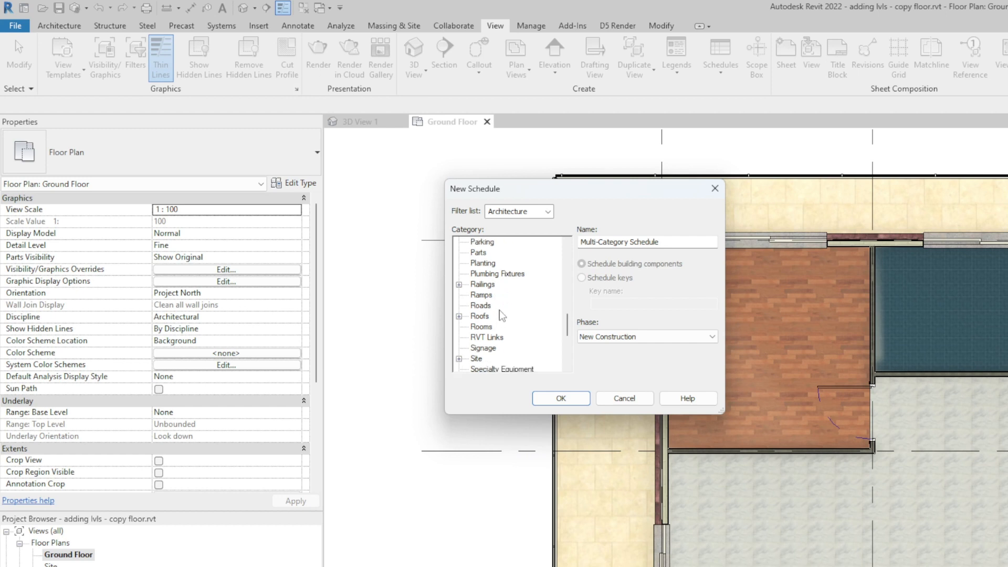
pyautogui.scroll(-5, 502, 315)
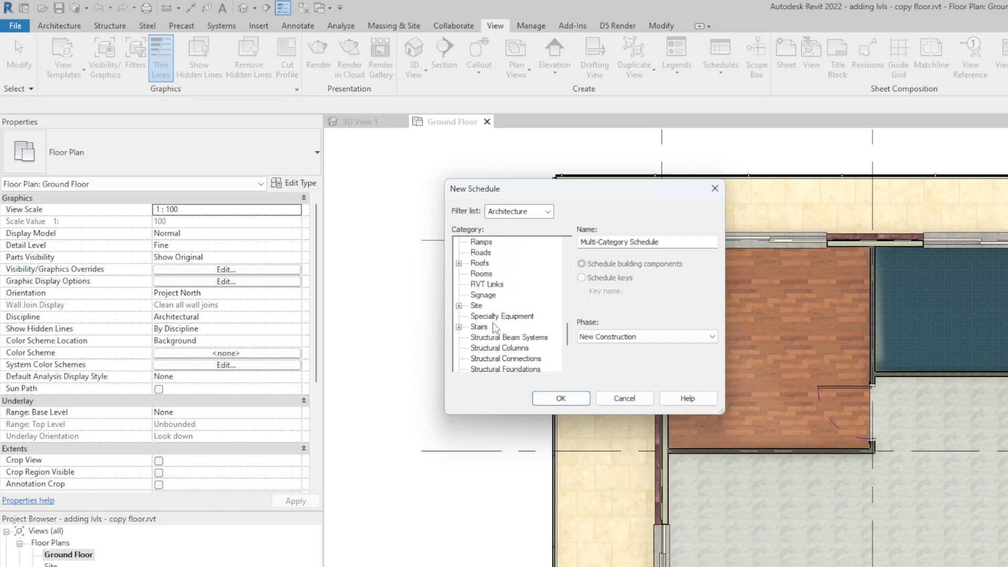
pyautogui.scroll(-6, 496, 330)
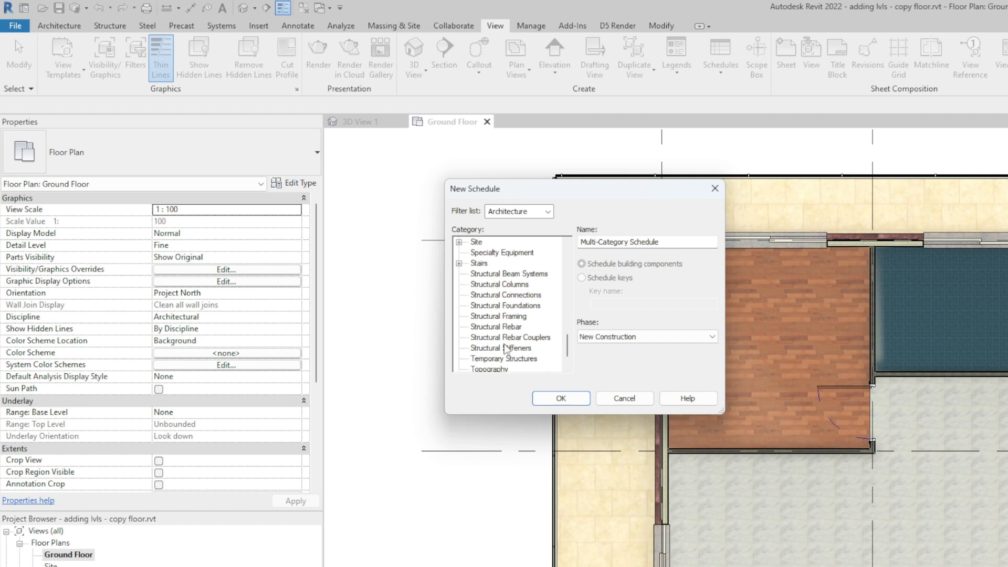
pyautogui.scroll(-2, 505, 348)
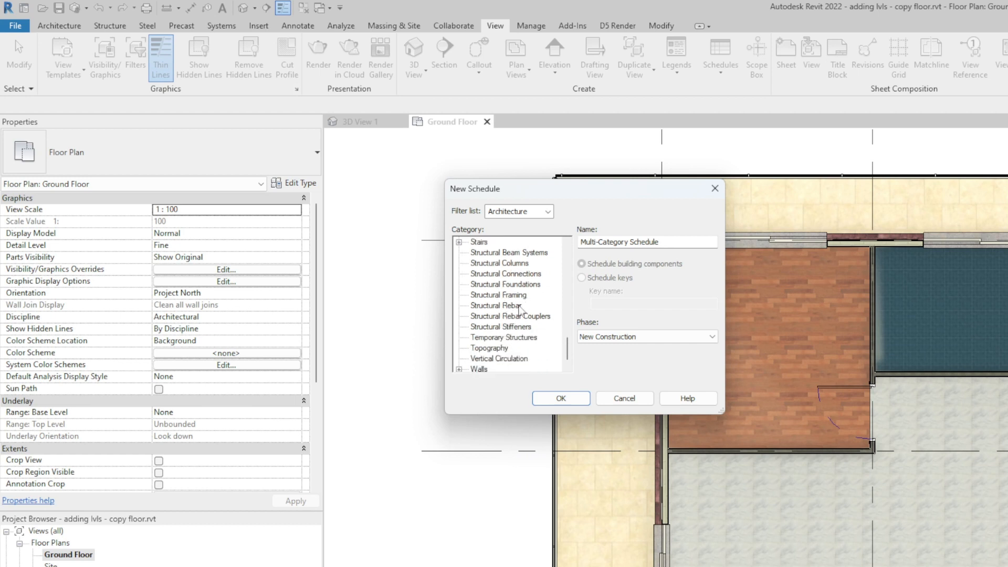
pyautogui.scroll(-1, 500, 333)
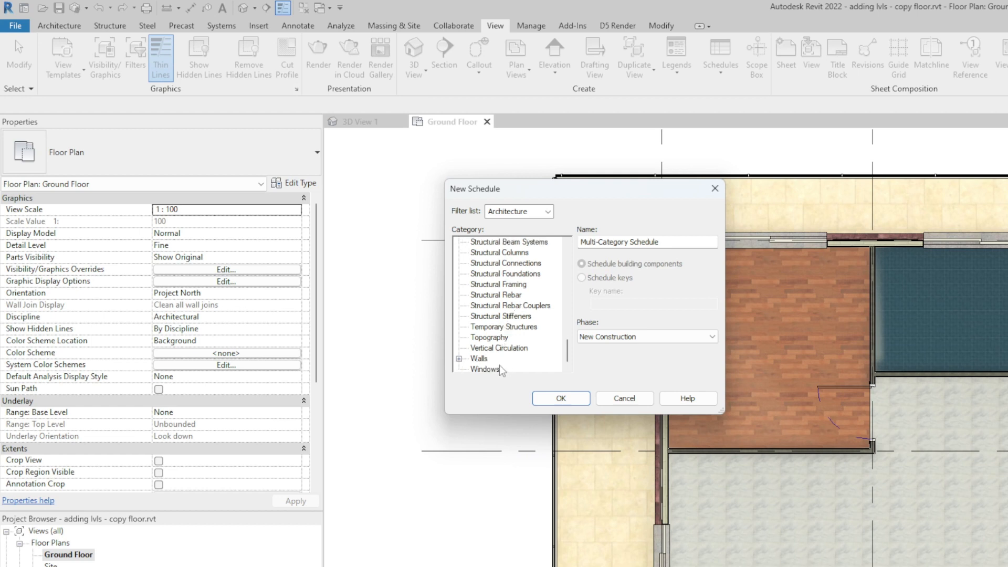
# Step: Create a building component schedule for the Floors category named "Floor Finishes Schedule" in the New Construction phase
pyautogui.scroll(1, 499, 365)
pyautogui.scroll(9, 499, 364)
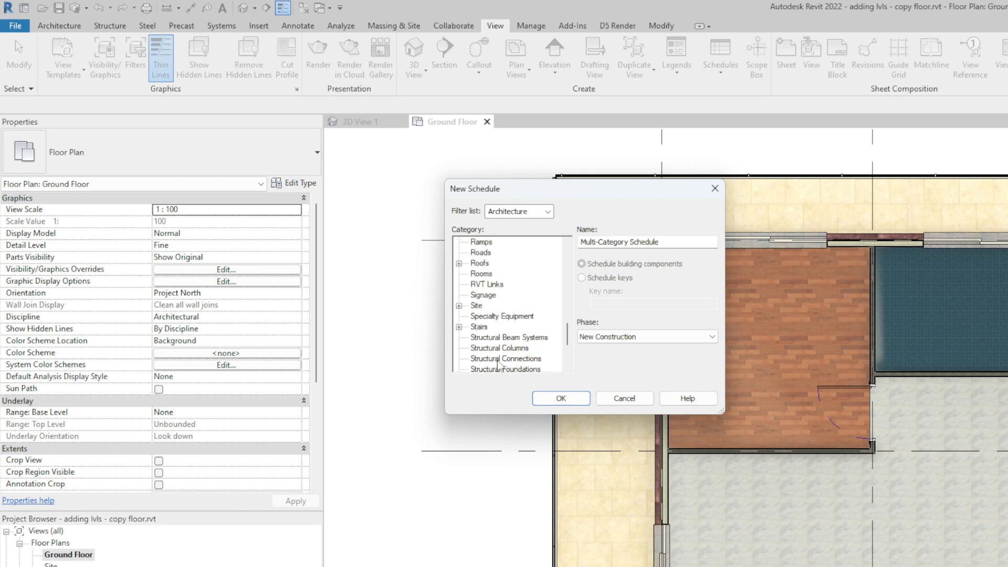
pyautogui.scroll(12, 497, 363)
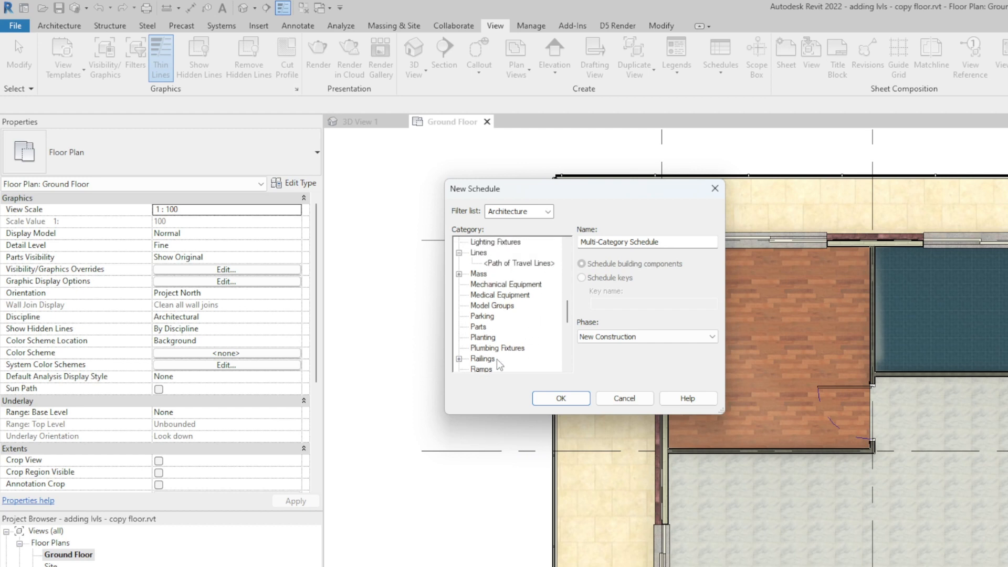
pyautogui.scroll(10, 497, 363)
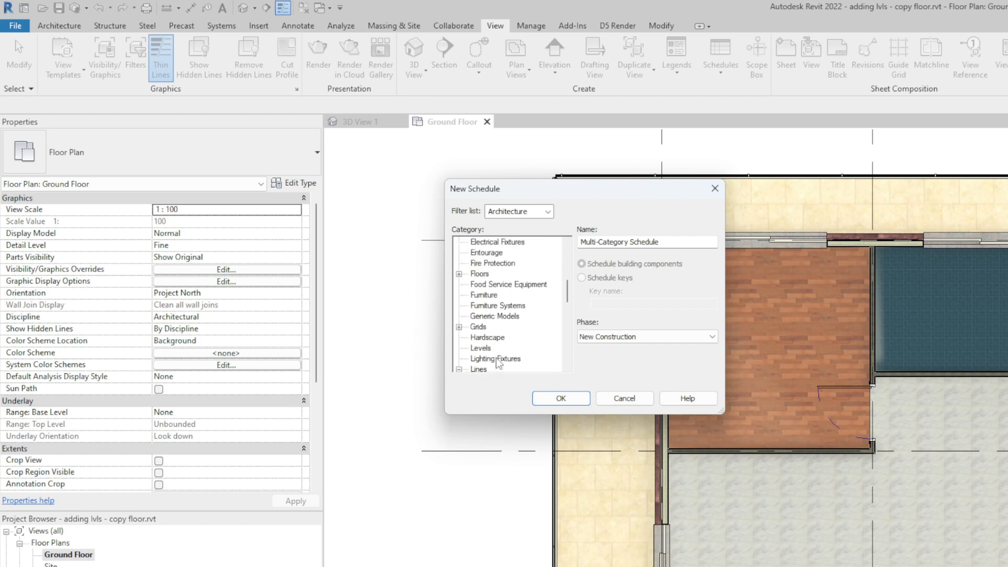
pyautogui.click(479, 274)
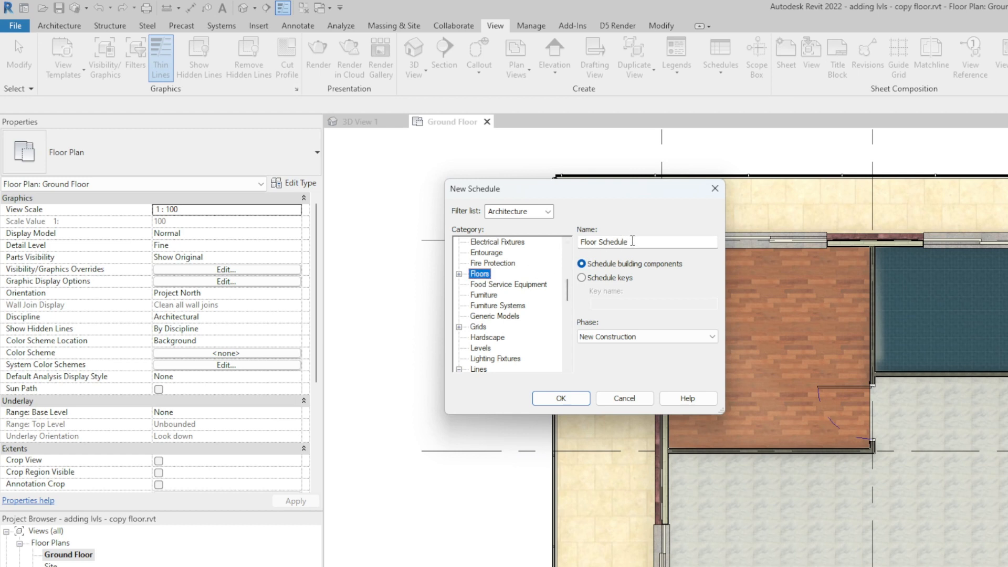
pyautogui.click(600, 241)
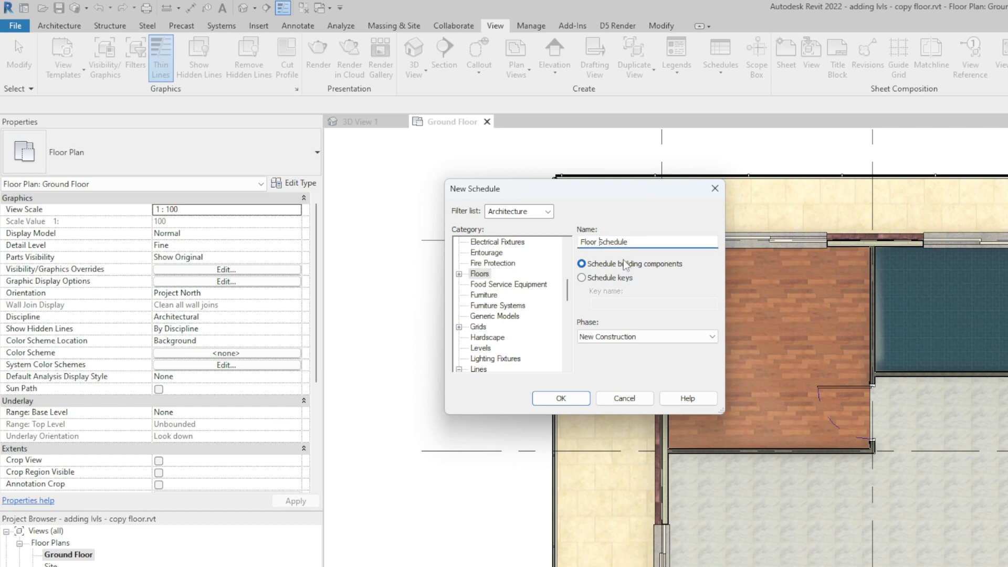
pyautogui.write('f')
pyautogui.press('BackSpace')
pyautogui.write('Finishes')
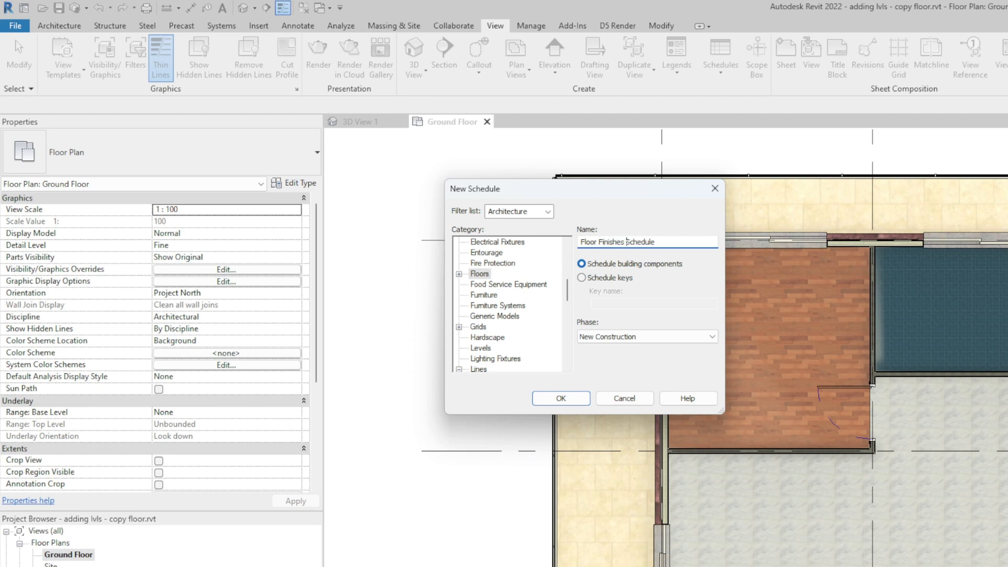
pyautogui.click(560, 399)
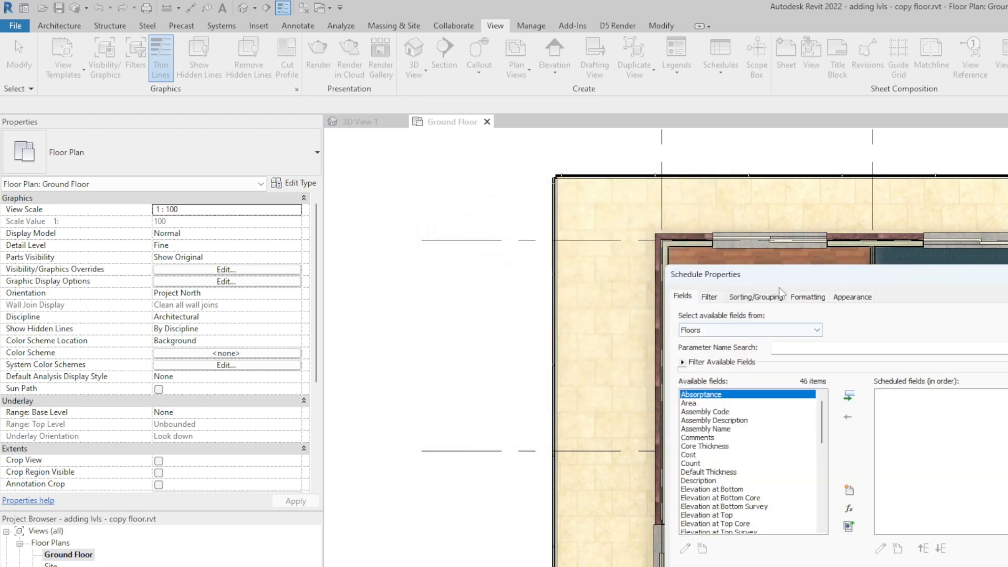
# Step: Add the Family and Type field followed by the Level field to the floor finishes schedule
pyautogui.moveTo(678, 269); pyautogui.dragTo(528, 190)
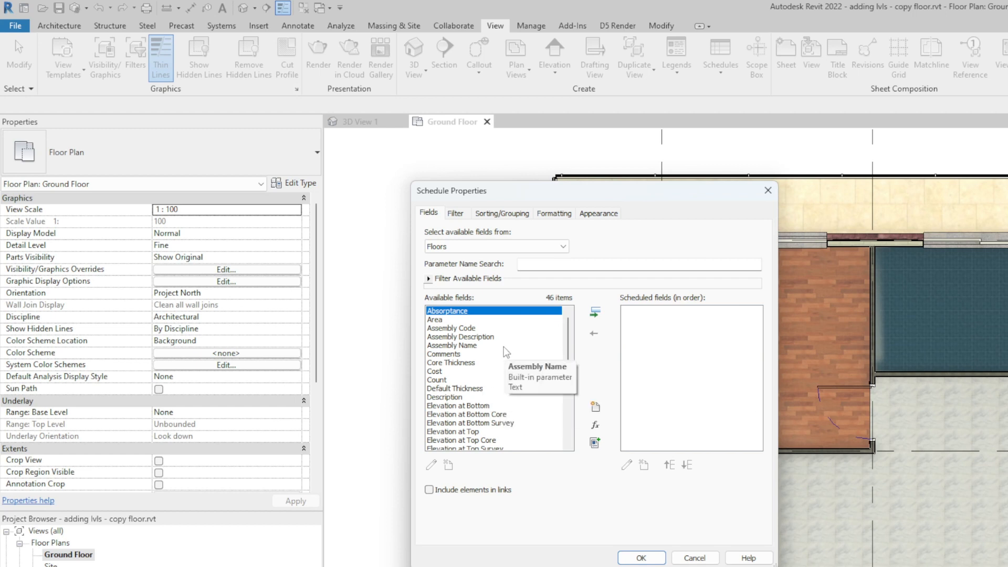
pyautogui.scroll(-3, 484, 361)
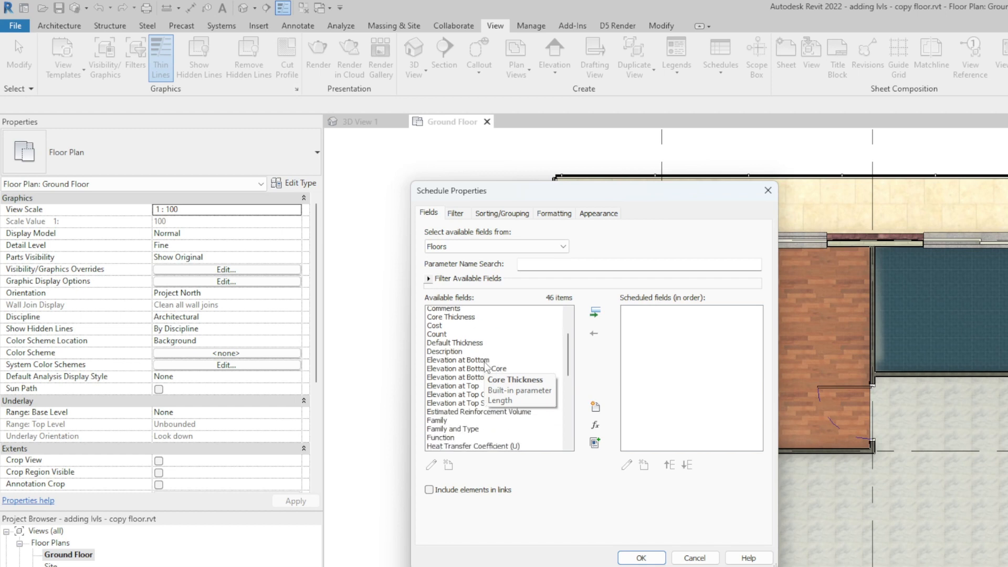
pyautogui.click(467, 398)
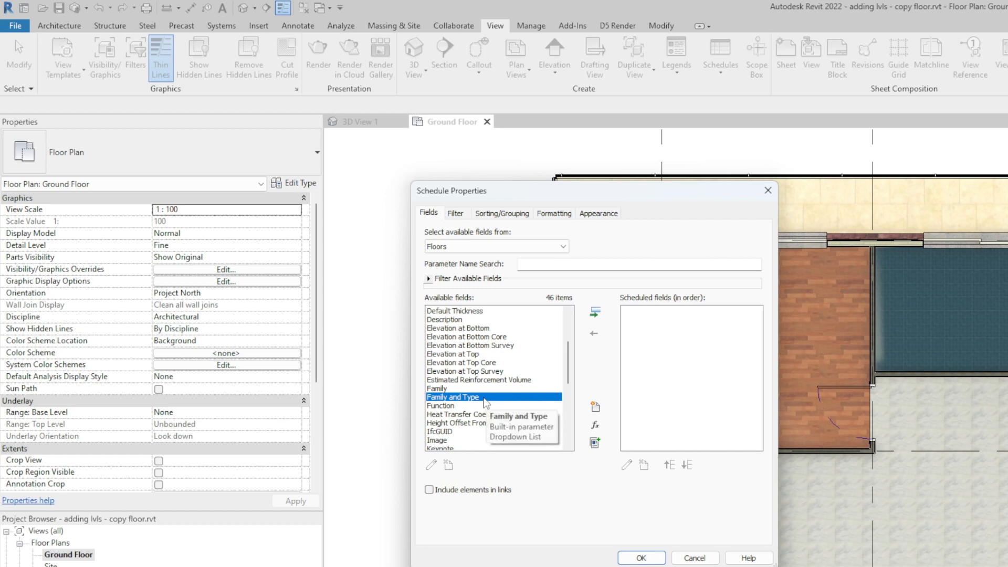
pyautogui.click(594, 313)
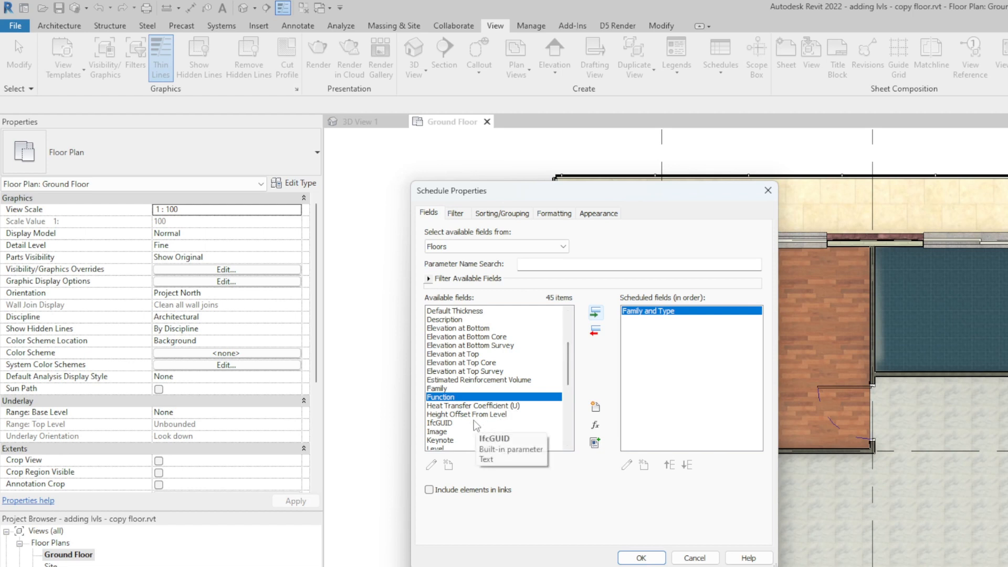
pyautogui.scroll(-2, 474, 407)
pyautogui.scroll(-1, 474, 406)
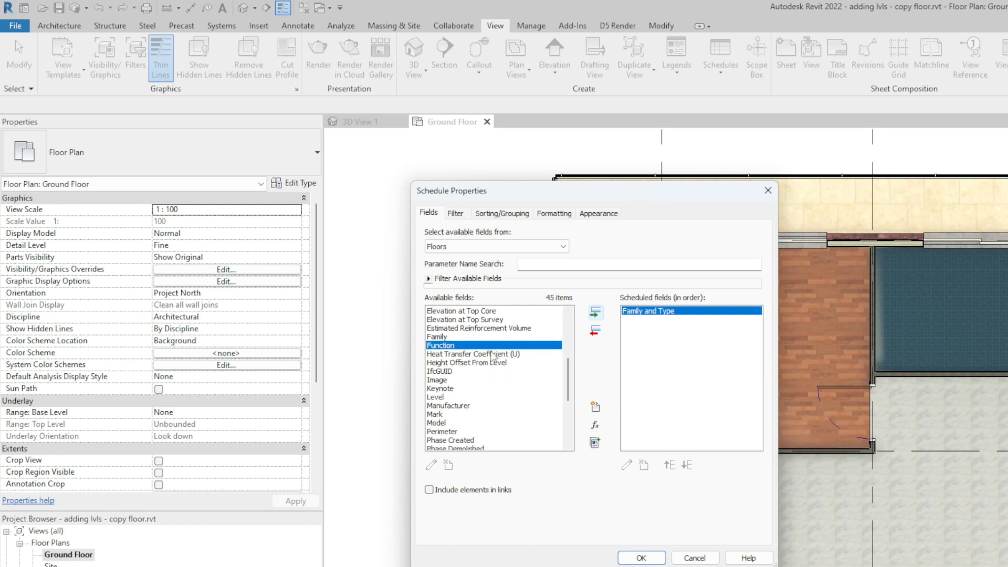
pyautogui.click(437, 399)
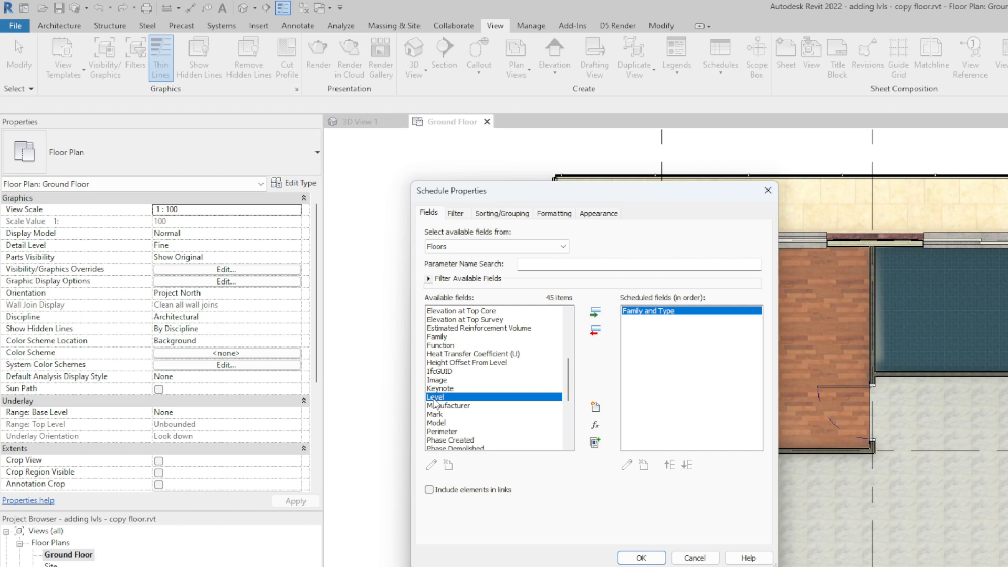
pyautogui.click(595, 313)
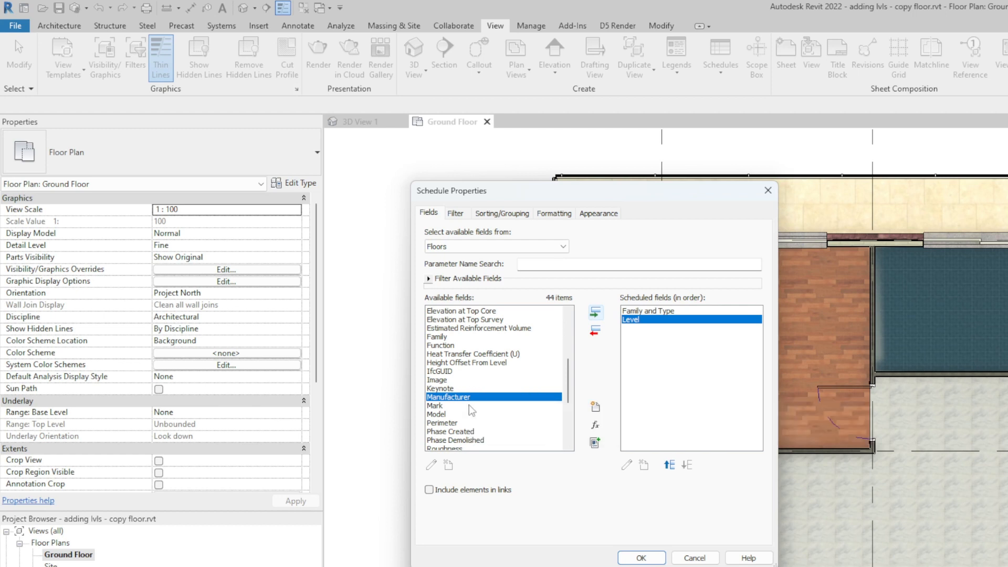
# Step: Add the Area field after Level in the scheduled fields and select the Family and Type entry
pyautogui.scroll(5, 468, 427)
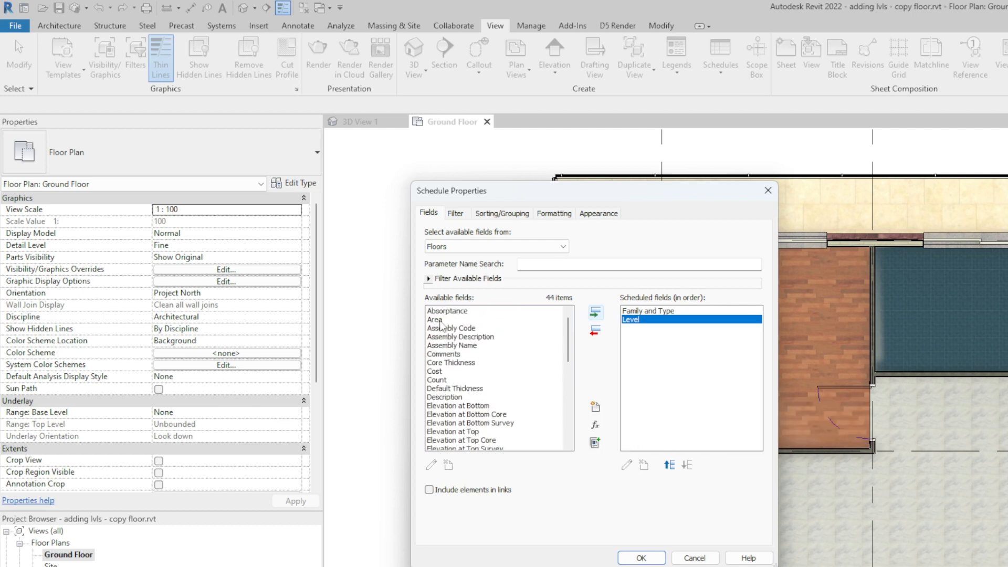
pyautogui.click(434, 320)
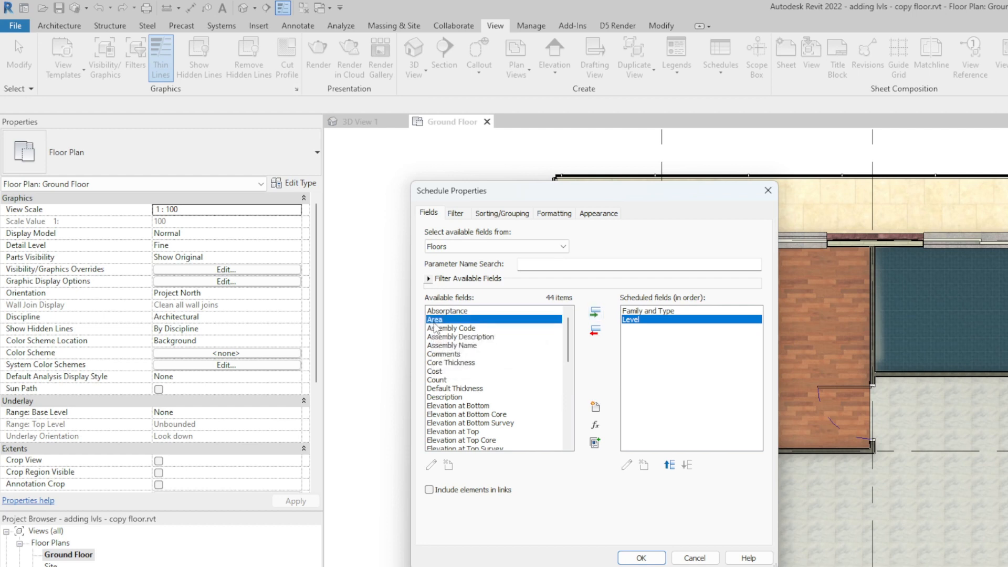
pyautogui.click(595, 314)
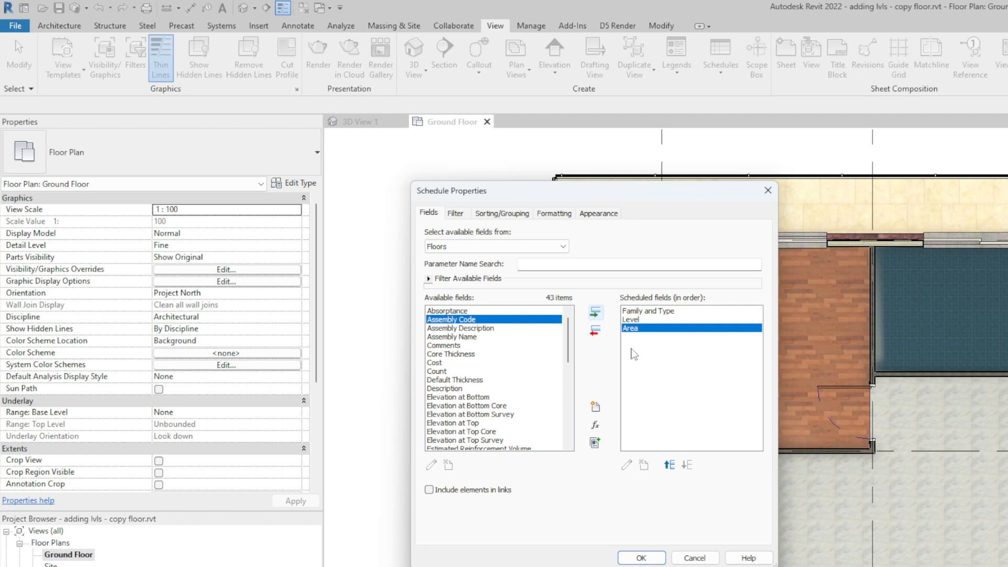
pyautogui.click(653, 321)
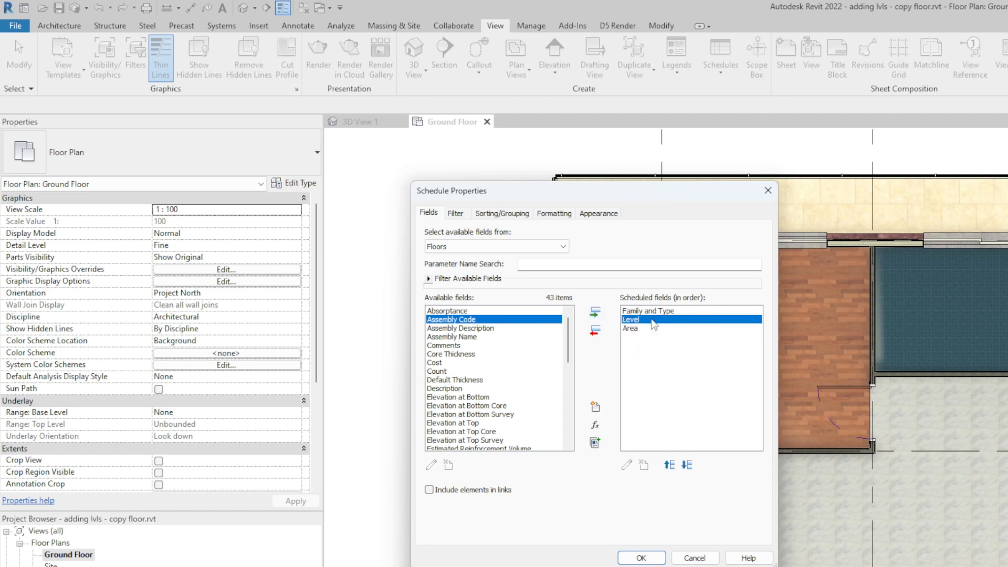
pyautogui.click(656, 312)
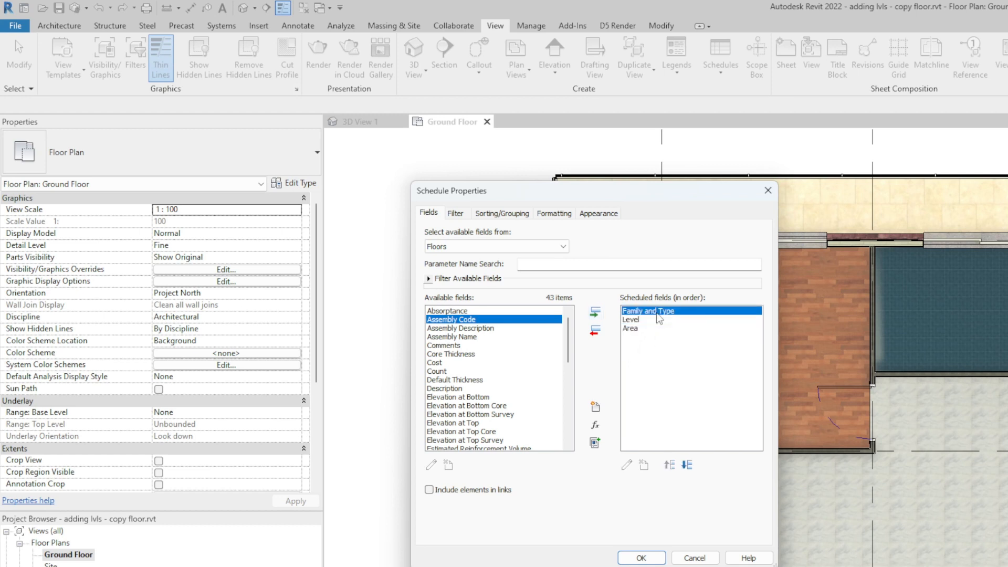
# Step: Move the Level field above Family and Type in the scheduled fields and generate the floor finishes schedule
pyautogui.click(647, 330)
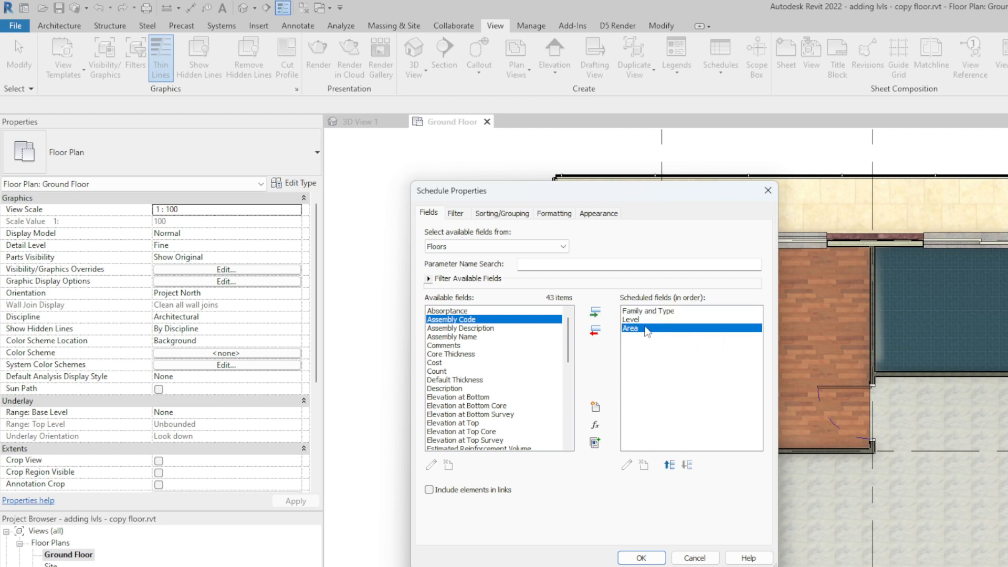
pyautogui.click(646, 319)
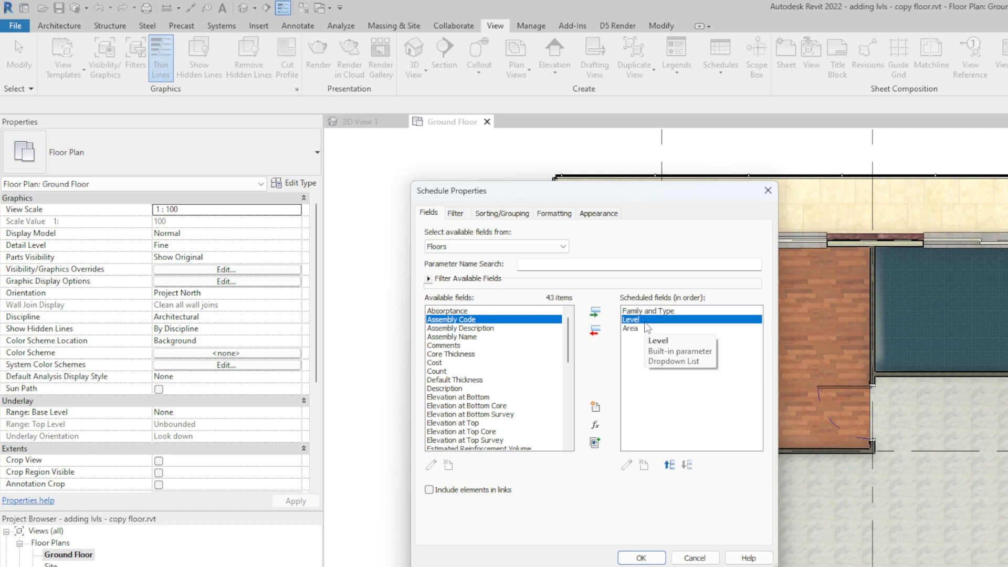
pyautogui.click(670, 465)
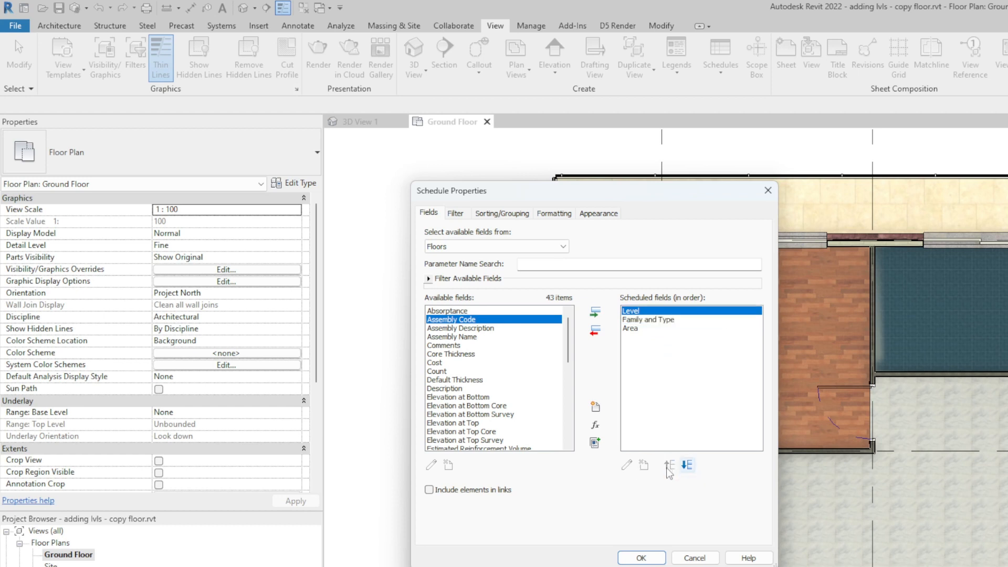
pyautogui.click(662, 325)
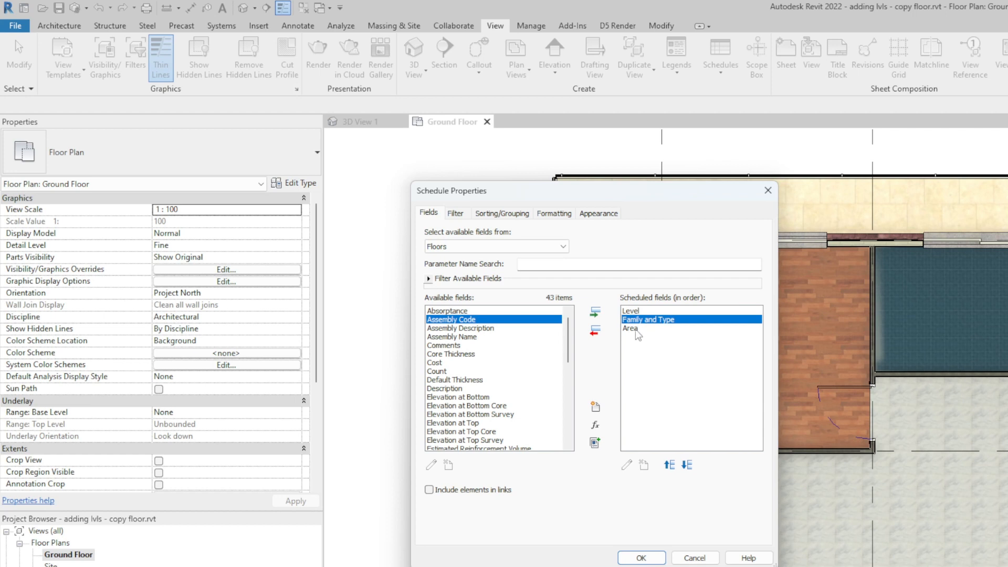
pyautogui.click(637, 329)
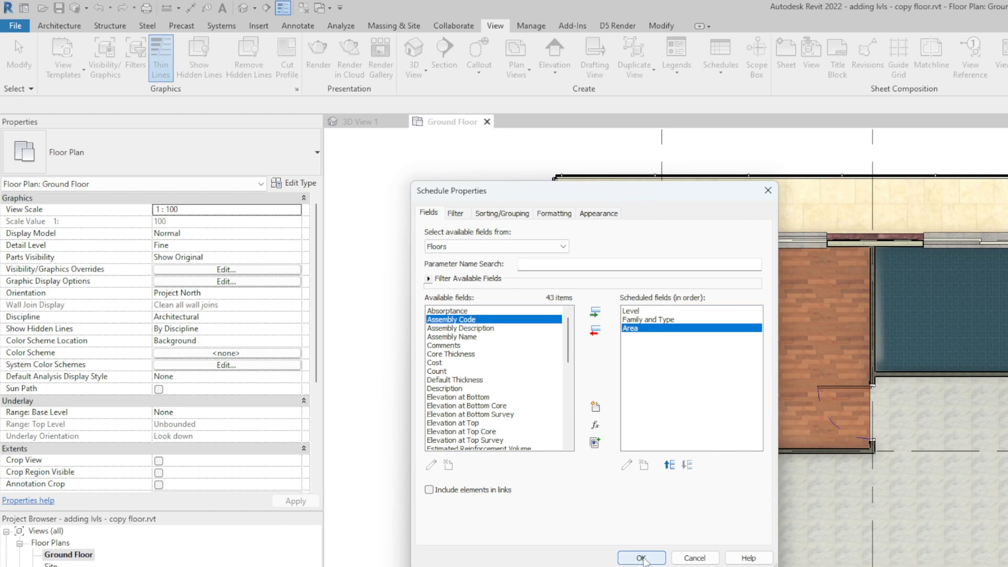
pyautogui.click(641, 558)
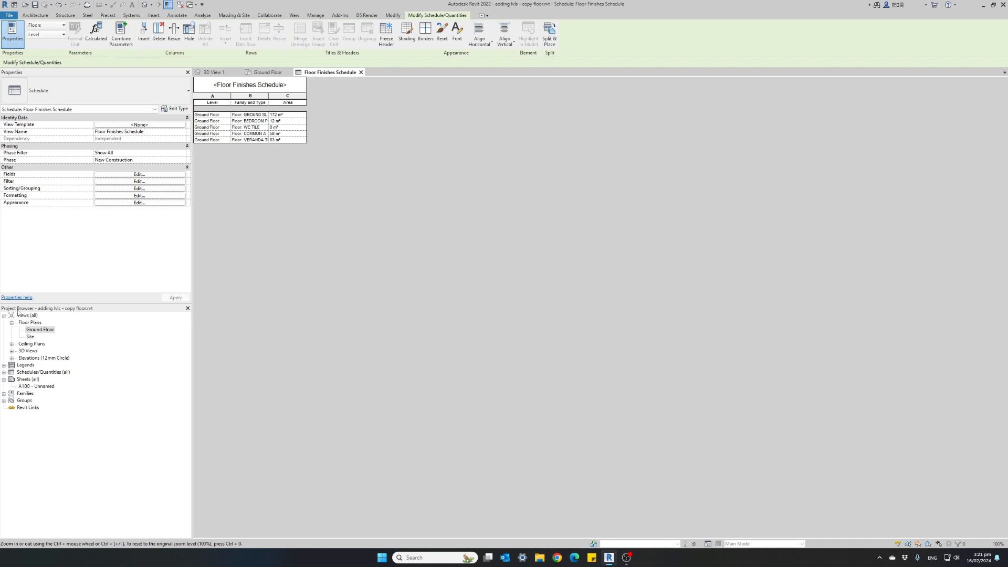
# Step: Close the schedule view, reopen Floor Finishes Schedule from the project's schedules, and widen its columns to fit the floor type names
pyautogui.click(4, 372)
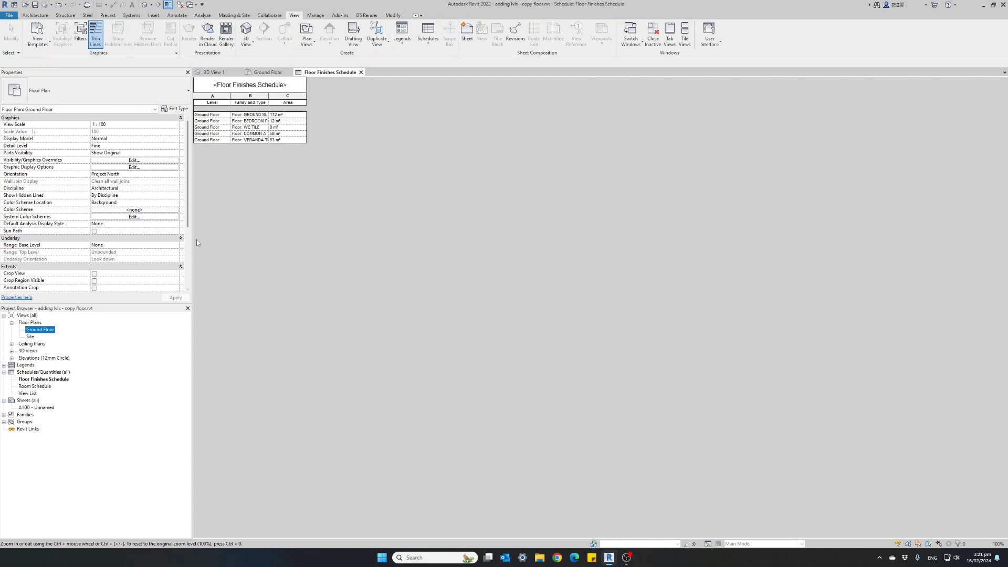
pyautogui.click(360, 72)
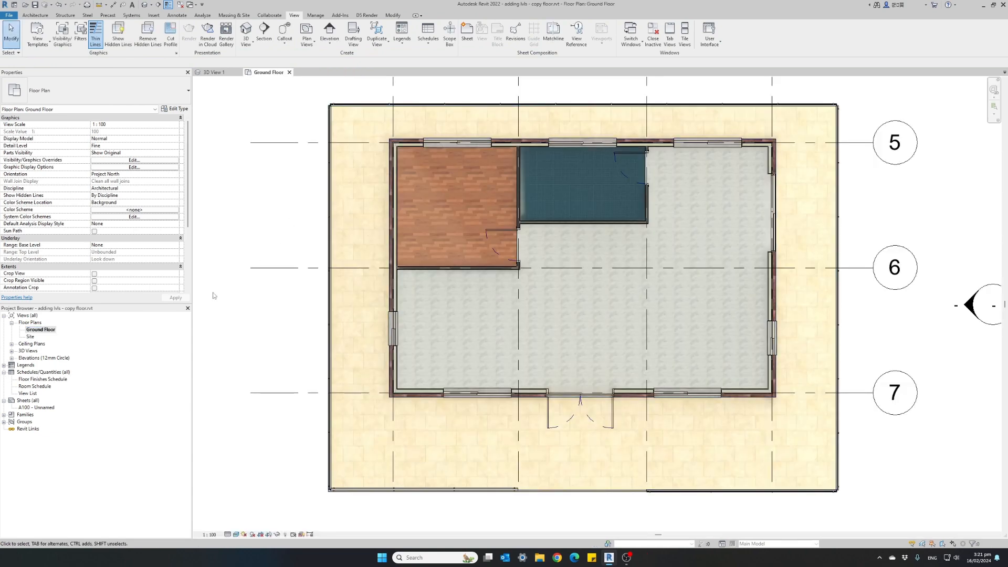
pyautogui.doubleClick(40, 381)
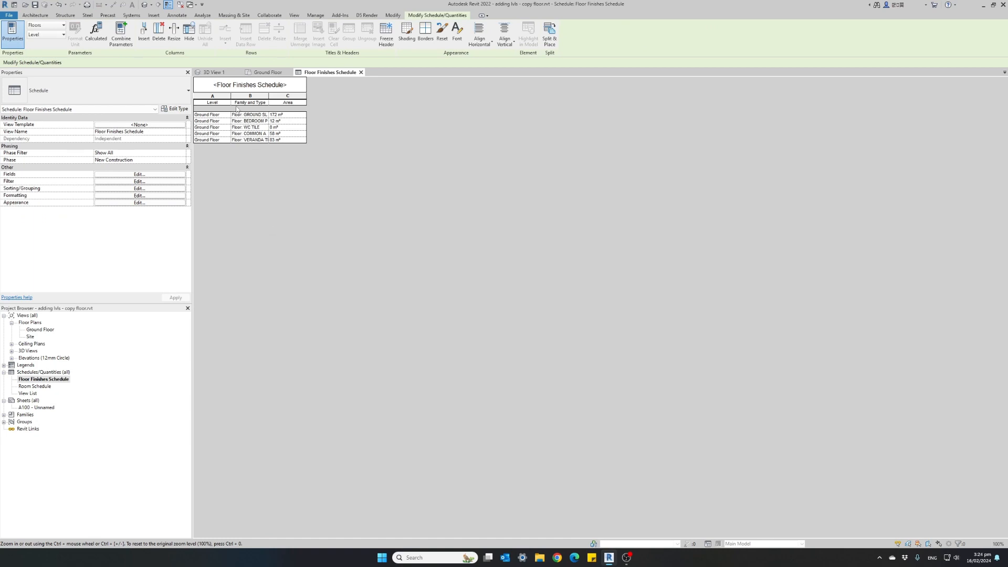
pyautogui.moveTo(230, 96); pyautogui.dragTo(368, 98)
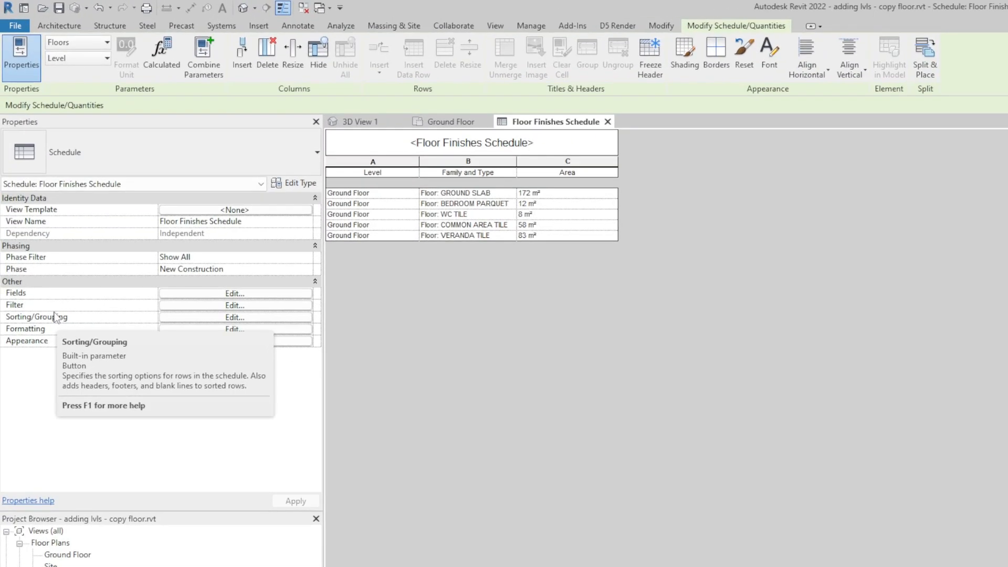
# Step: Filter the schedule by Family and Type does not equal "Floor: GROUND SLAB" to exclude the structural slab
pyautogui.click(183, 305)
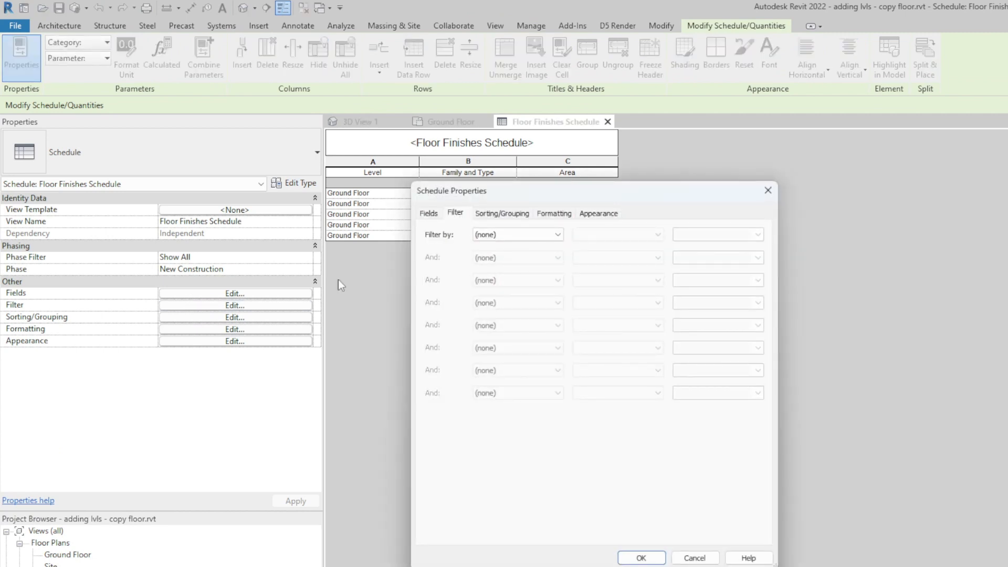
pyautogui.moveTo(507, 193); pyautogui.dragTo(460, 228)
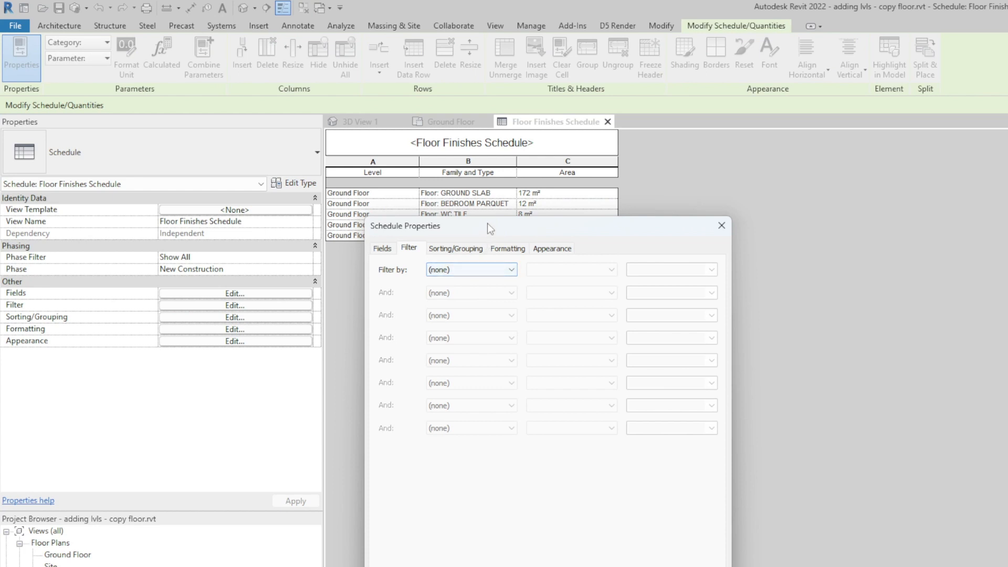
pyautogui.moveTo(487, 222); pyautogui.dragTo(477, 254)
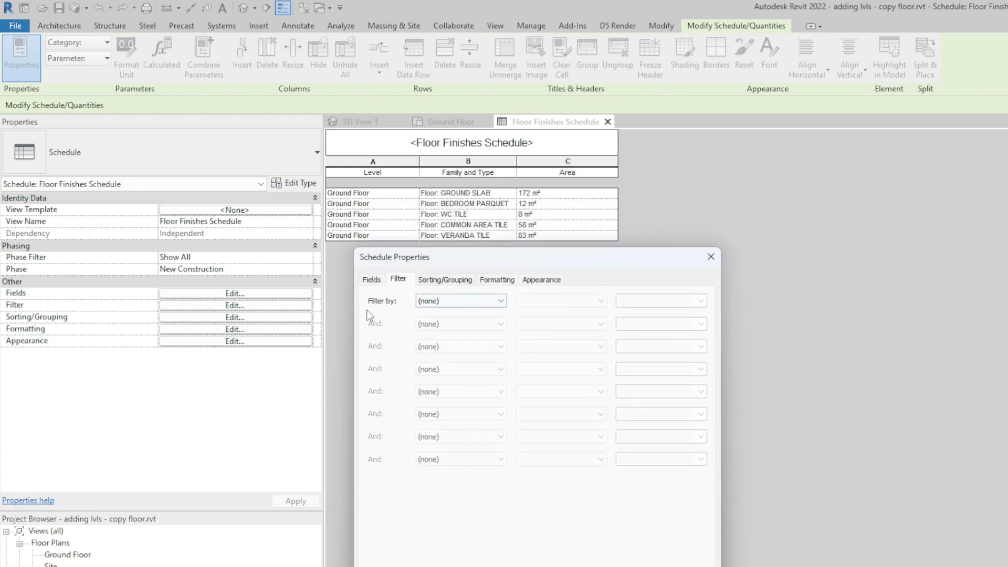
pyautogui.click(446, 301)
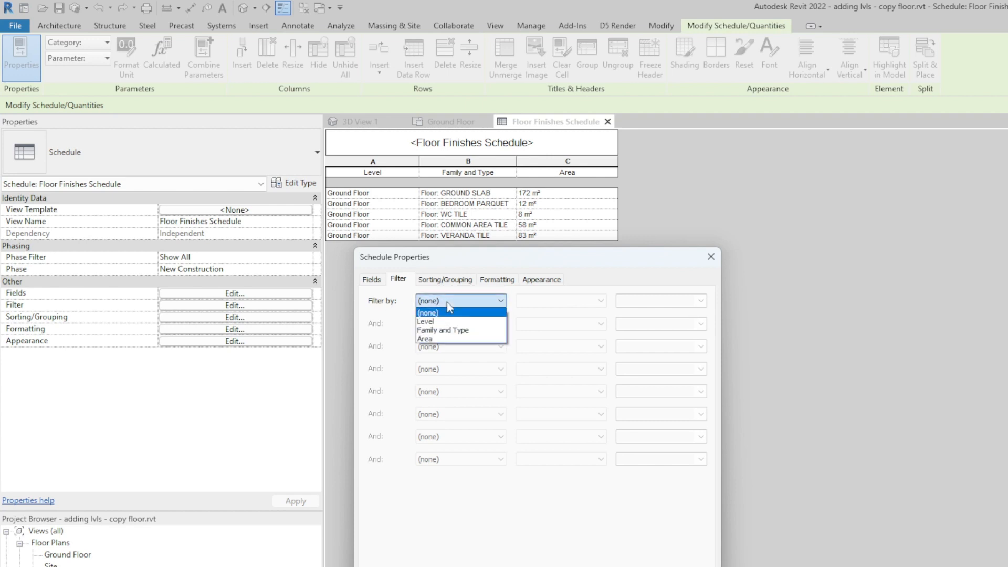
pyautogui.click(460, 334)
pyautogui.click(531, 301)
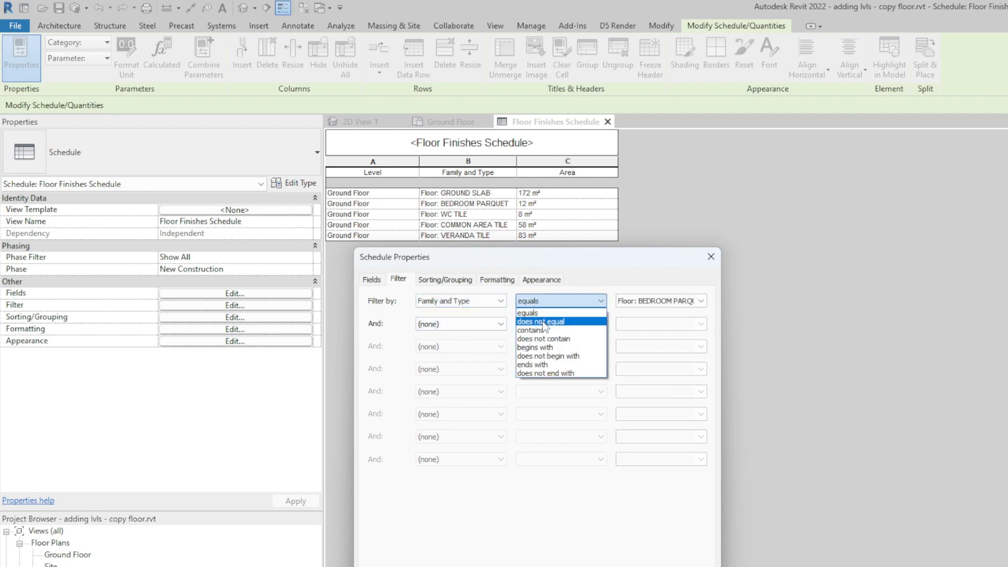
pyautogui.click(544, 323)
pyautogui.click(677, 301)
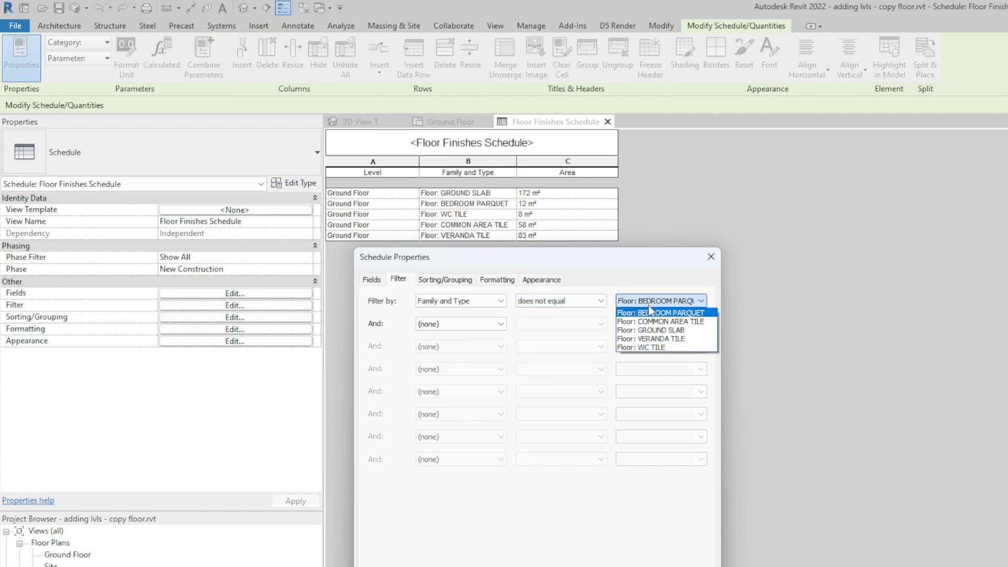
pyautogui.click(664, 331)
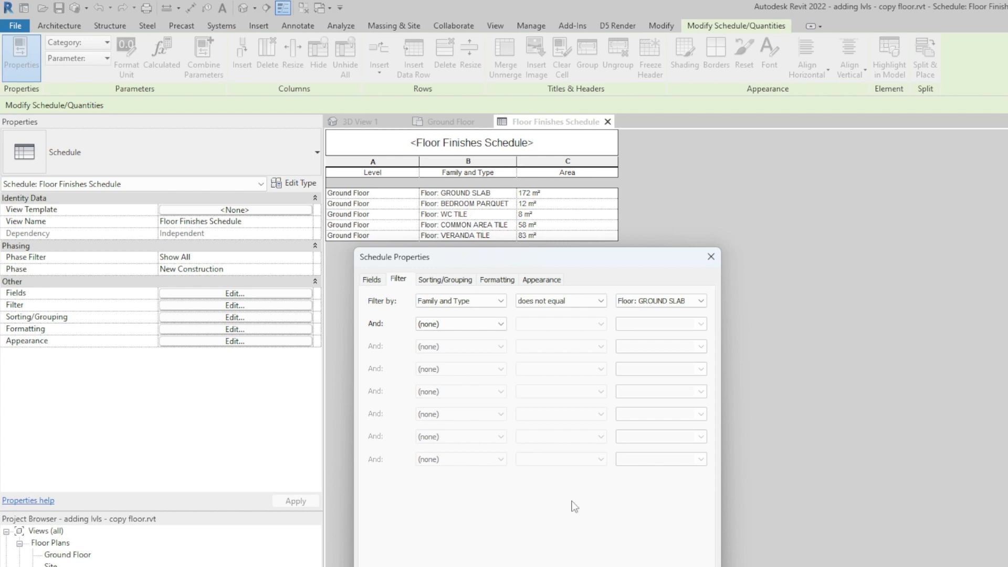
pyautogui.moveTo(575, 265); pyautogui.dragTo(626, 163)
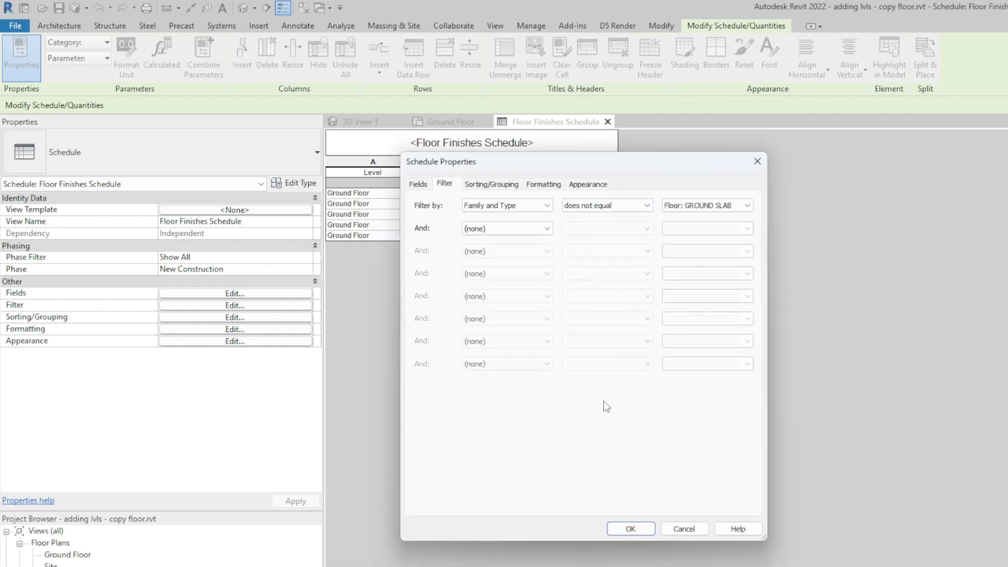
pyautogui.click(629, 528)
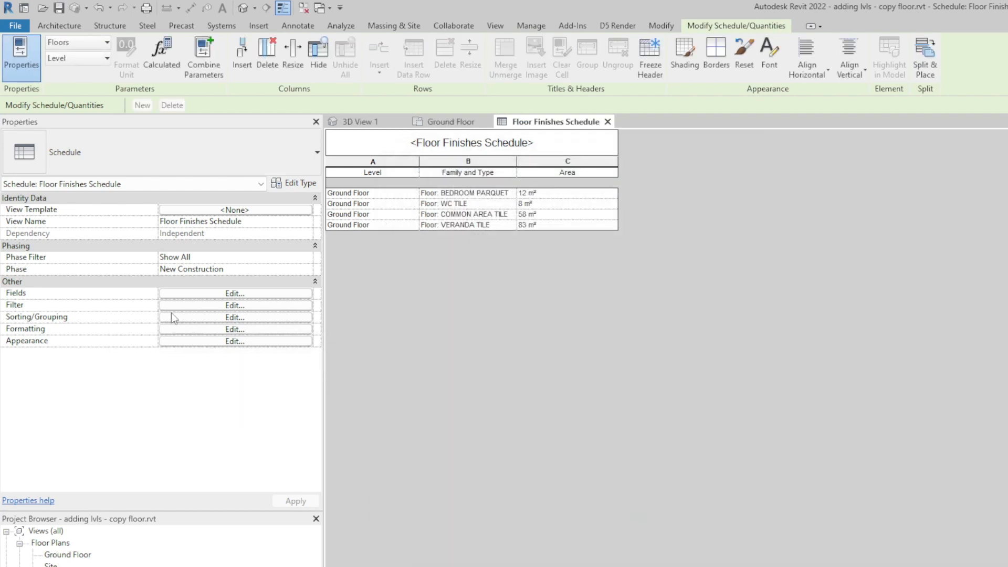
# Step: Review the Family and Type filter rule alongside the rows listed in the schedule
pyautogui.click(192, 306)
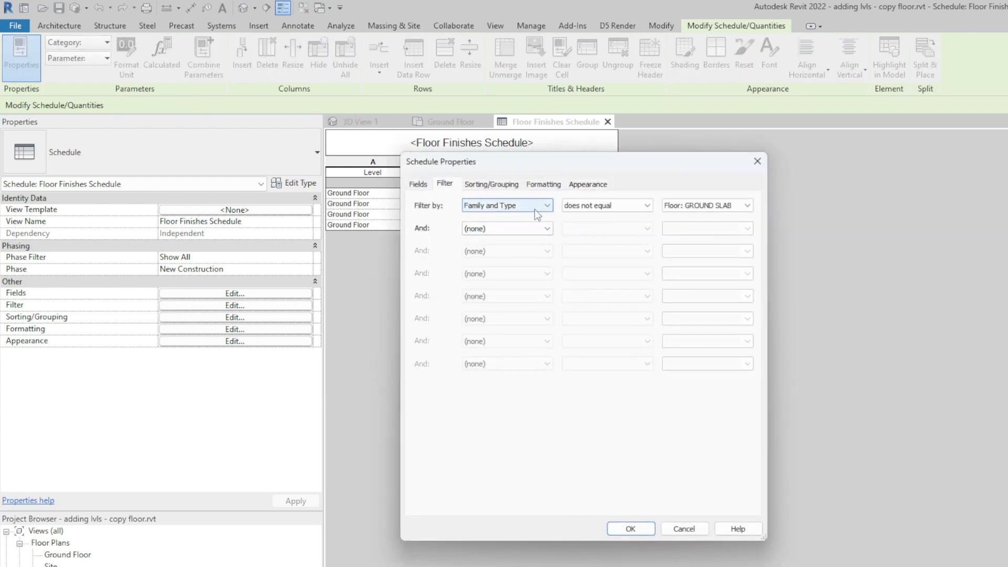
pyautogui.moveTo(557, 171); pyautogui.dragTo(518, 252)
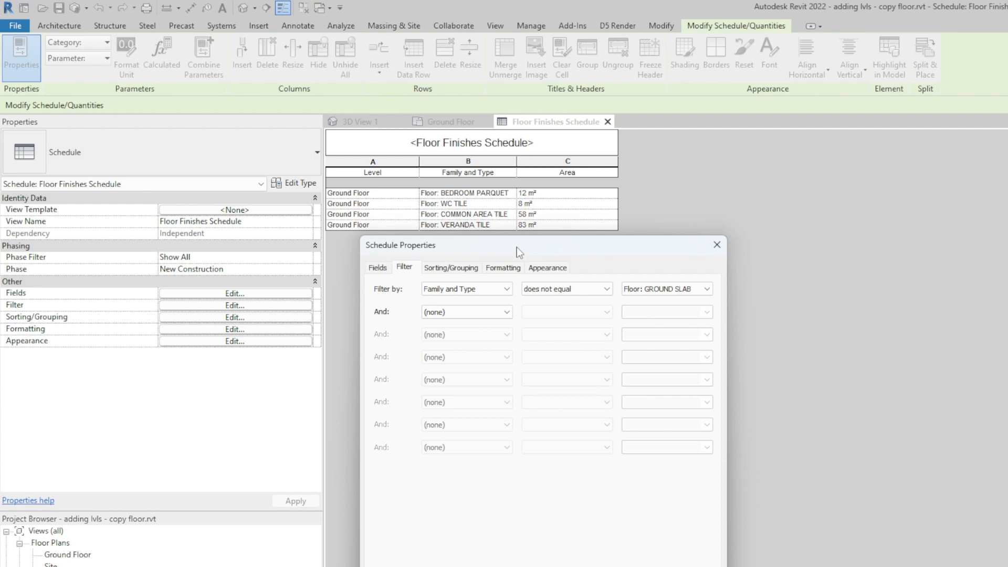
pyautogui.moveTo(518, 252); pyautogui.dragTo(531, 261)
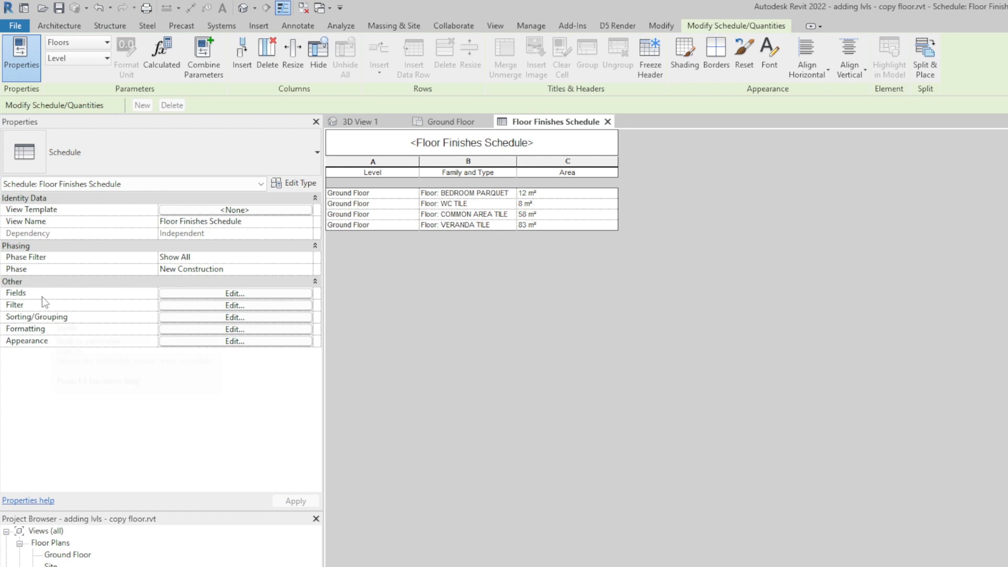
# Step: Add the Volume field after Area in the floor finishes schedule
pyautogui.click(196, 292)
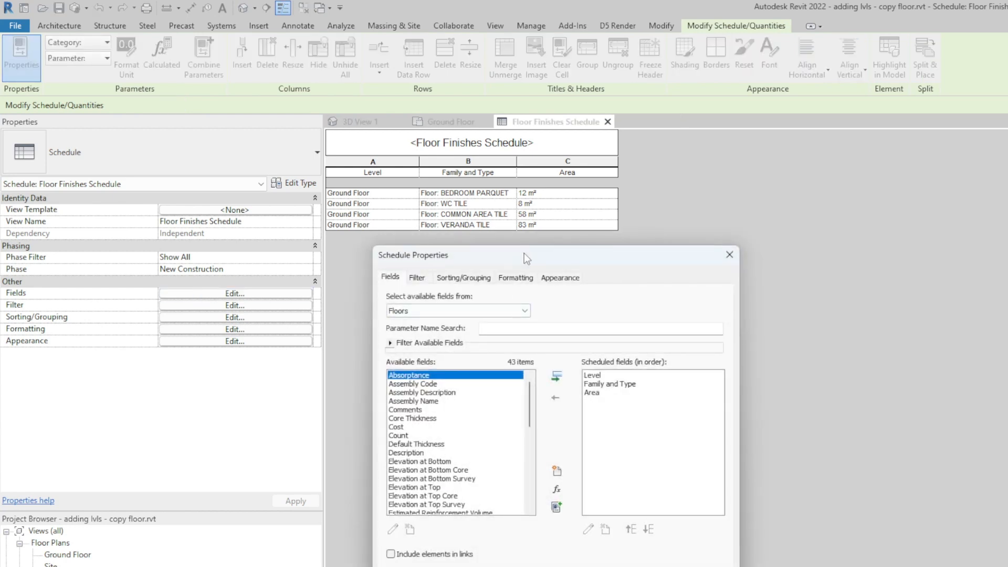
pyautogui.moveTo(524, 253); pyautogui.dragTo(529, 169)
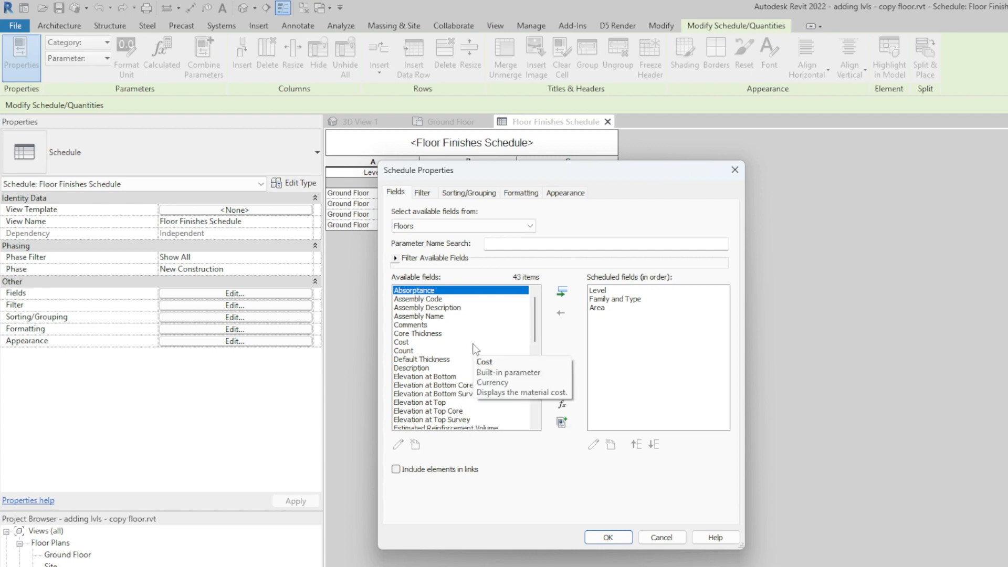
pyautogui.scroll(-7, 470, 352)
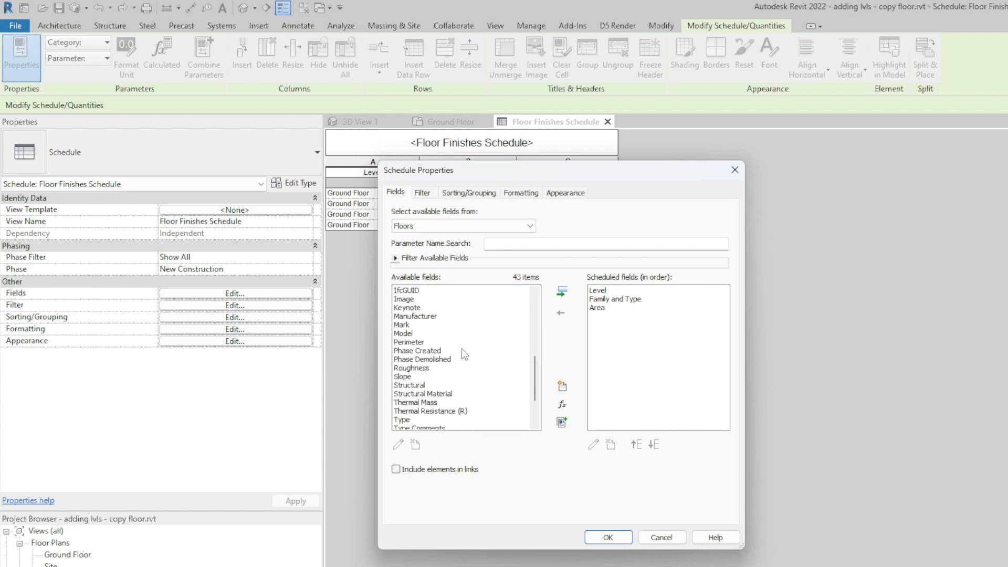
pyautogui.scroll(-2, 464, 354)
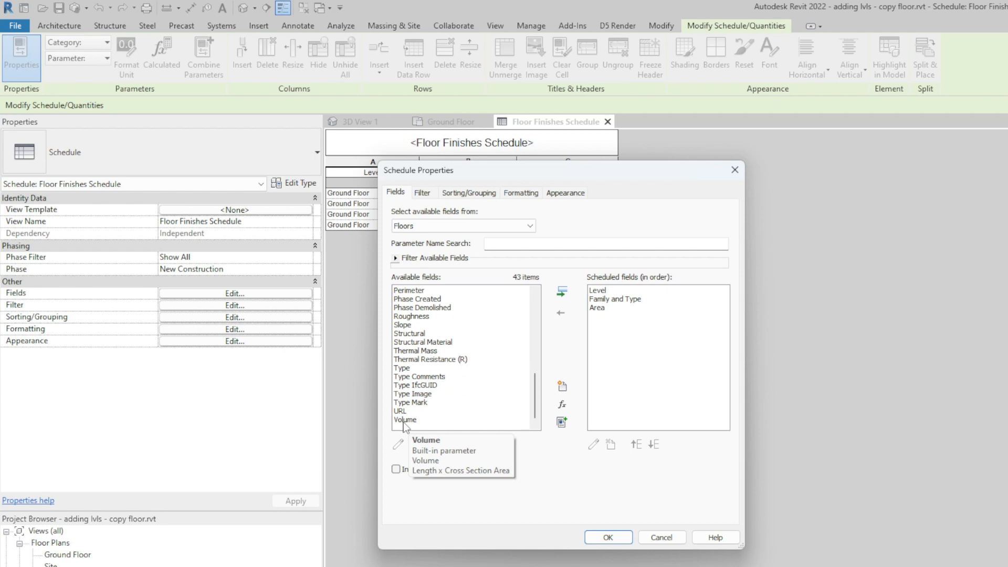
pyautogui.click(404, 420)
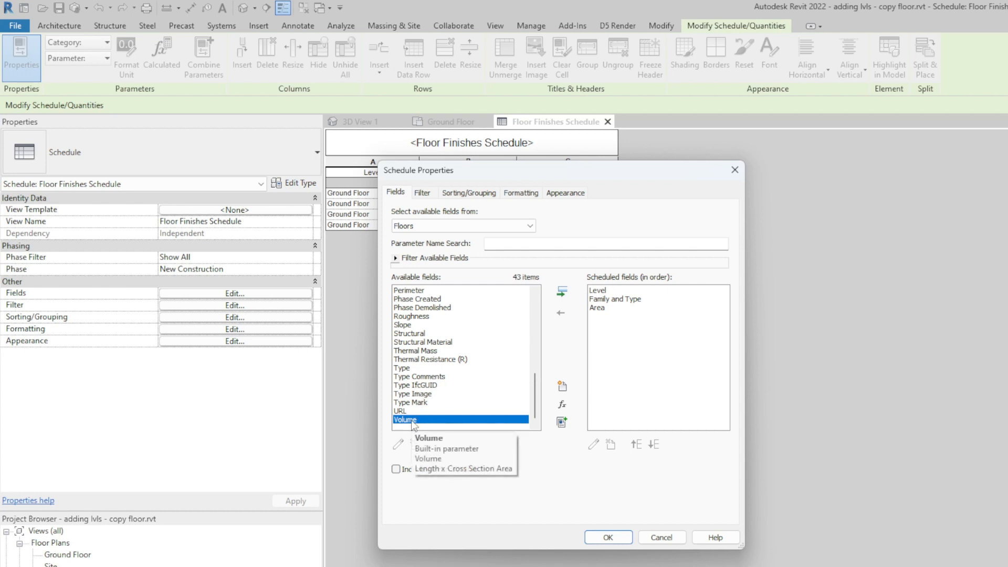
pyautogui.click(562, 294)
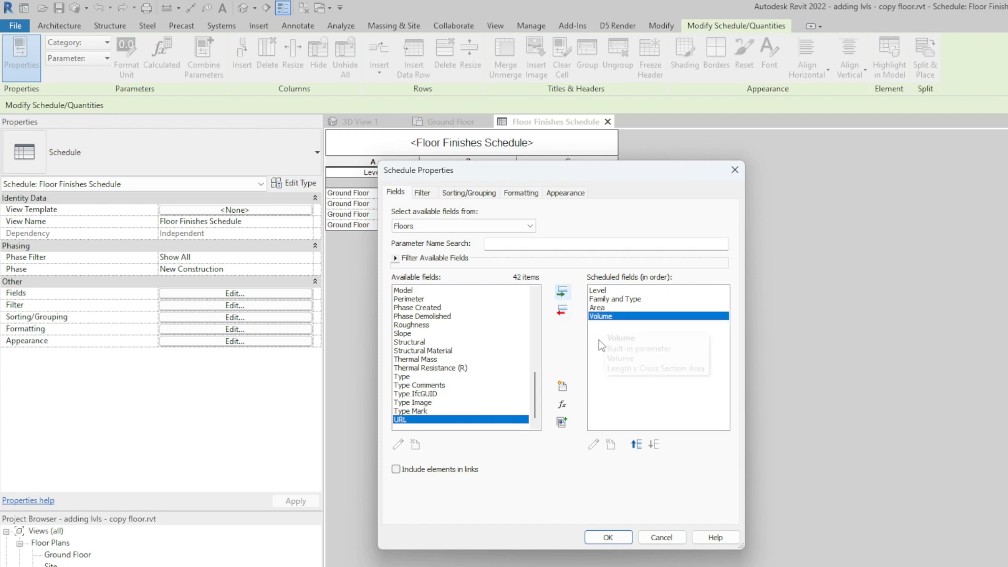
pyautogui.click(608, 537)
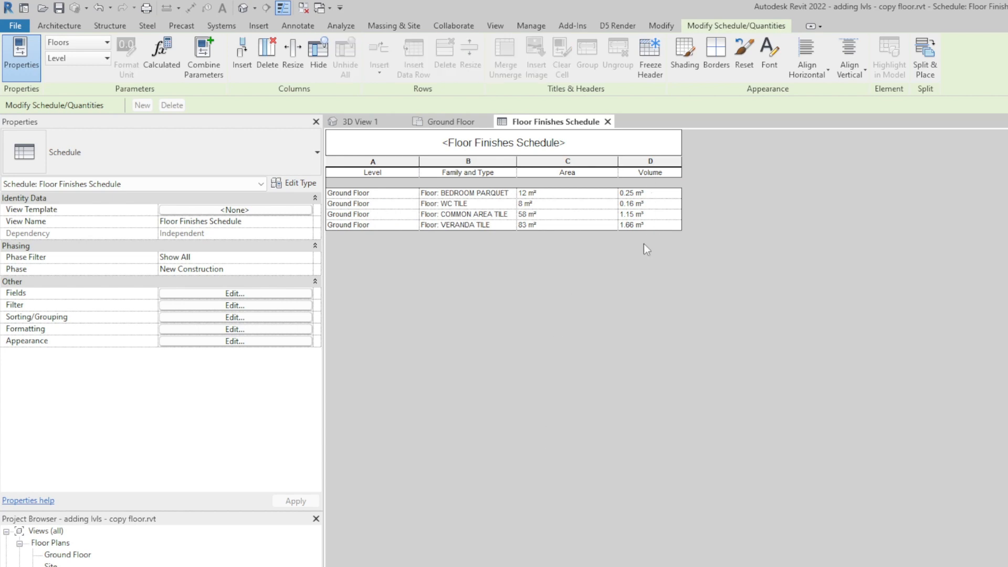
# Step: Remove the Volume field from the floor finishes schedule's scheduled fields
pyautogui.click(218, 293)
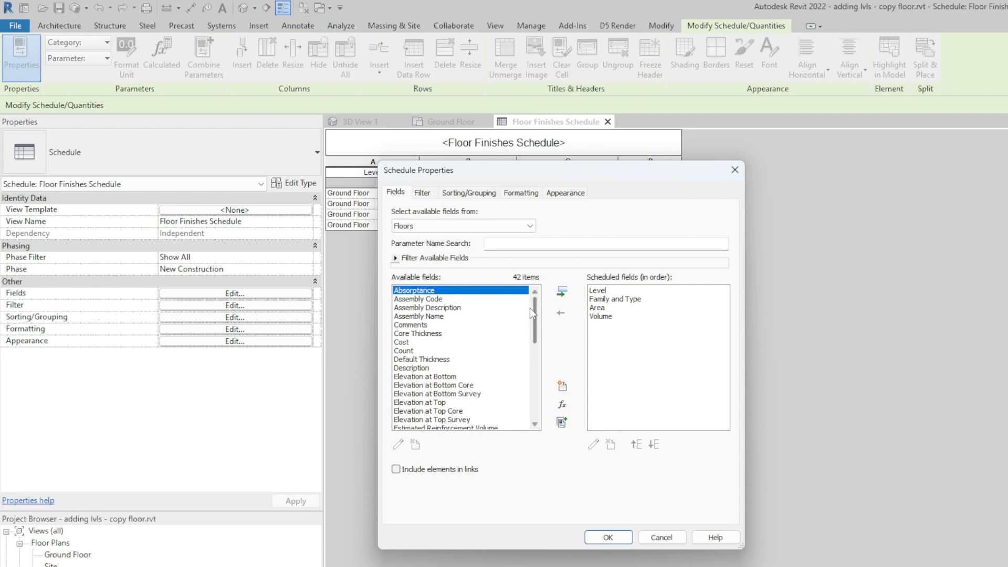
pyautogui.moveTo(530, 308); pyautogui.dragTo(532, 393)
pyautogui.click(601, 320)
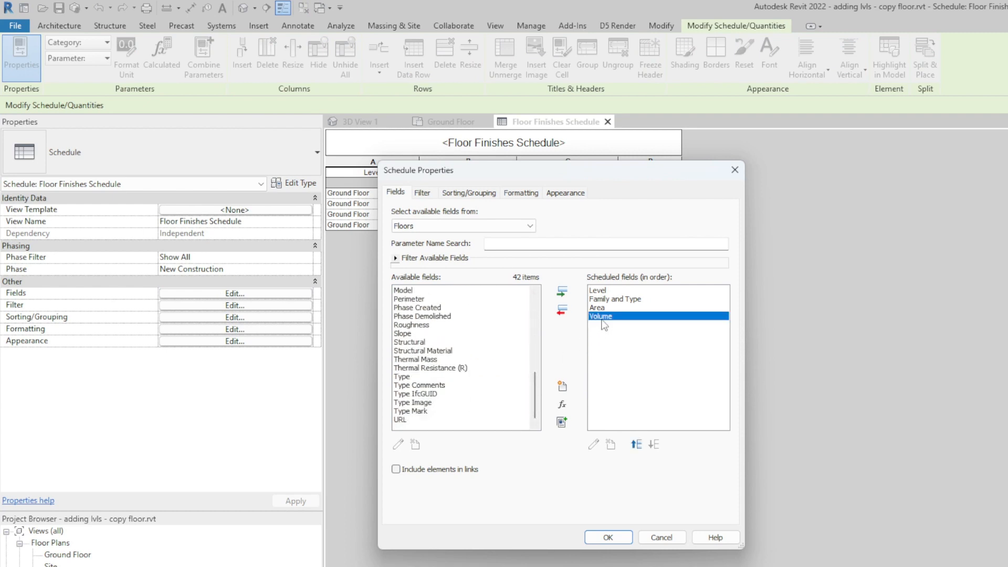
pyautogui.click(561, 315)
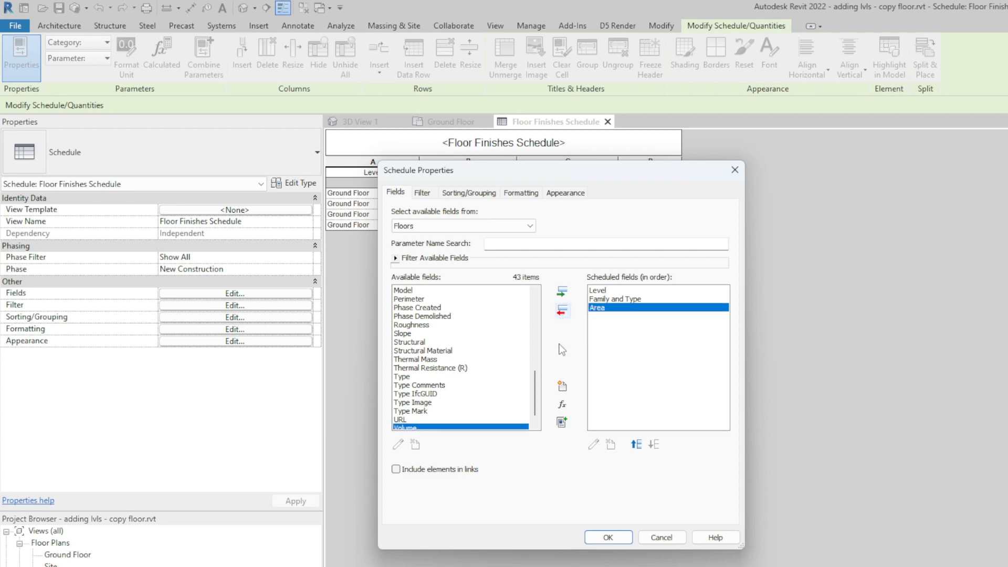
pyautogui.click(612, 539)
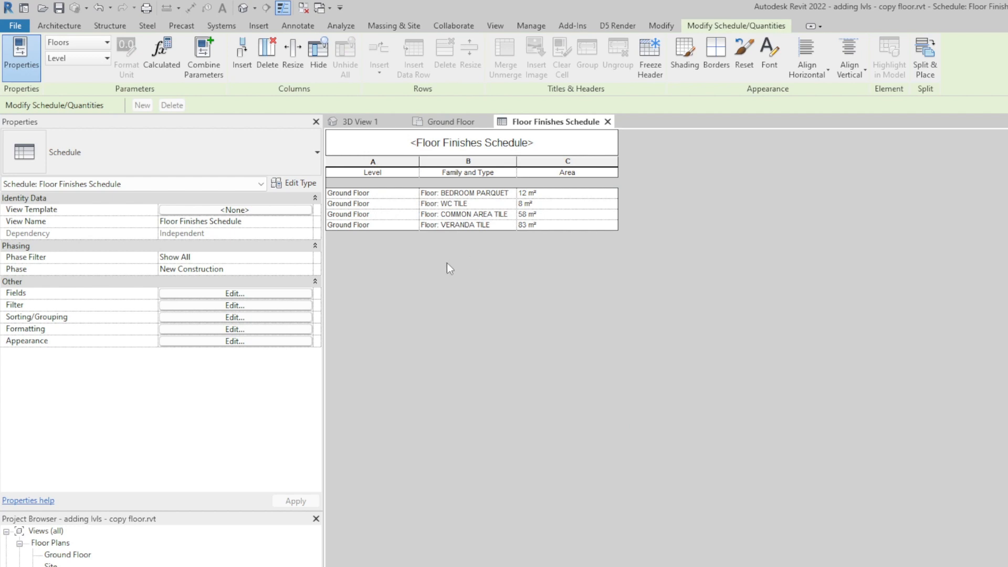
# Step: Review the available floor fields for the Floor Finishes Schedule, down to Volume
pyautogui.click(259, 293)
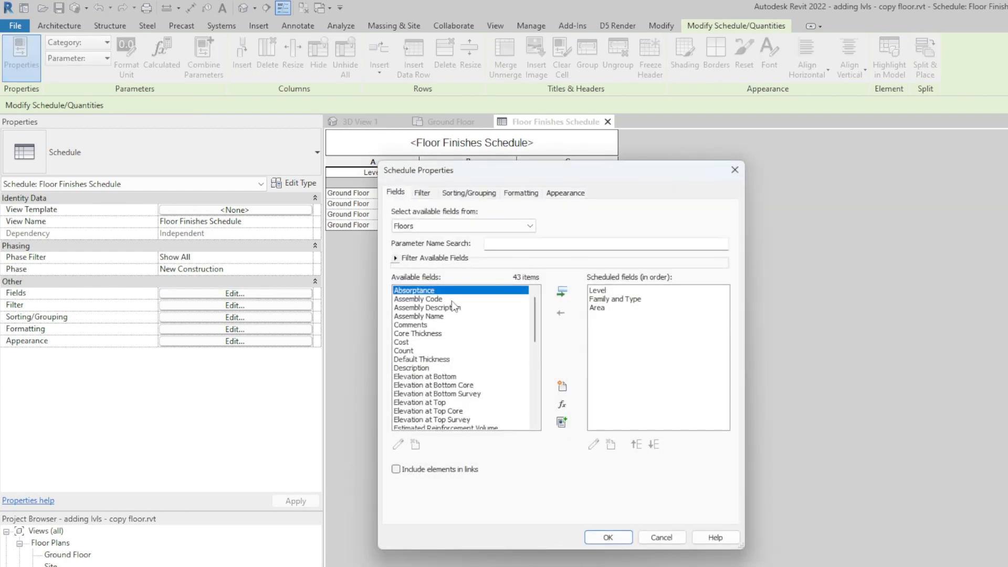
pyautogui.scroll(-5, 453, 380)
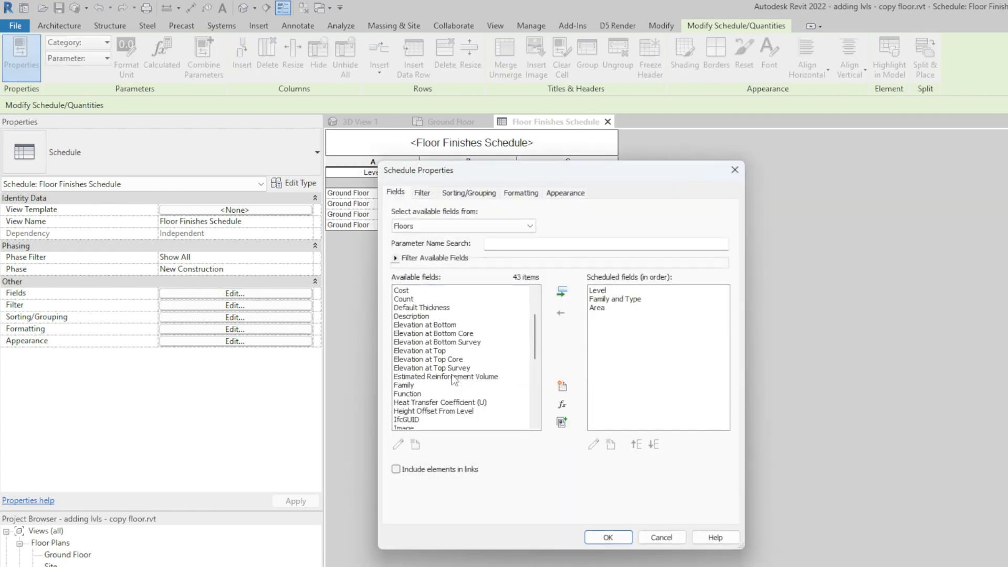
pyautogui.scroll(-4, 452, 373)
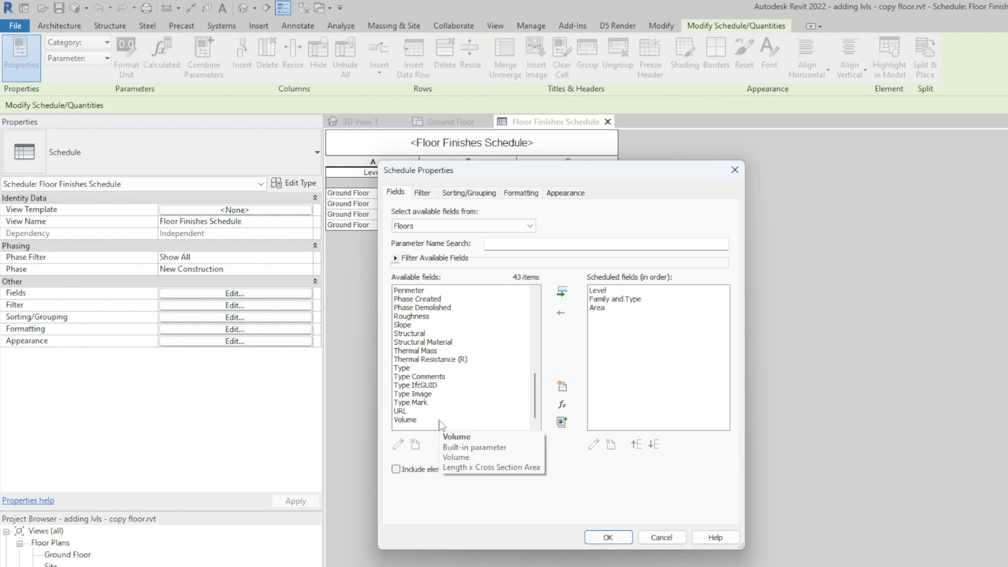
pyautogui.click(662, 538)
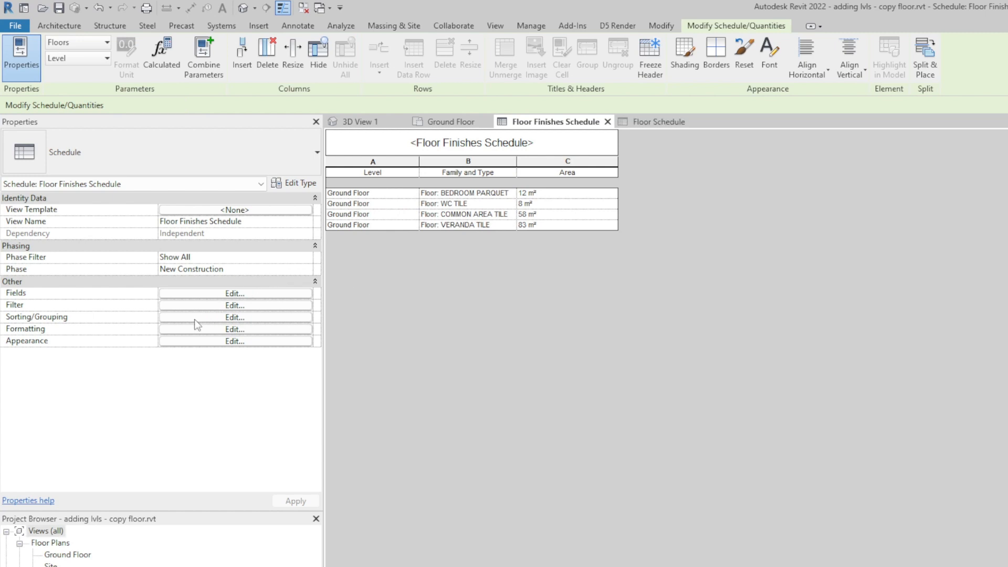
# Step: Sort the Floor Finishes Schedule by Family and Type in ascending order, with a header and a footer showing title and totals
pyautogui.click(194, 318)
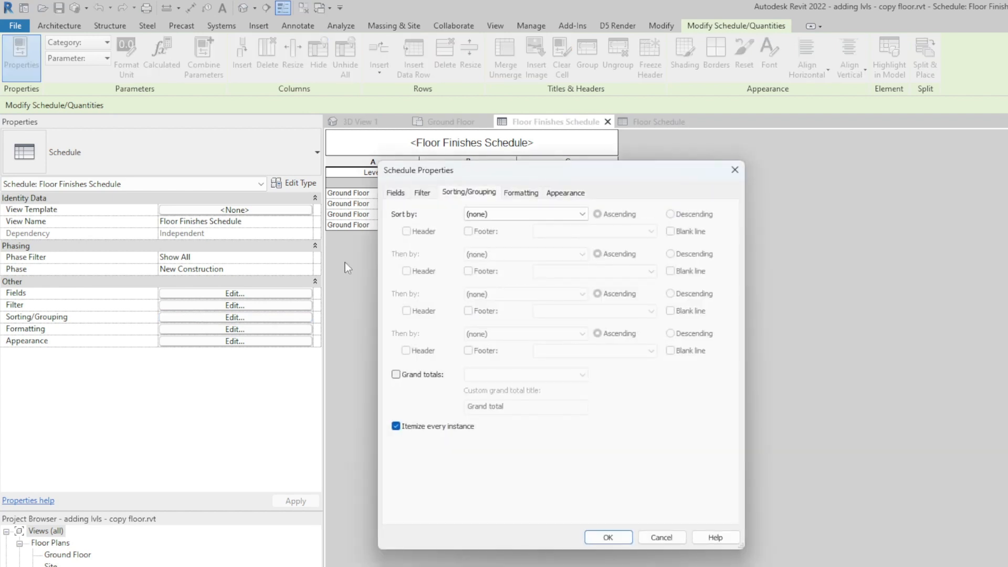
pyautogui.moveTo(479, 172); pyautogui.dragTo(481, 209)
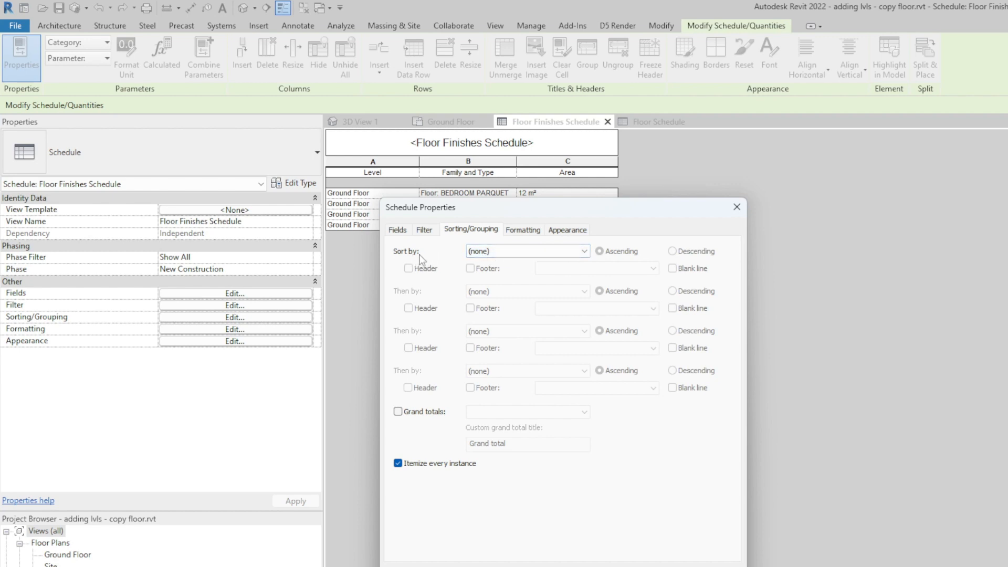
pyautogui.click(508, 253)
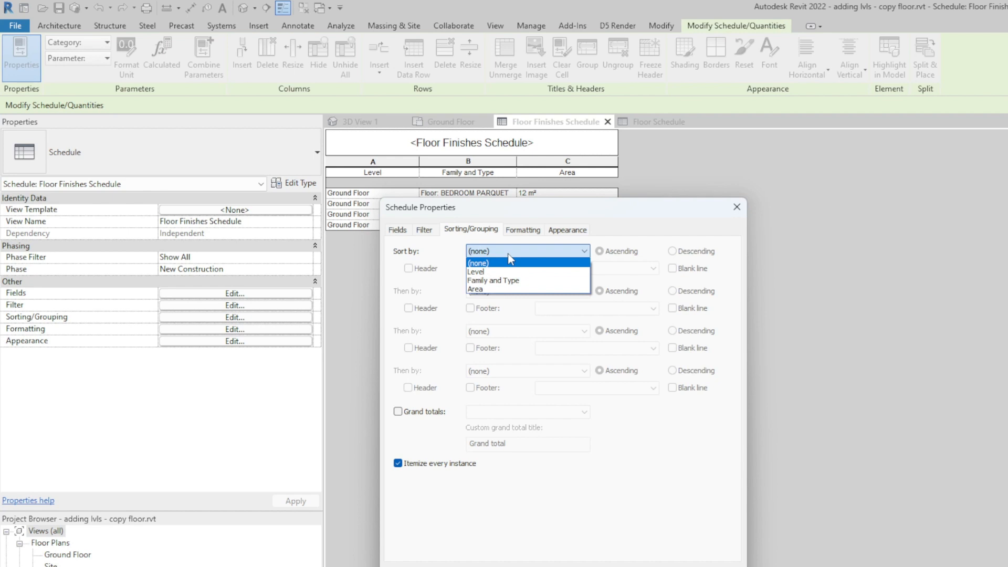
pyautogui.click(508, 281)
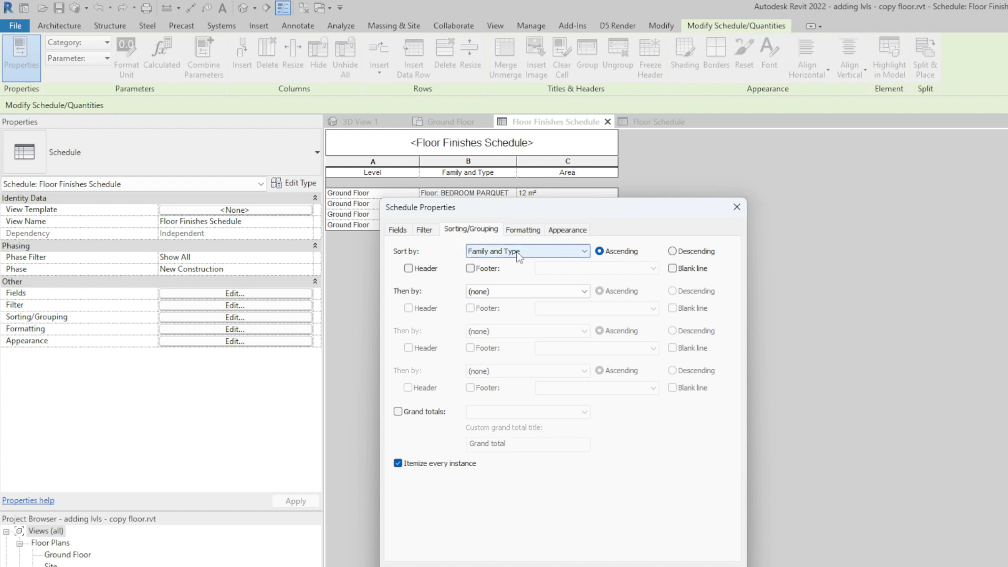
pyautogui.click(408, 268)
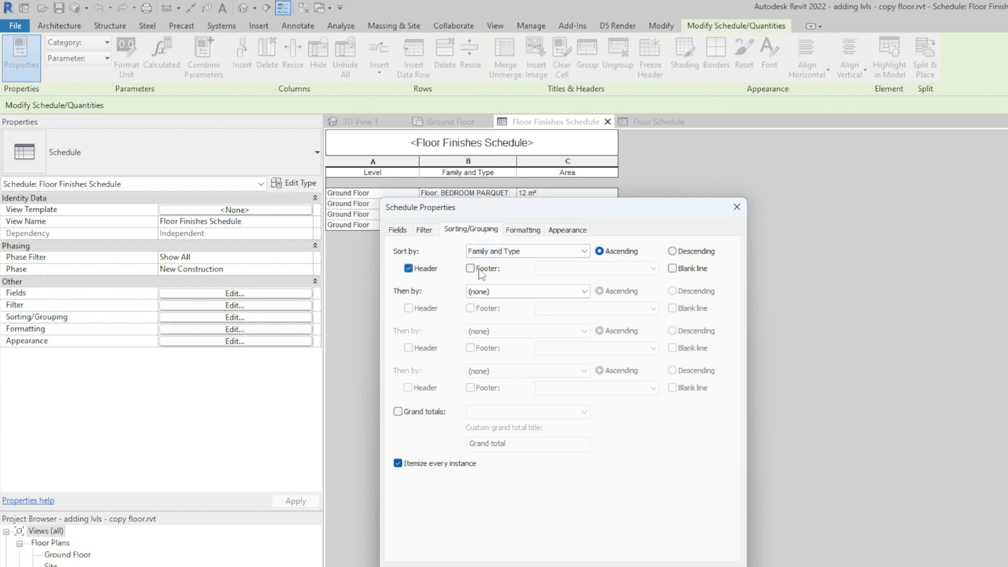
pyautogui.click(480, 273)
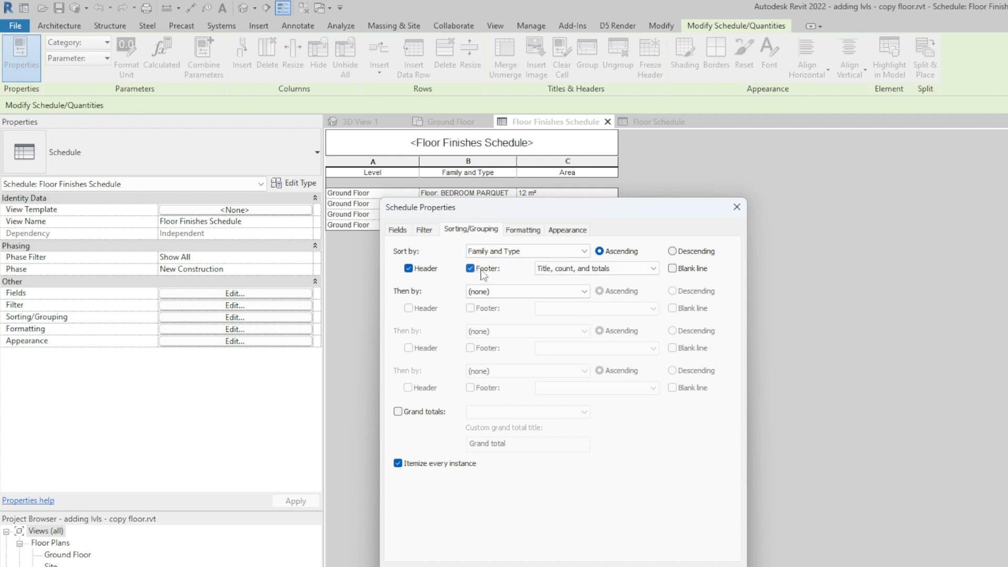
pyautogui.click(640, 269)
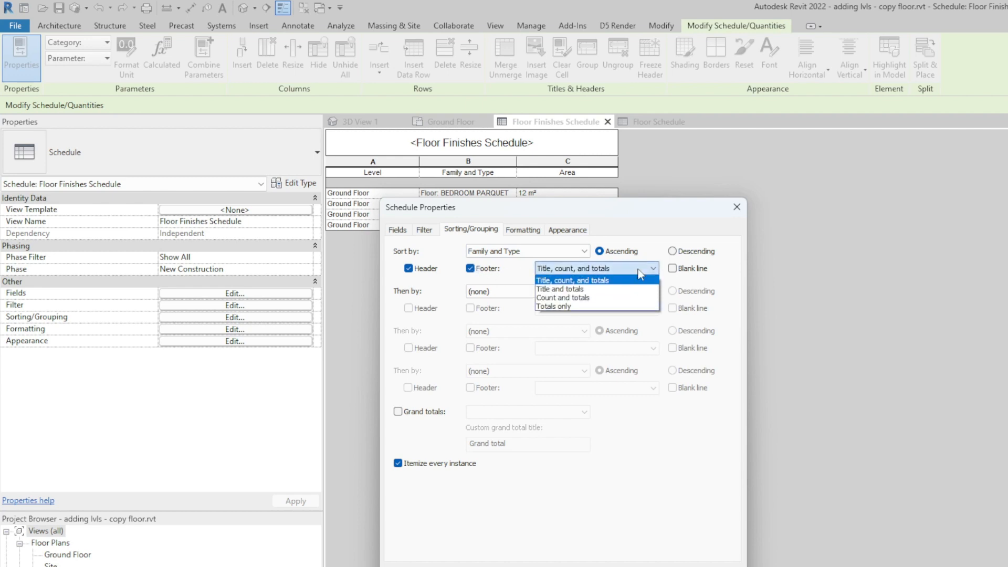
pyautogui.click(616, 293)
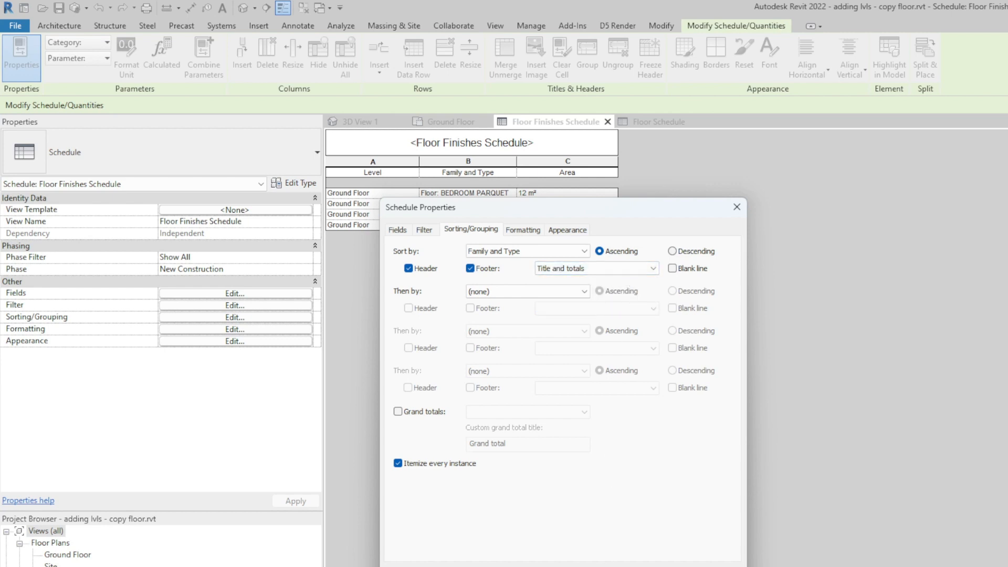
pyautogui.click(603, 564)
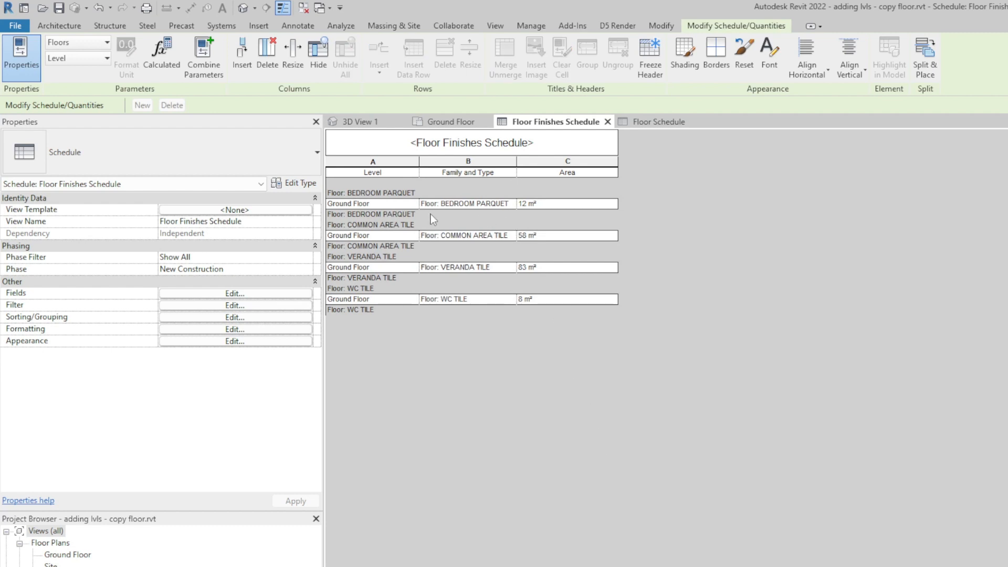
# Step: Add a blank line between the Family and Type groups in the Floor Finishes Schedule
pyautogui.click(239, 318)
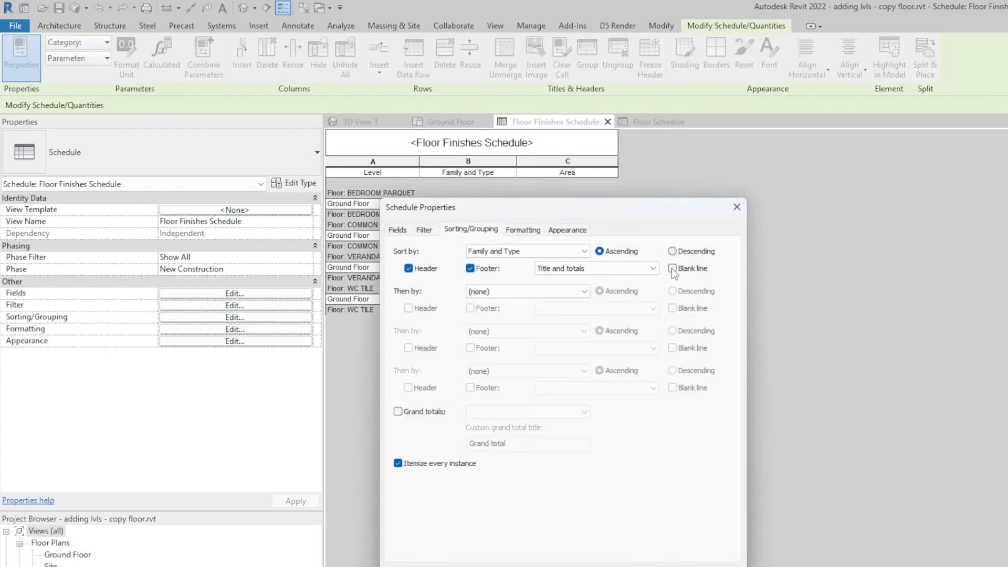
pyautogui.click(672, 268)
pyautogui.click(607, 566)
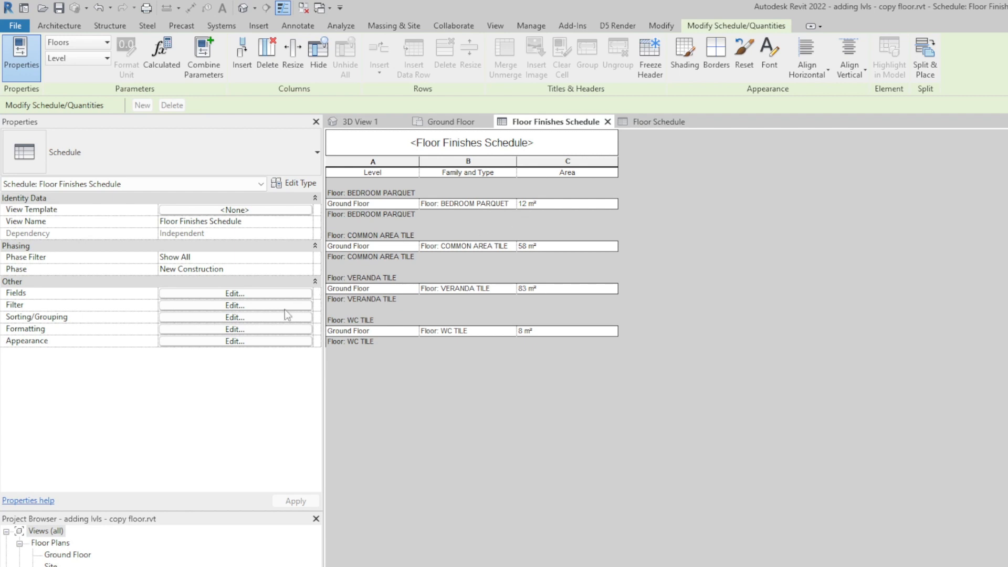
# Step: Format the Area field of the Floor Finishes Schedule to calculate totals
pyautogui.click(250, 330)
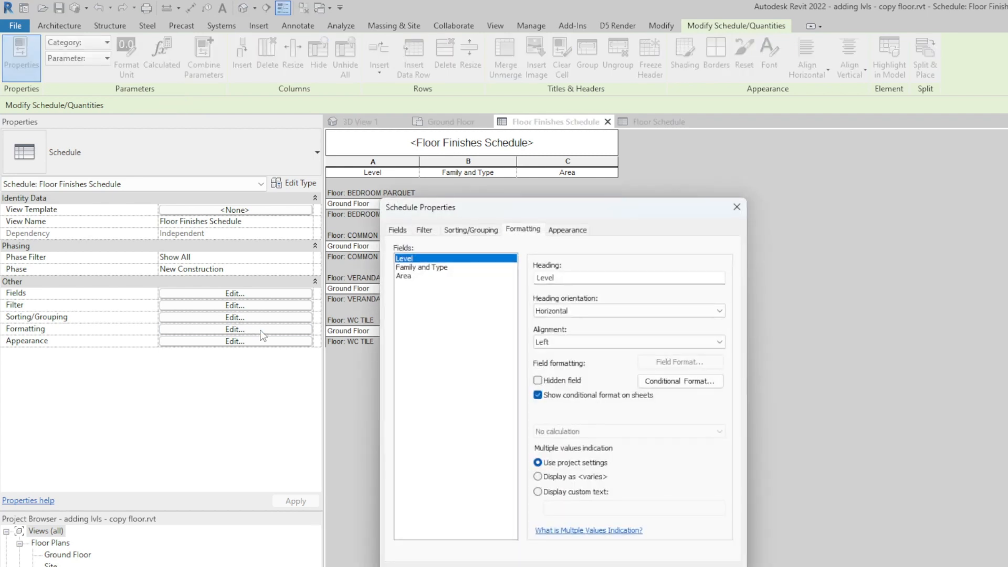
pyautogui.click(403, 276)
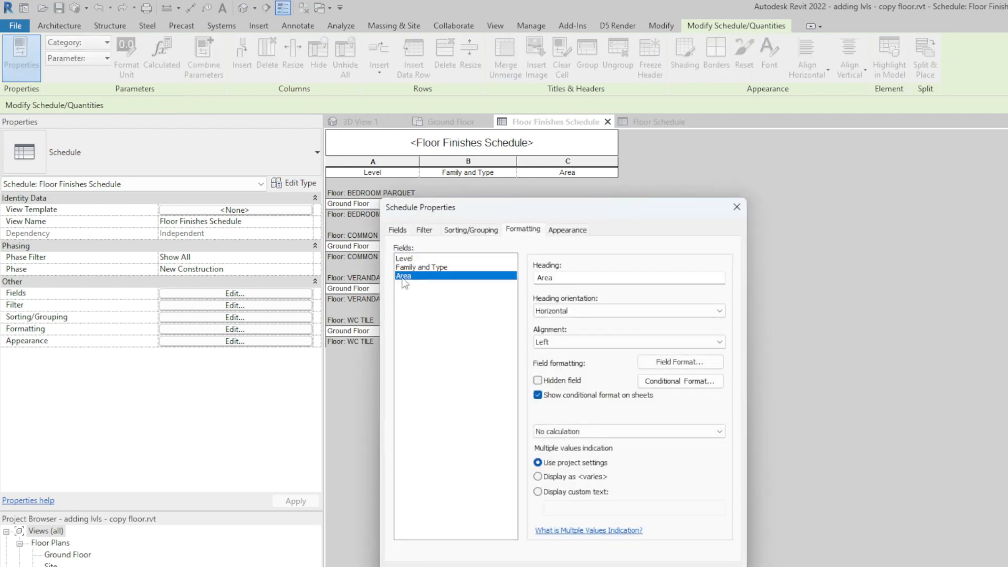
pyautogui.click(603, 432)
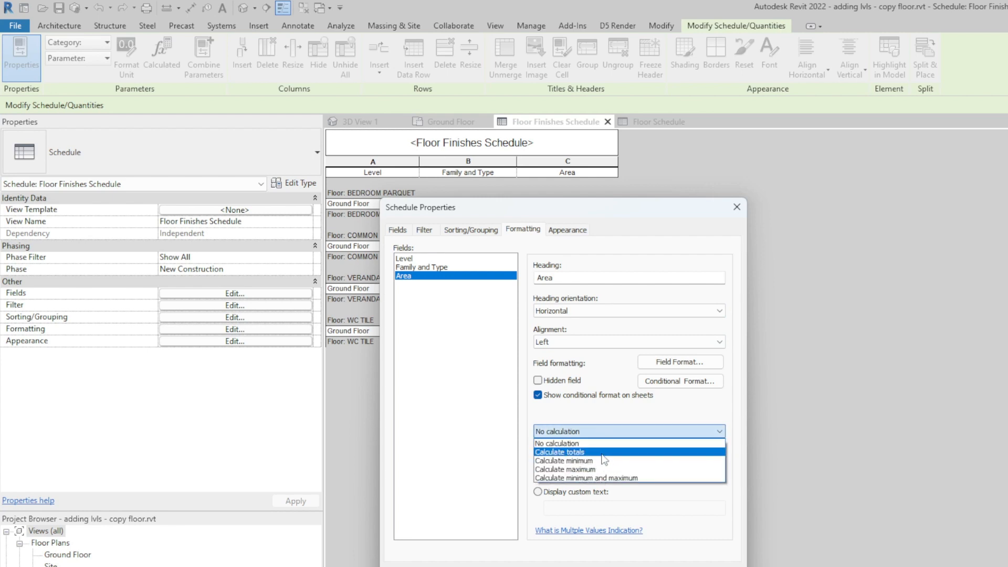
pyautogui.click(602, 453)
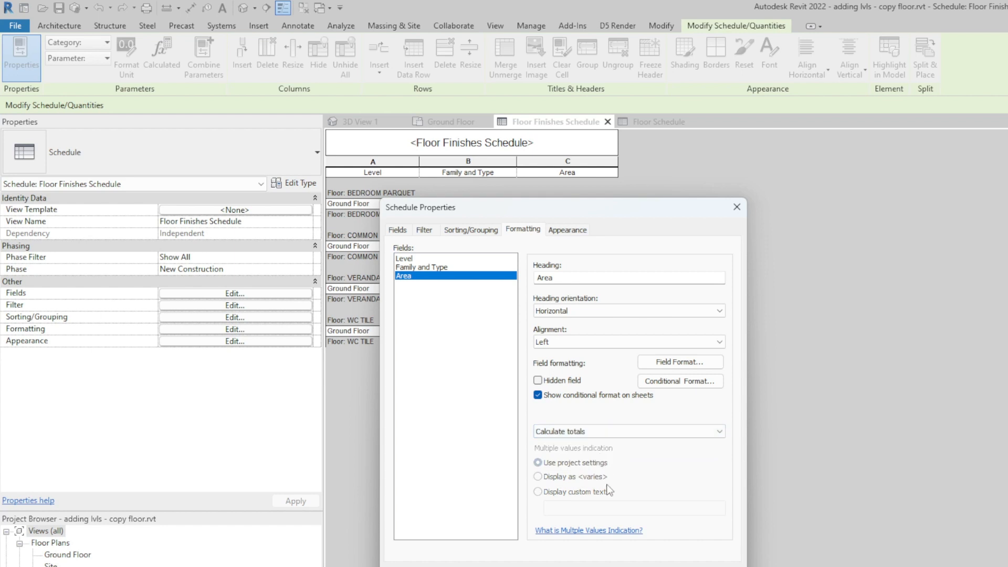
pyautogui.press('Return')
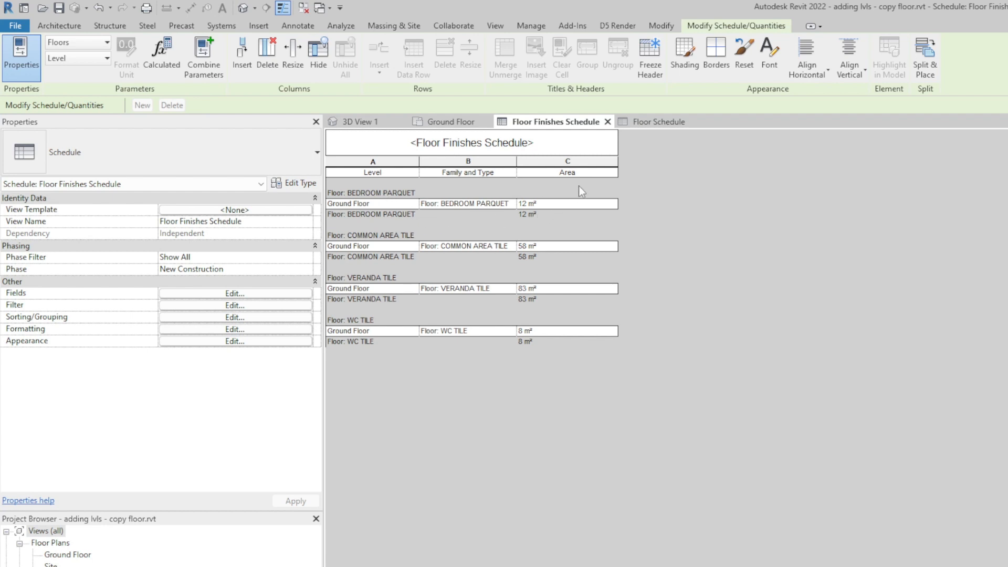
# Step: Compare the sorting, footer and grand total settings of the Markaris_rev1 Floor Schedule with those of the Floor Finishes Schedule
pyautogui.click(634, 123)
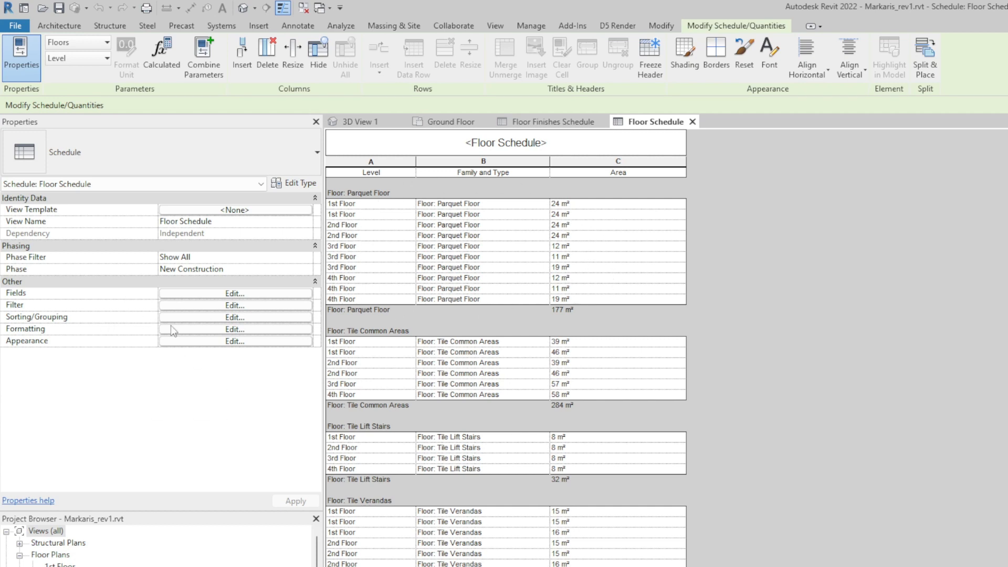
pyautogui.click(201, 318)
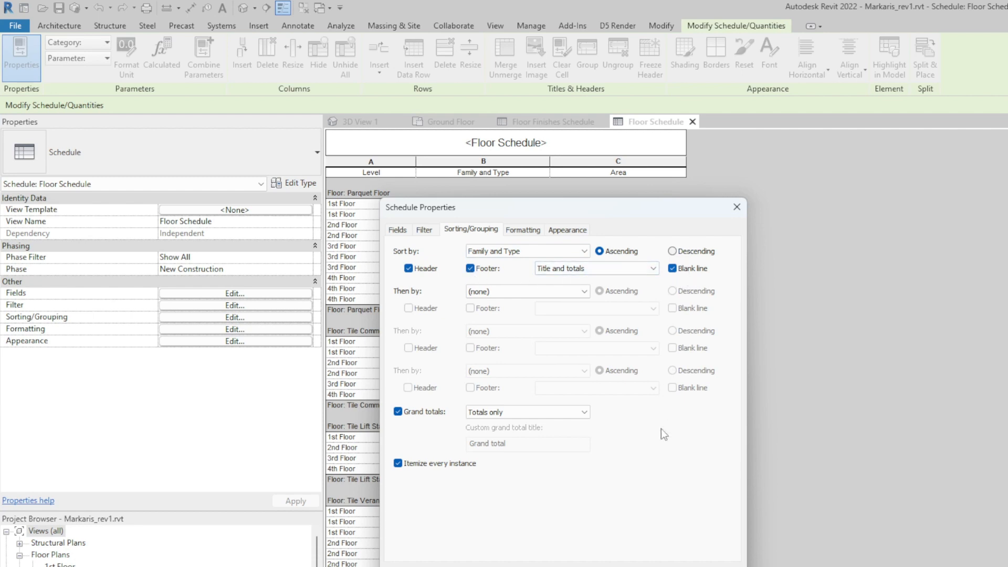
pyautogui.click(619, 566)
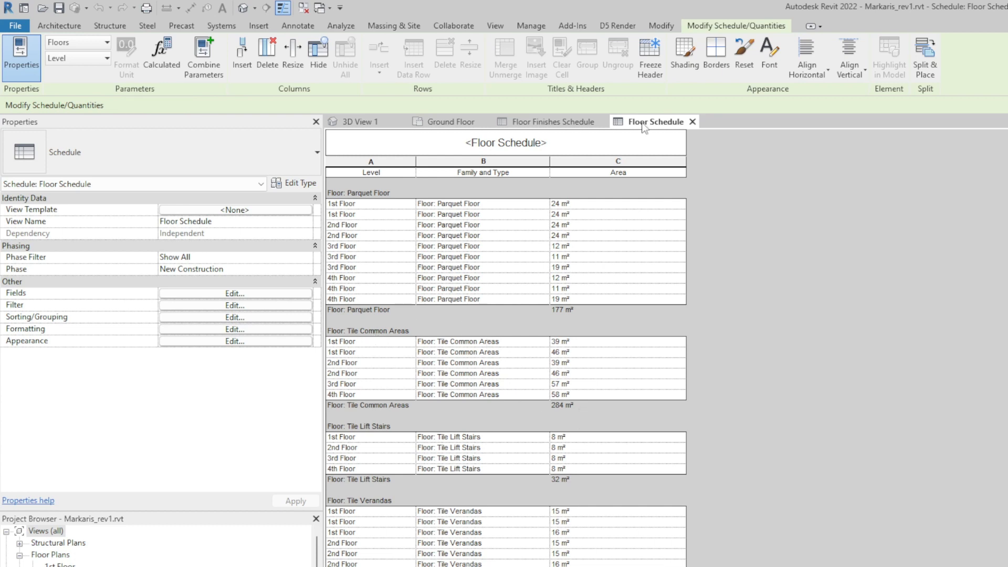
pyautogui.click(551, 123)
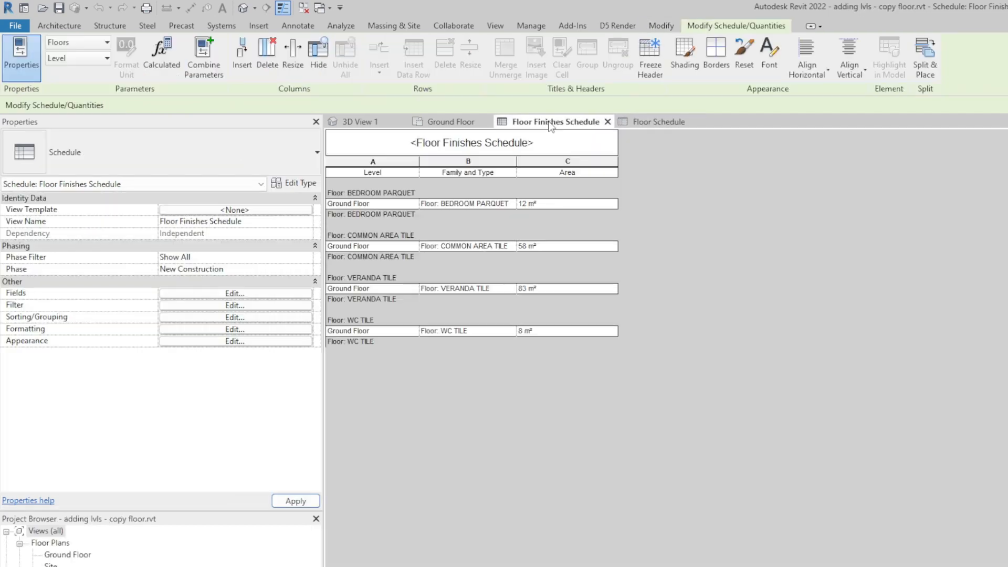
pyautogui.click(202, 318)
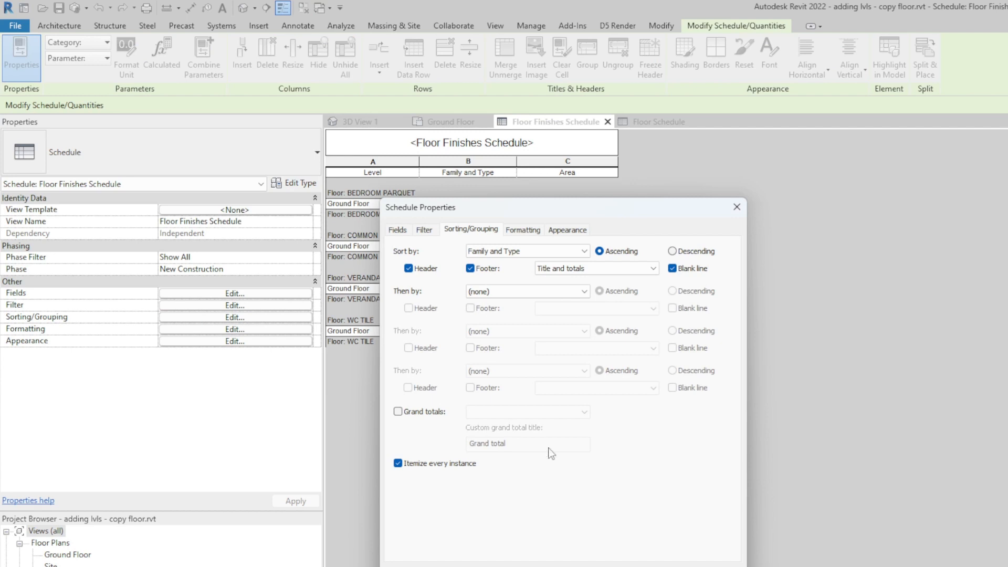
pyautogui.click(601, 566)
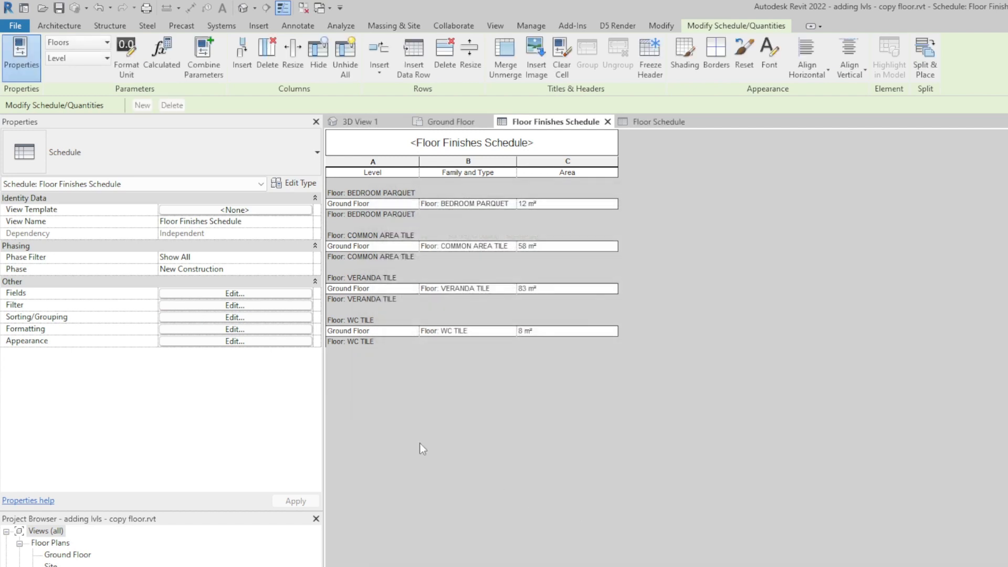
# Step: Set the Area field's calculation to Calculate totals so each floor type's footer sums its area
pyautogui.click(216, 331)
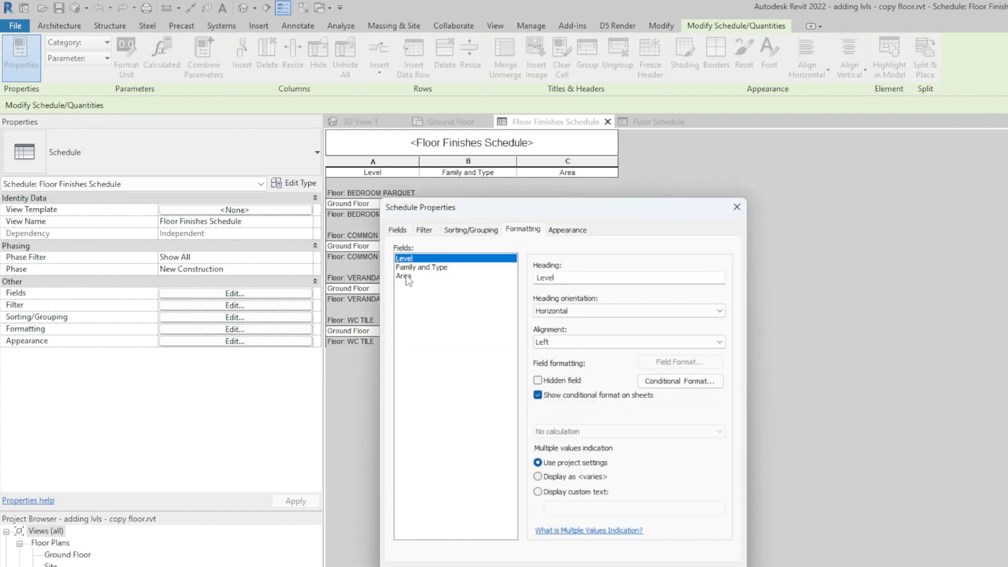
pyautogui.click(407, 276)
pyautogui.click(580, 432)
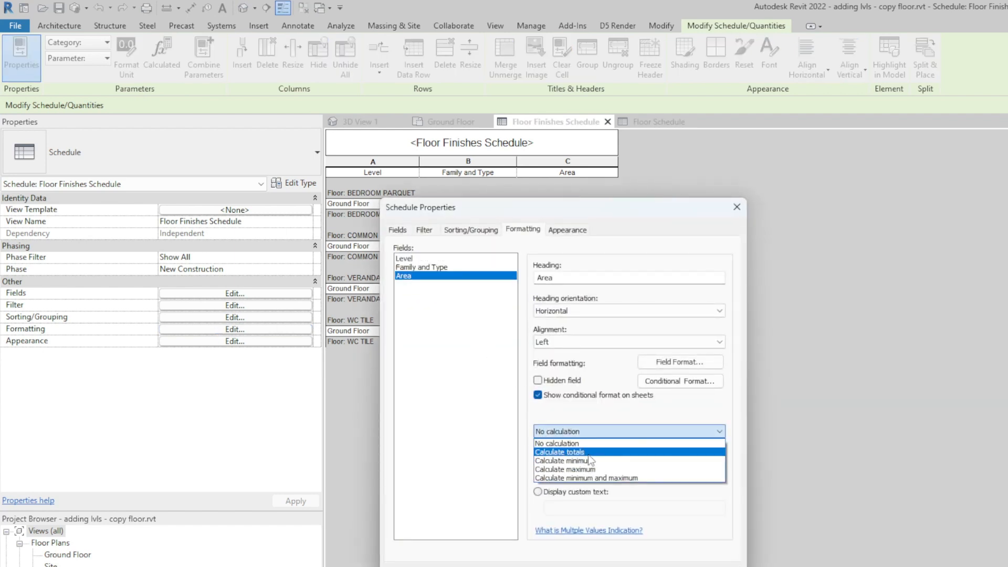
pyautogui.click(591, 453)
pyautogui.click(591, 566)
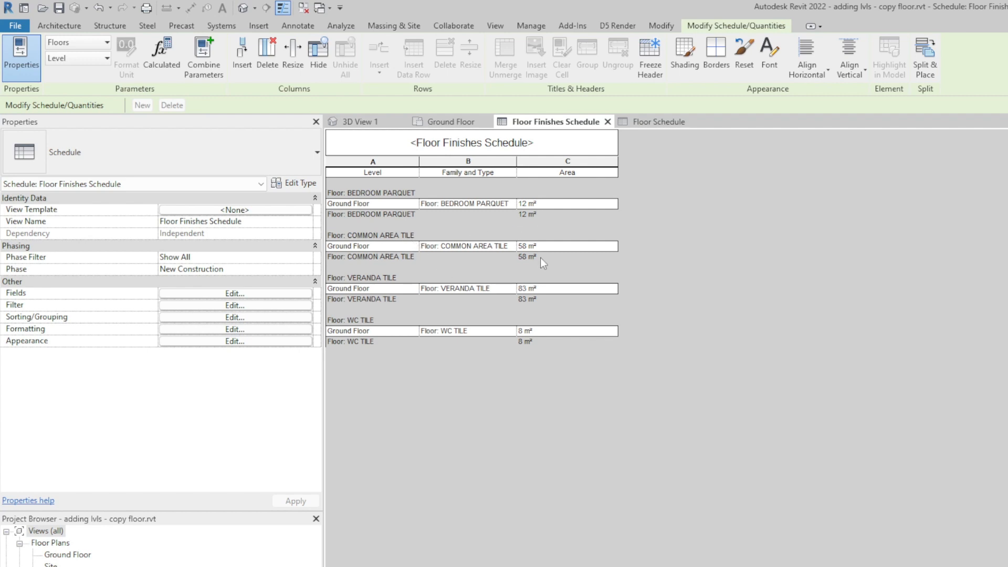
# Step: Enable grand totals for the Floor Finishes Schedule, displayed as Totals only
pyautogui.click(217, 330)
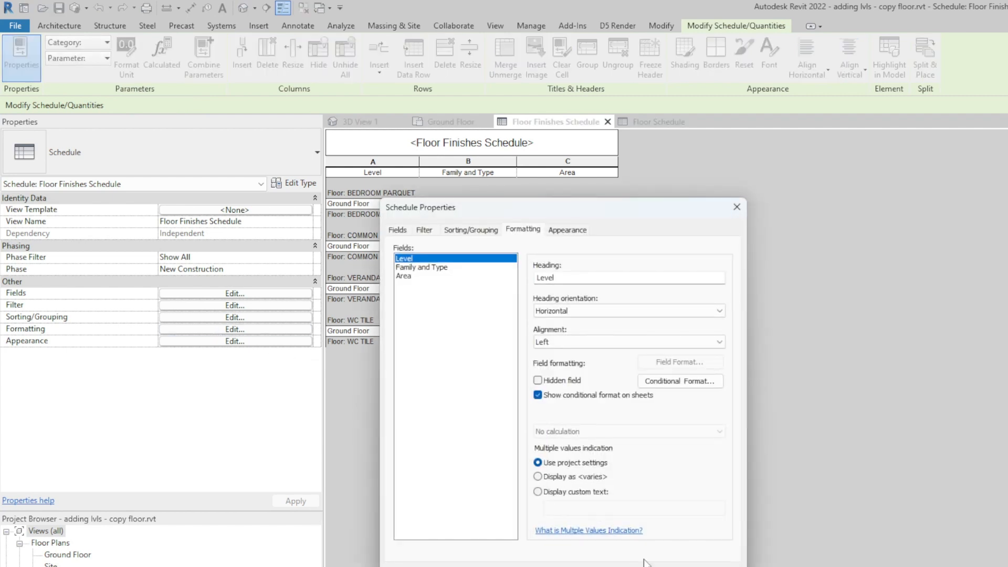
pyautogui.press('Escape')
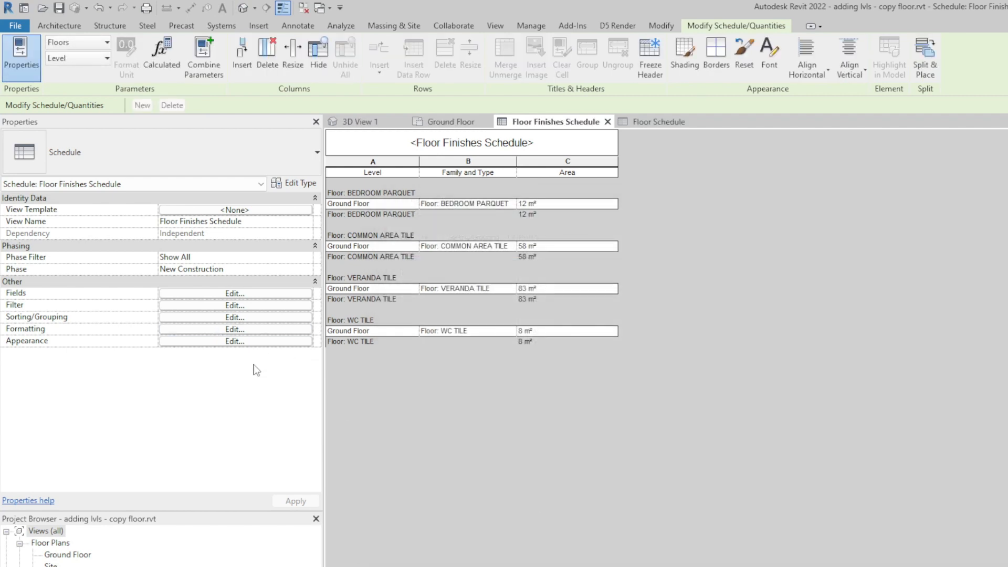
pyautogui.click(216, 317)
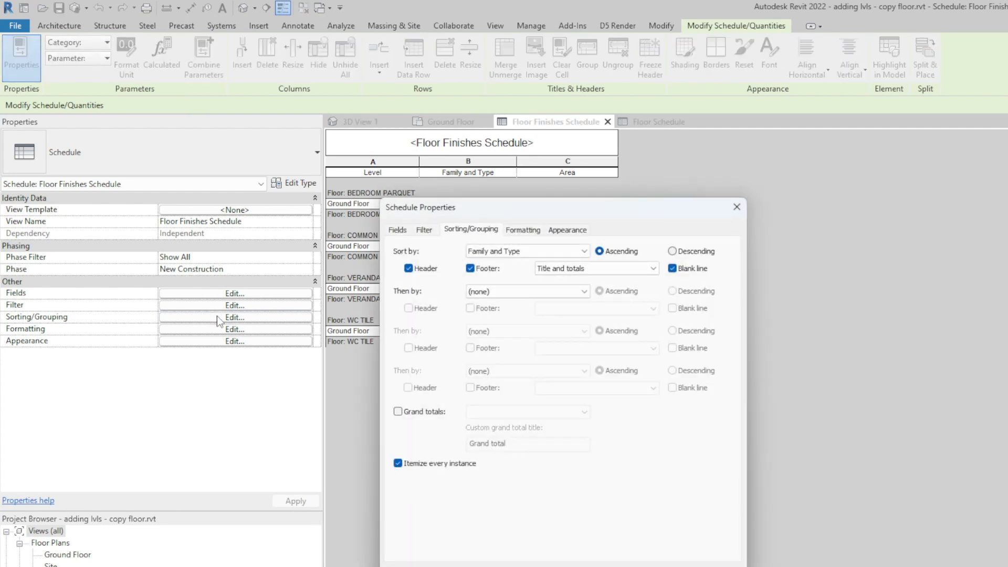
pyautogui.click(398, 411)
pyautogui.click(520, 412)
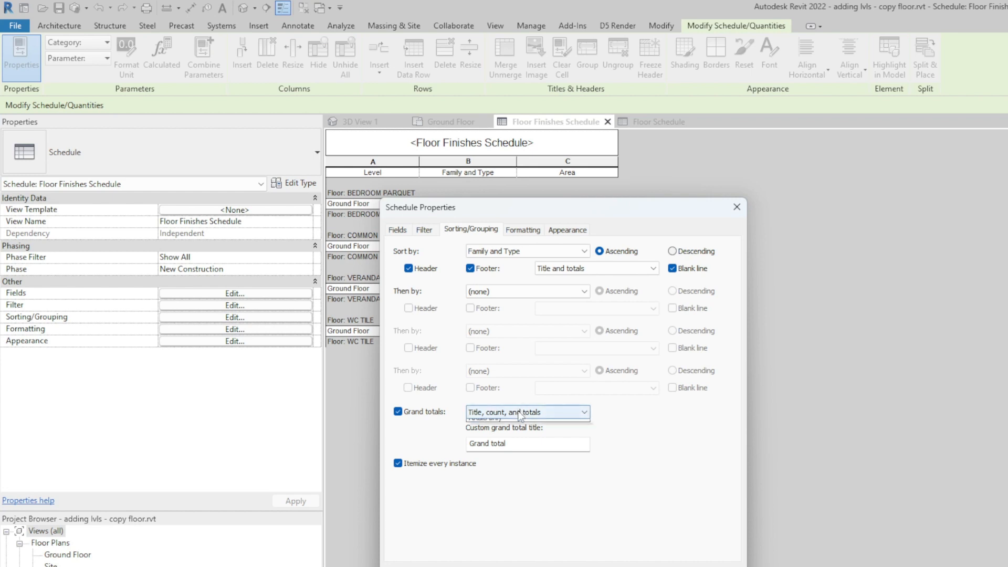
pyautogui.click(511, 450)
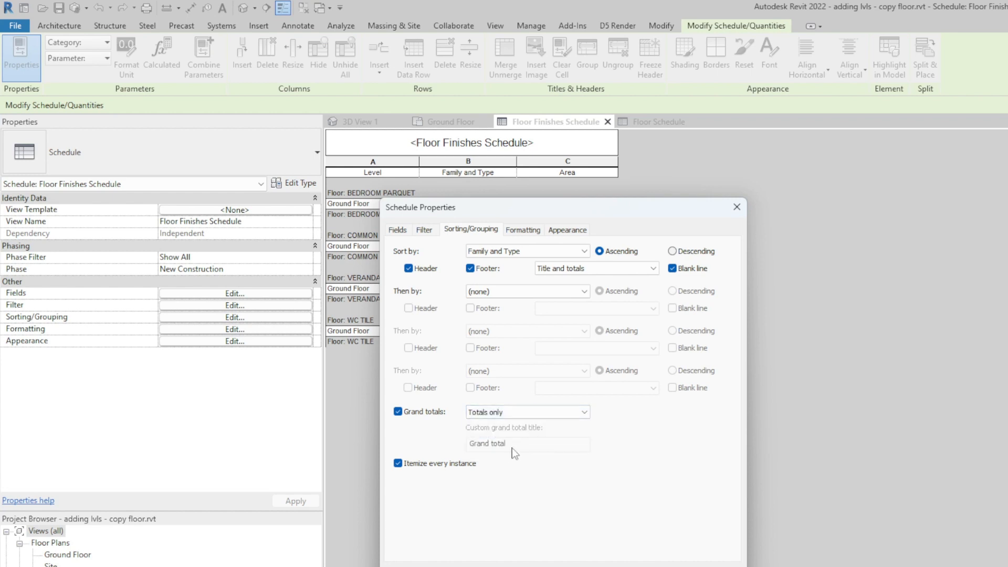
pyautogui.click(608, 566)
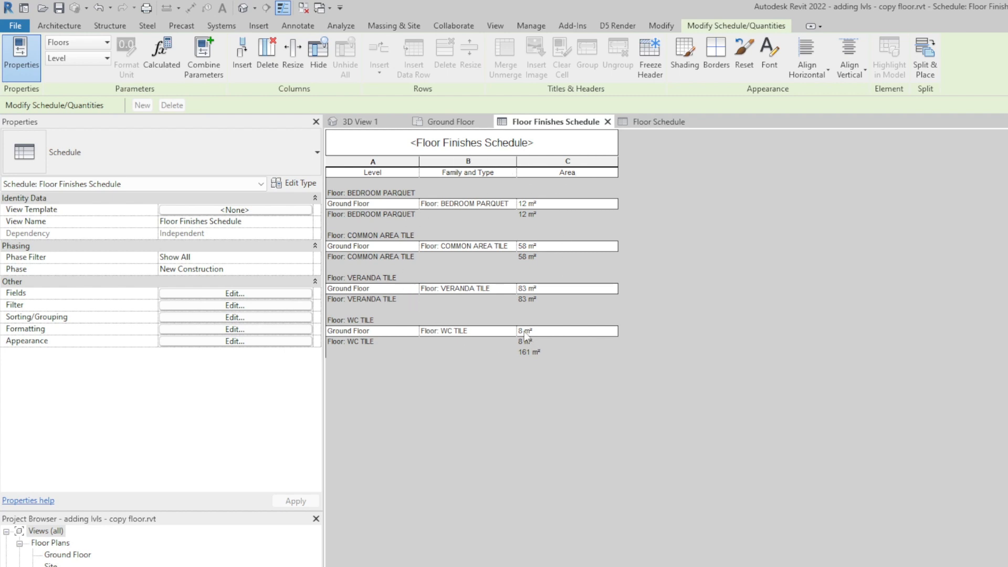
# Step: Export the Floor Finishes Schedule as a comma-delimited CSV file to the Downloads folder, including title, column headers, group headers, footers and blank lines
pyautogui.click(649, 122)
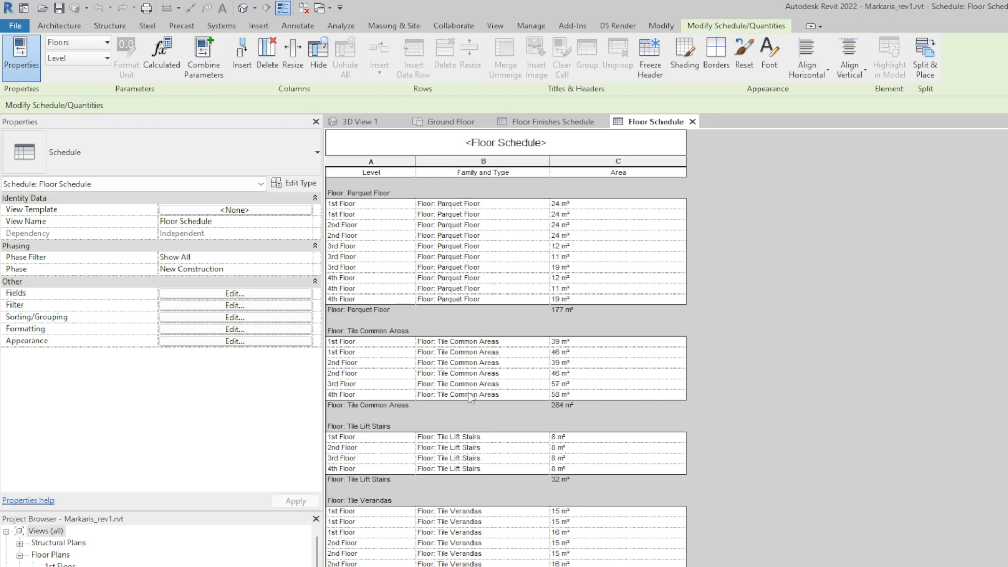
pyautogui.click(524, 124)
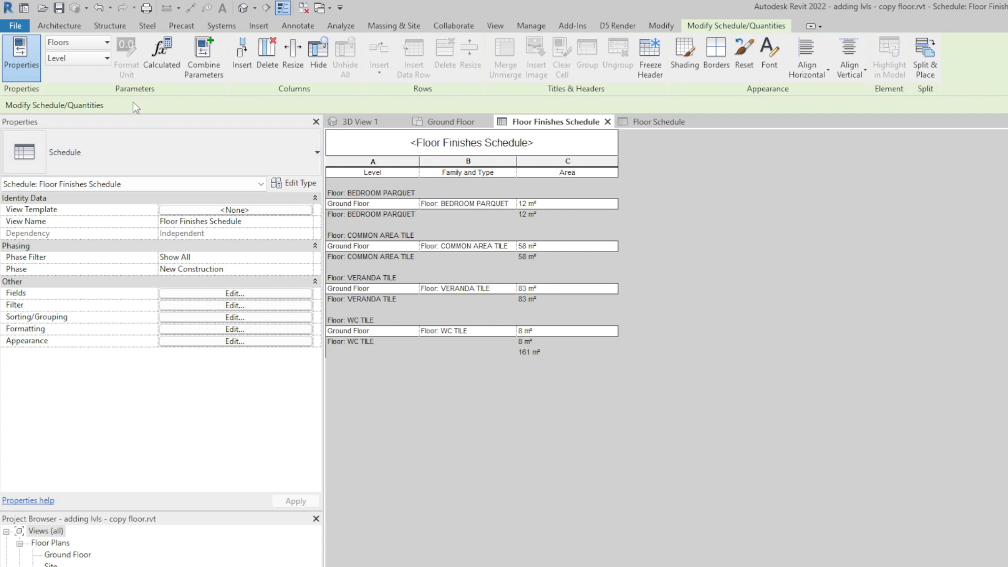
pyautogui.click(13, 27)
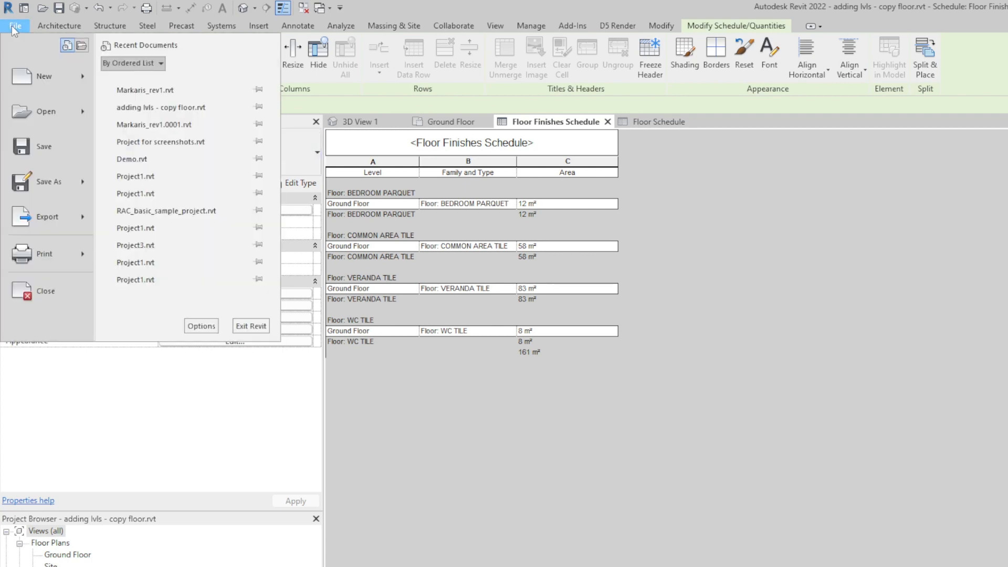
pyautogui.moveTo(62, 219)
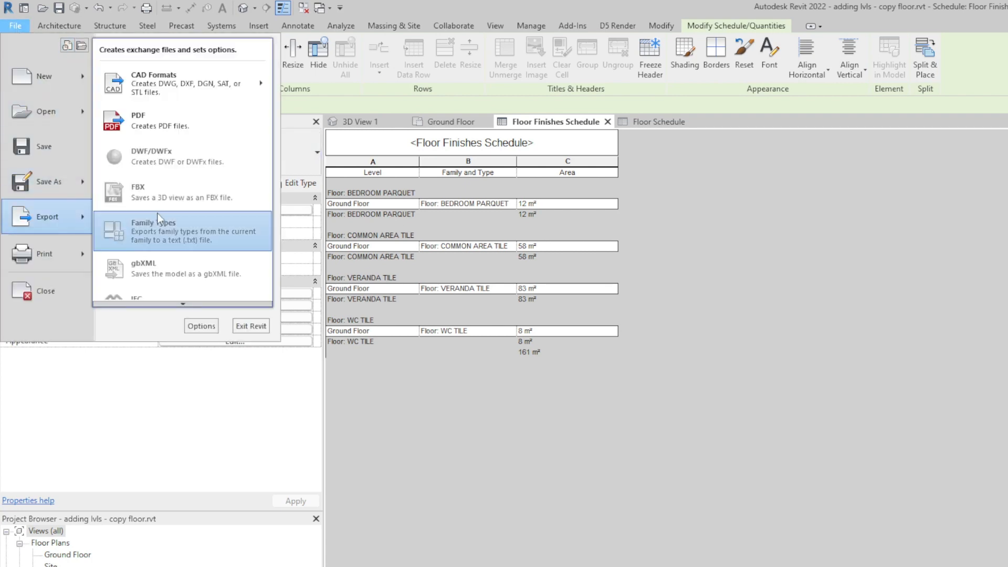
pyautogui.moveTo(177, 303)
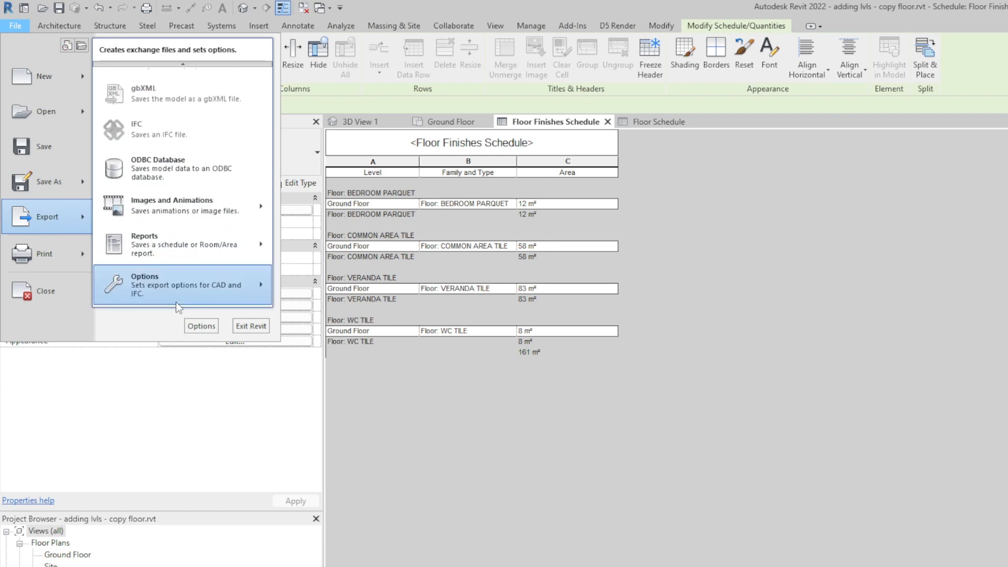
pyautogui.moveTo(180, 252)
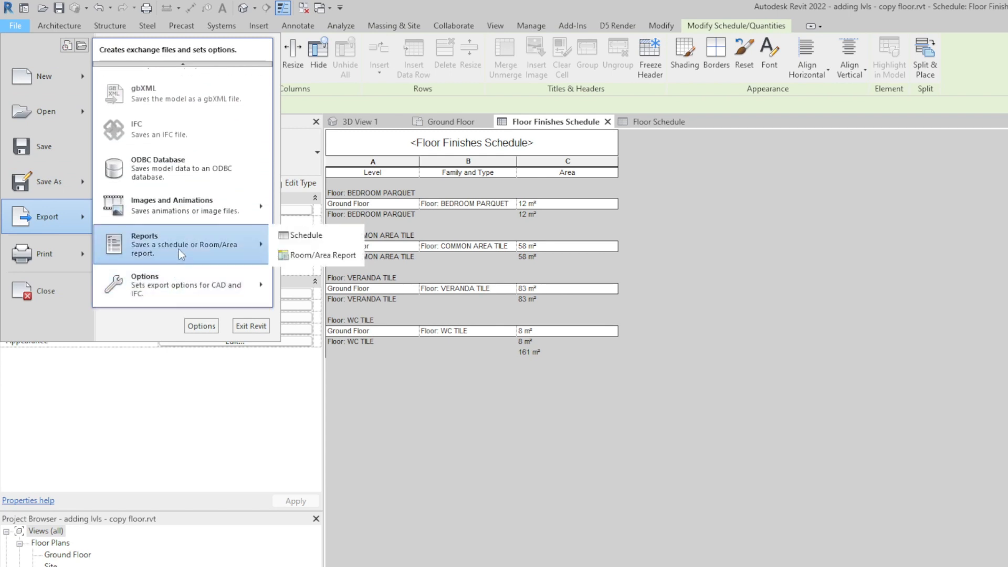
pyautogui.click(320, 237)
pyautogui.click(459, 210)
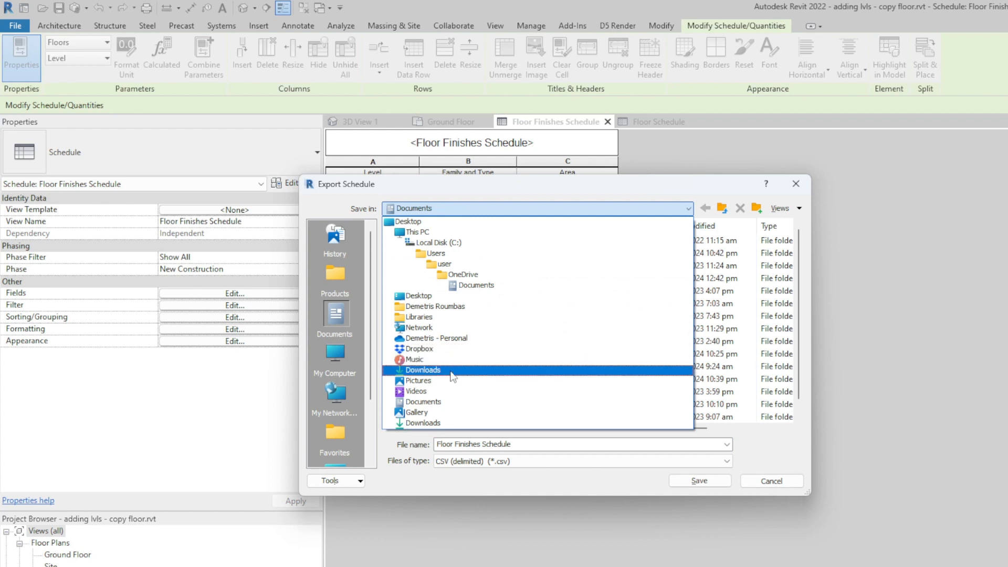
pyautogui.click(422, 370)
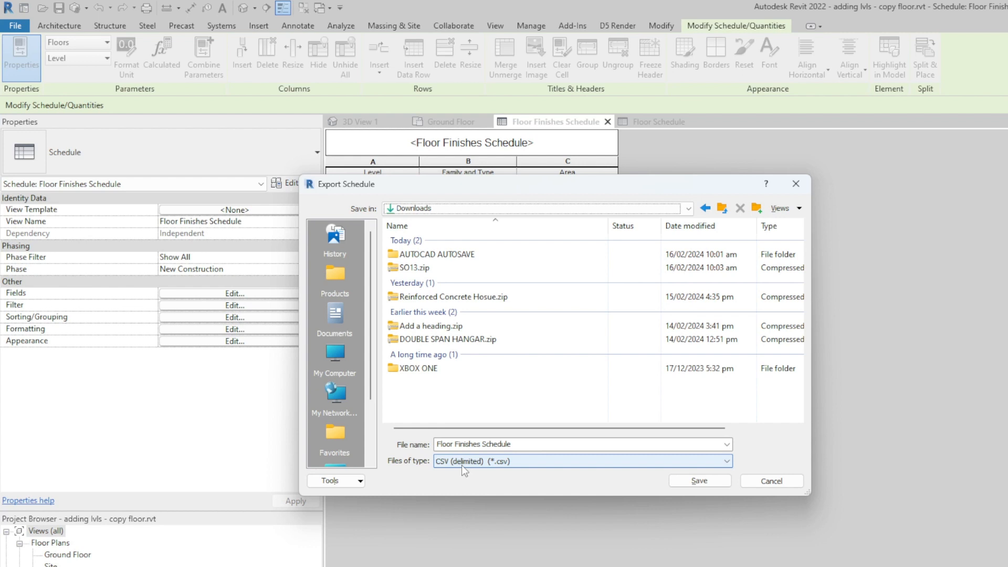
pyautogui.click(687, 482)
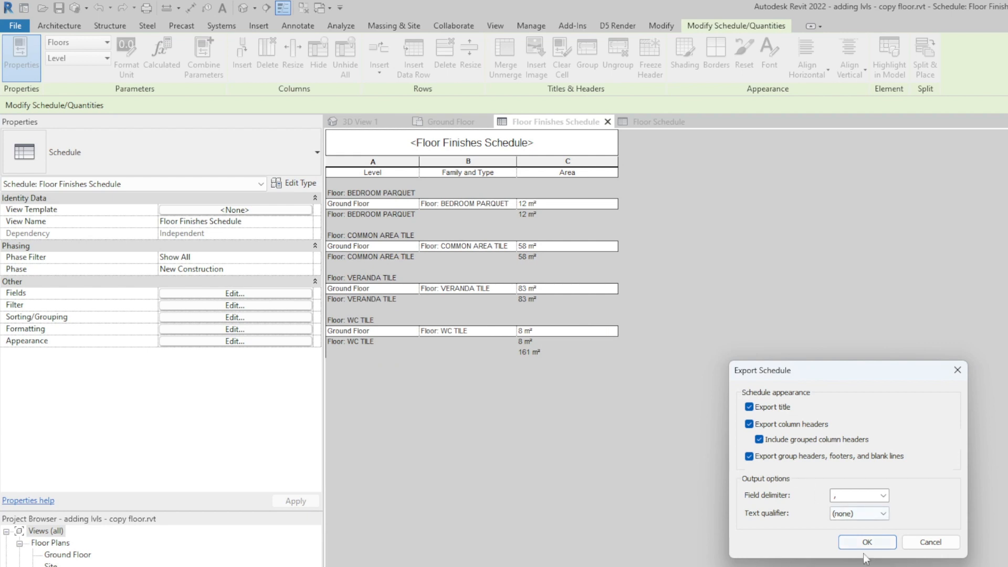
pyautogui.click(866, 542)
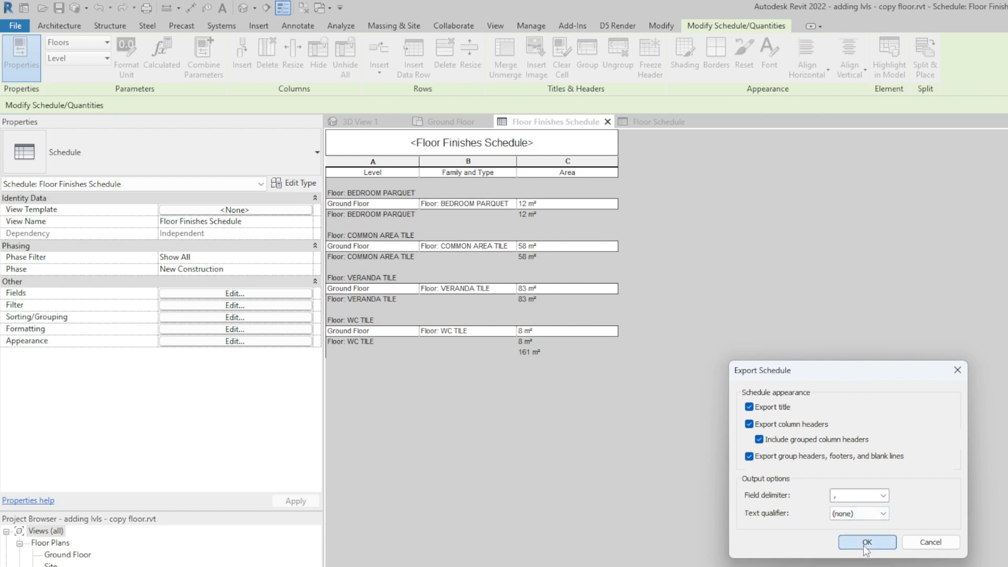
# Step: Switch to Excel and start a blank workbook
pyautogui.press('super')
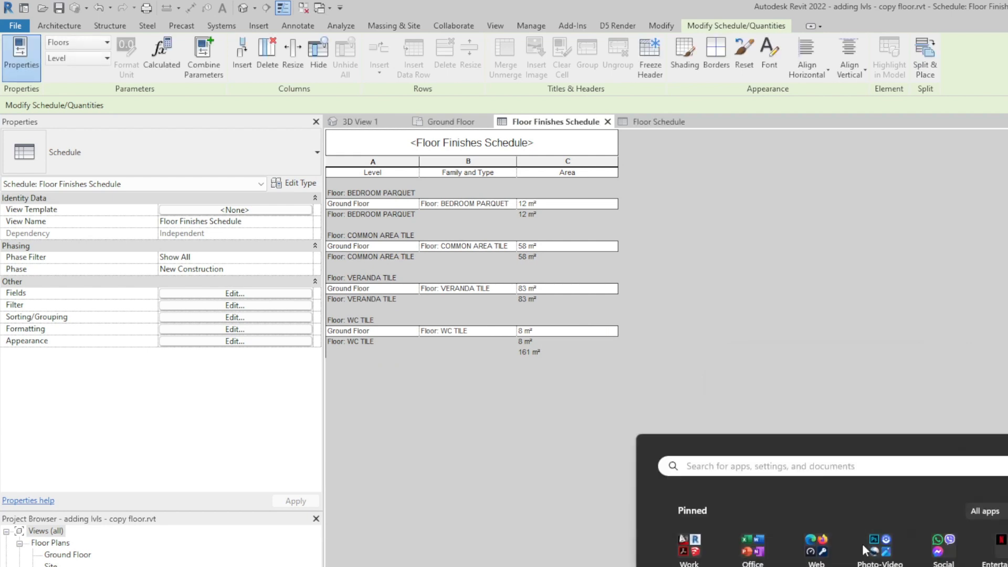
pyautogui.click(756, 549)
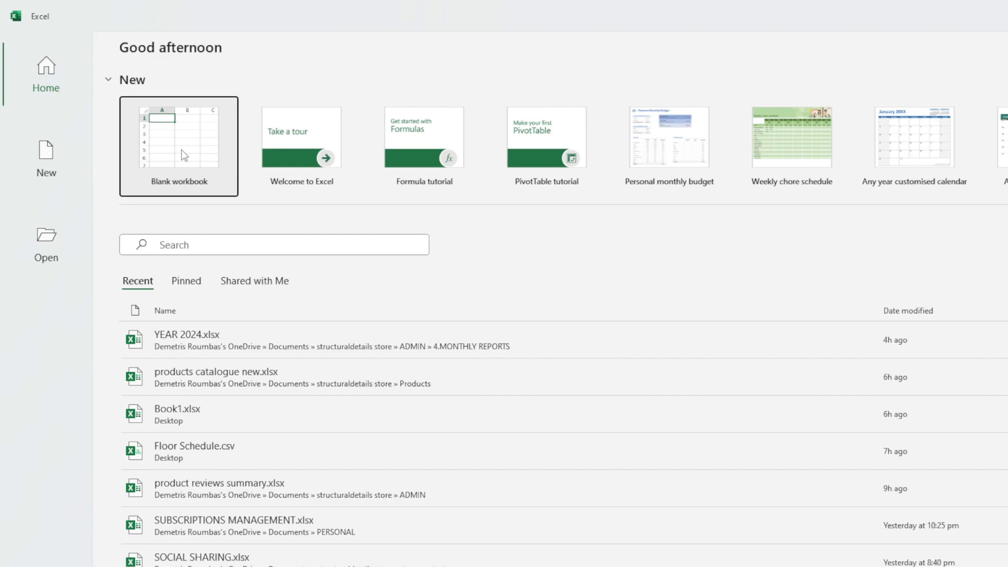
pyautogui.click(181, 150)
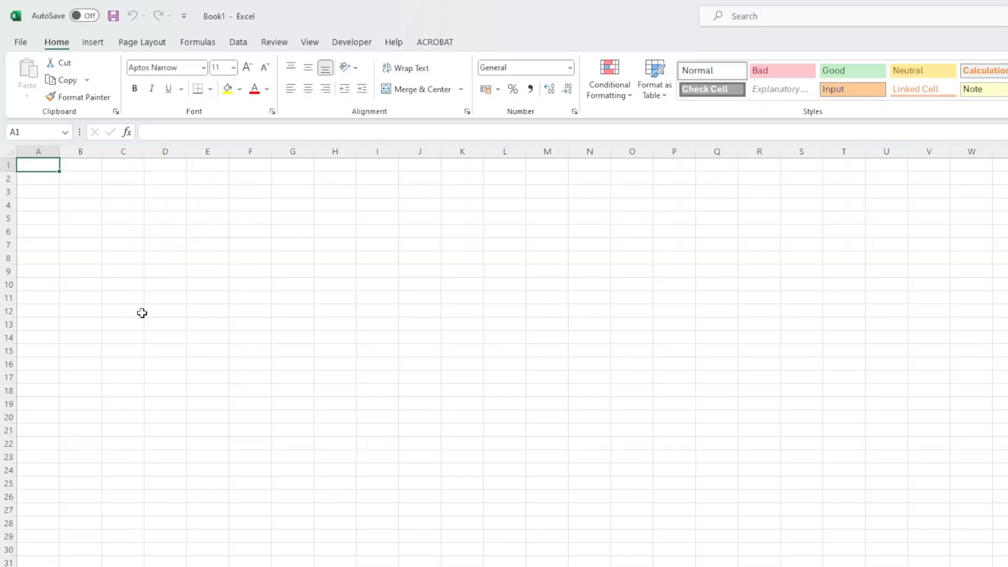
# Step: Import Floor Finishes Schedule.csv from the Downloads folder as a comma-delimited table and close the Queries & Connections pane
pyautogui.click(238, 44)
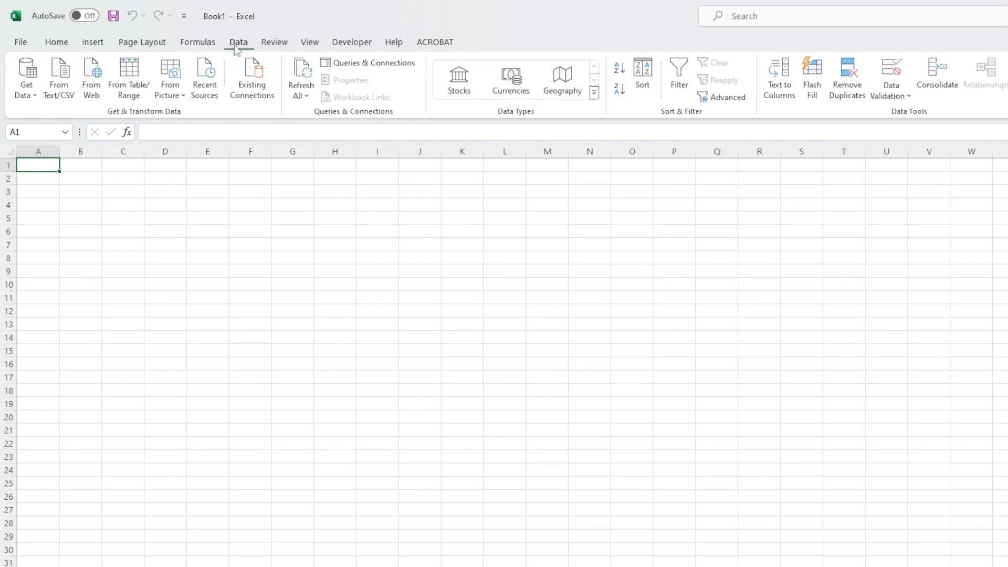
pyautogui.click(60, 92)
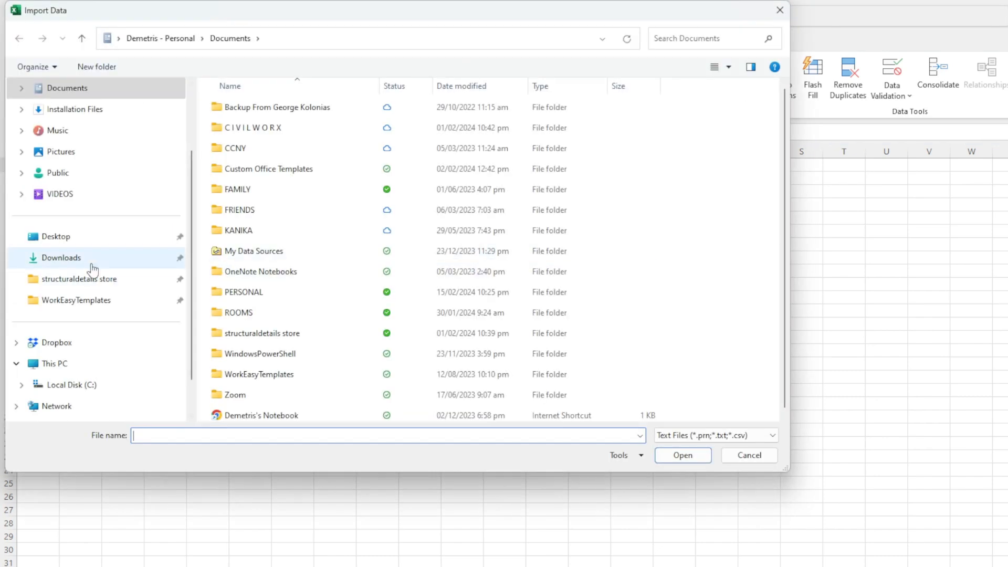
pyautogui.click(91, 266)
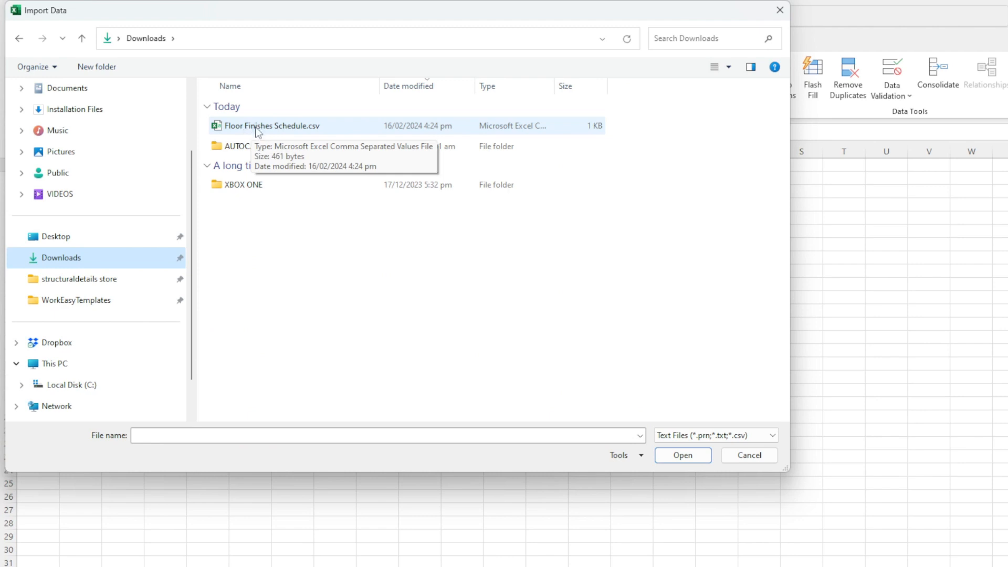
pyautogui.doubleClick(256, 126)
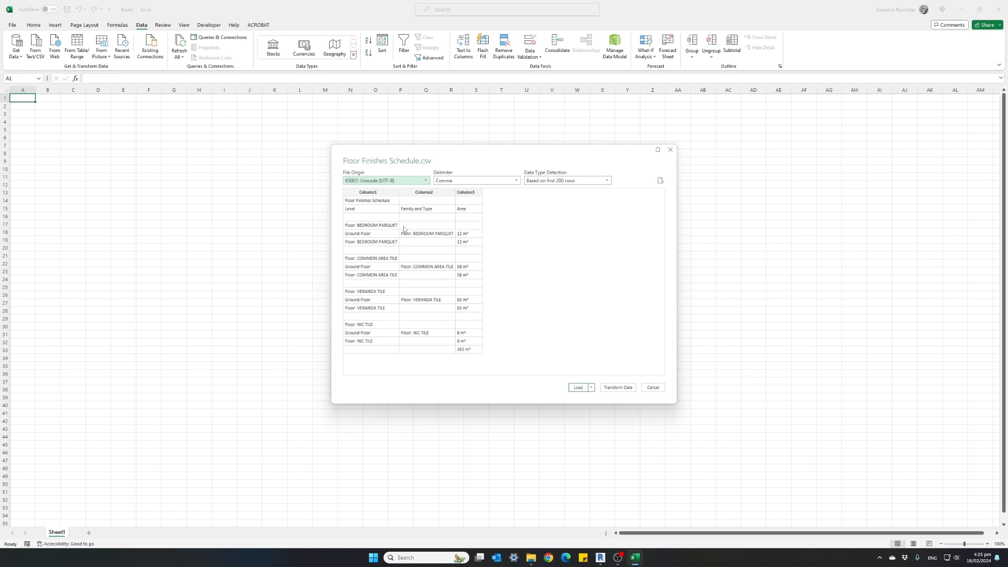
pyautogui.click(578, 388)
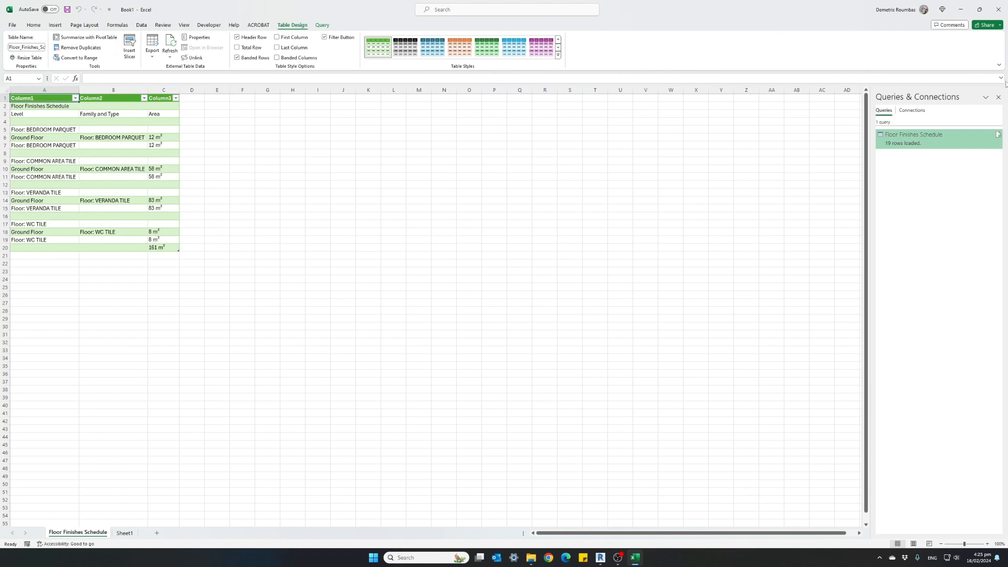
pyautogui.click(998, 97)
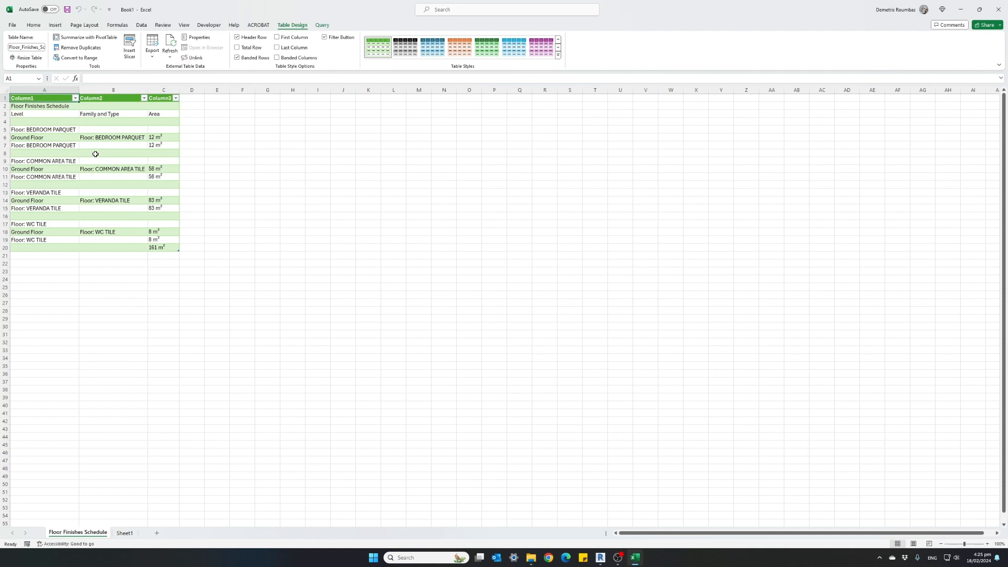
# Step: Switch back to Revit, close the Floor Finishes Schedule and Floor Schedule views, and show 3D View 1
pyautogui.click(601, 557)
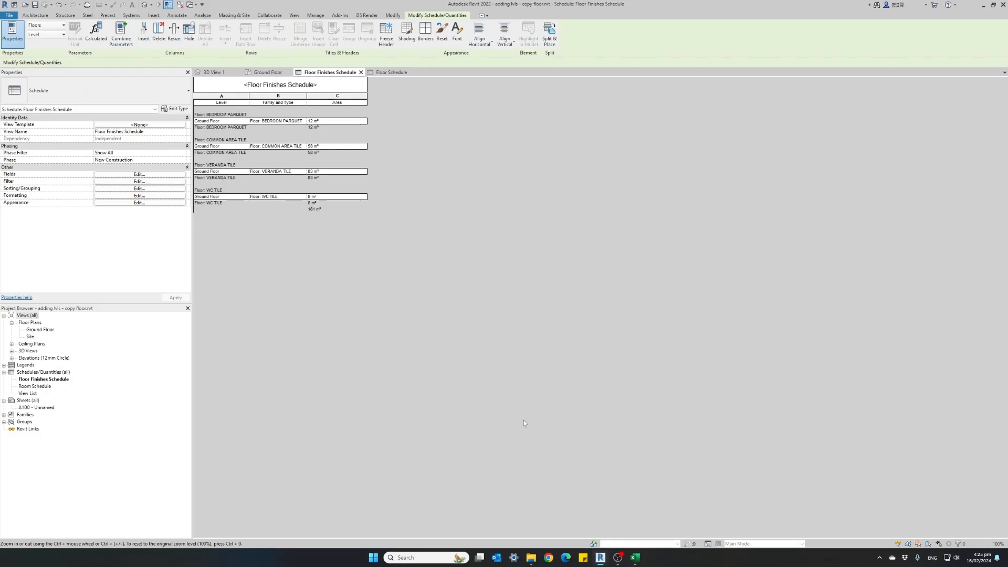
pyautogui.click(361, 72)
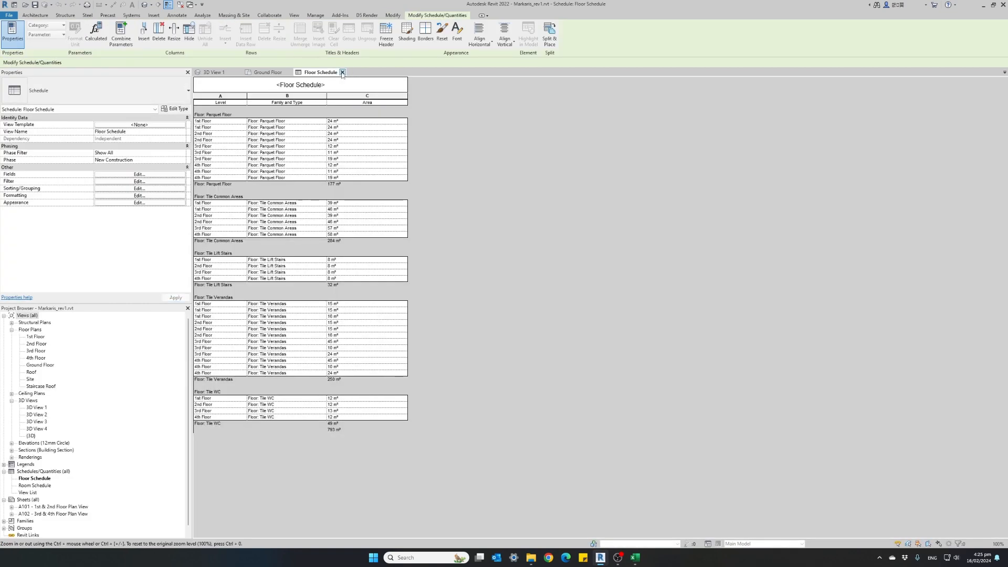
pyautogui.click(342, 72)
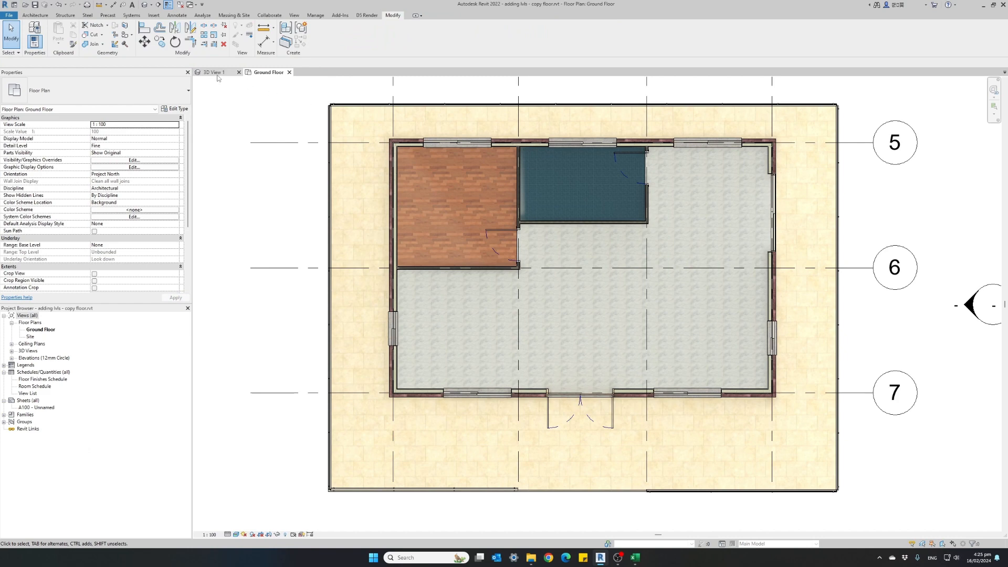
pyautogui.click(215, 72)
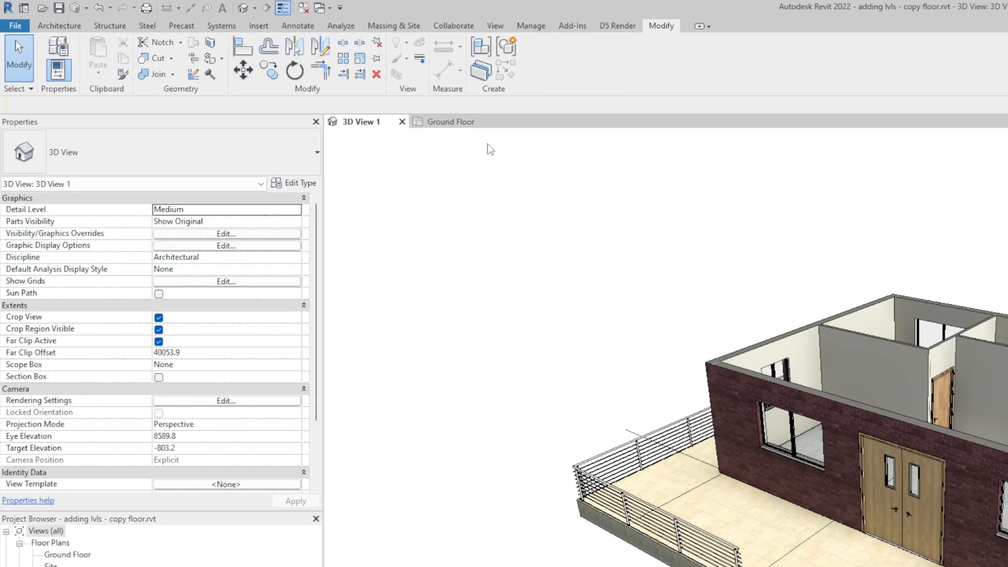
# Step: Create a new schedule of building components for the Windows category, named Window Schedule, in the New Construction phase
pyautogui.click(495, 27)
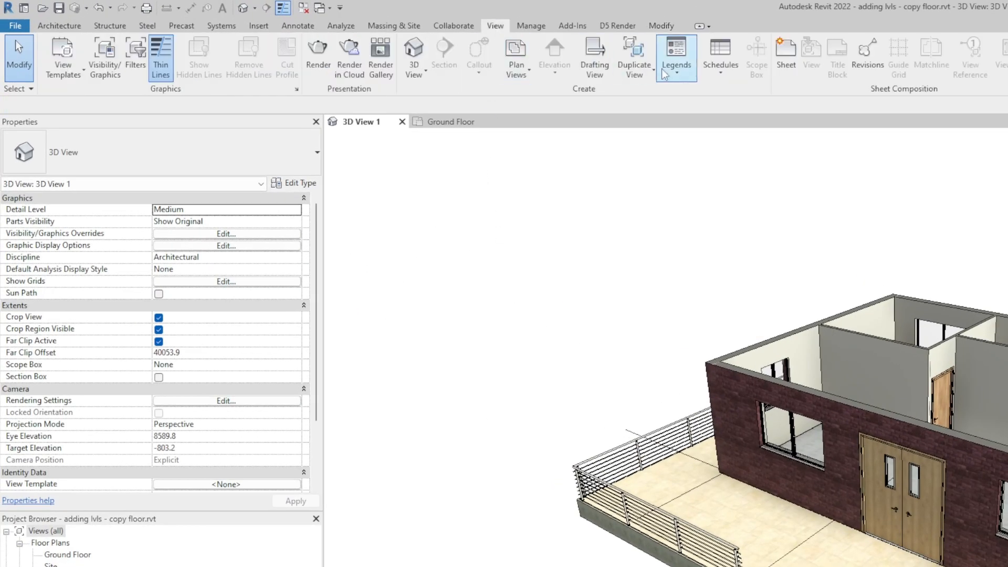
pyautogui.click(716, 60)
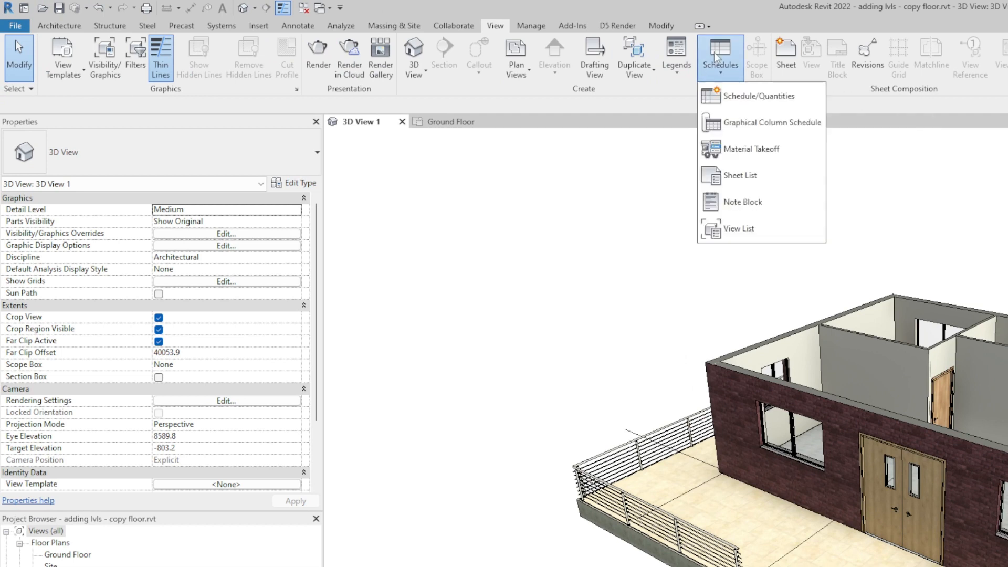
pyautogui.click(728, 98)
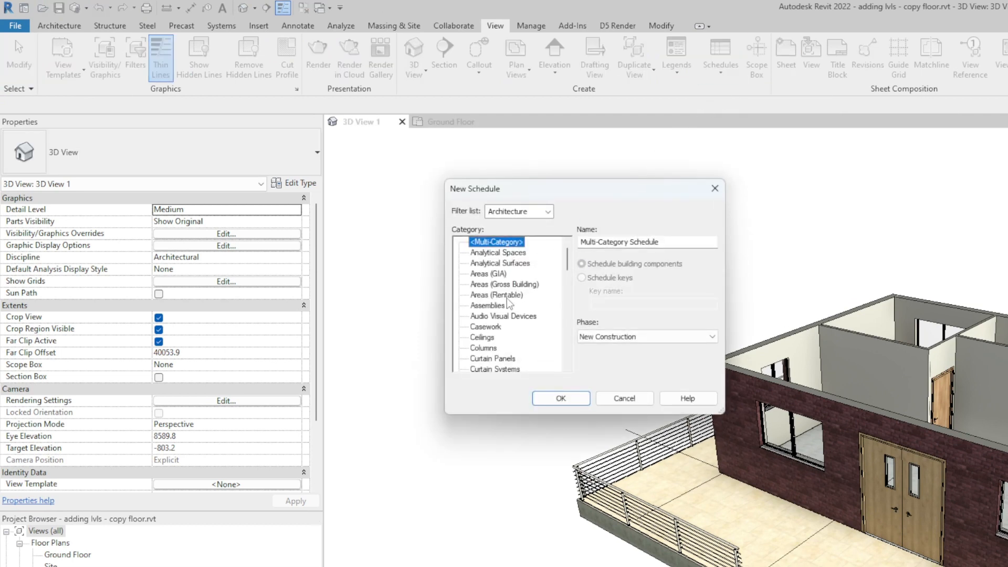
pyautogui.scroll(-1, 508, 303)
pyautogui.scroll(-6, 508, 303)
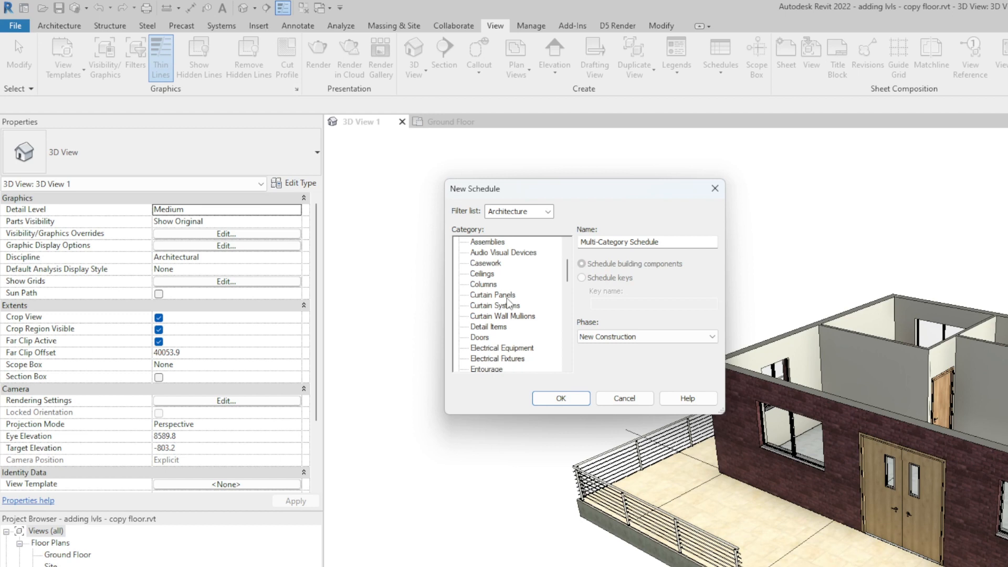
pyautogui.scroll(-10, 508, 304)
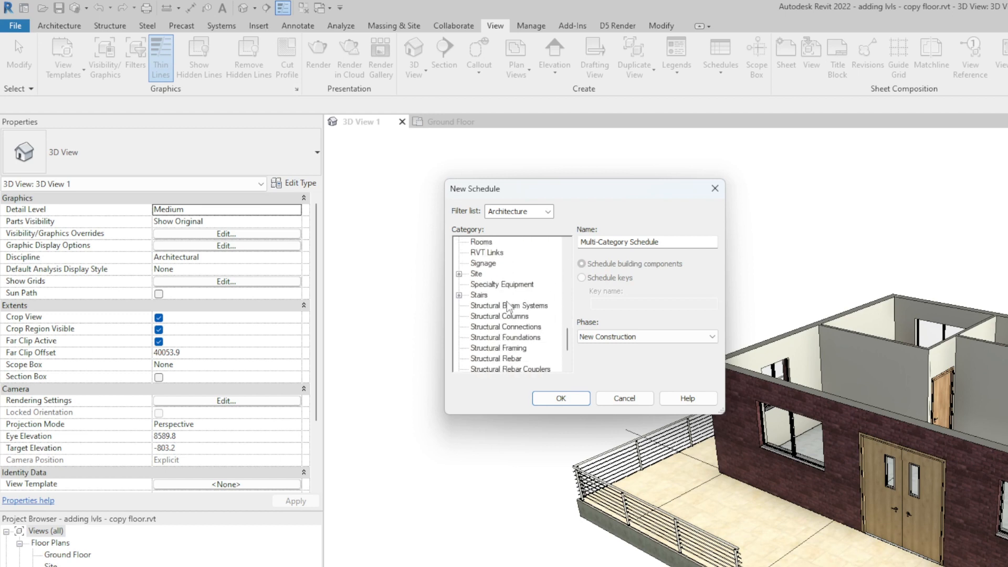
pyautogui.click(486, 369)
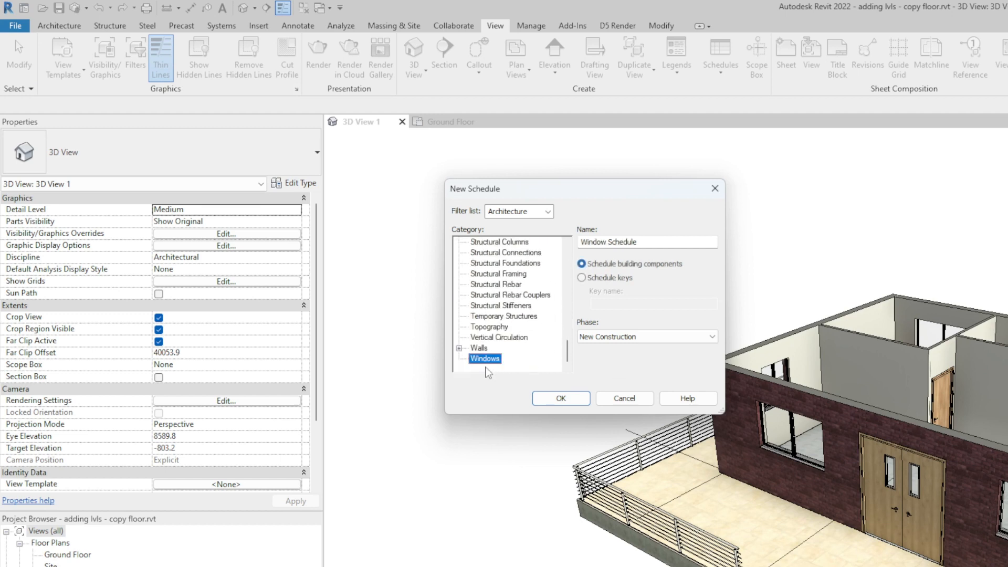
pyautogui.click(552, 400)
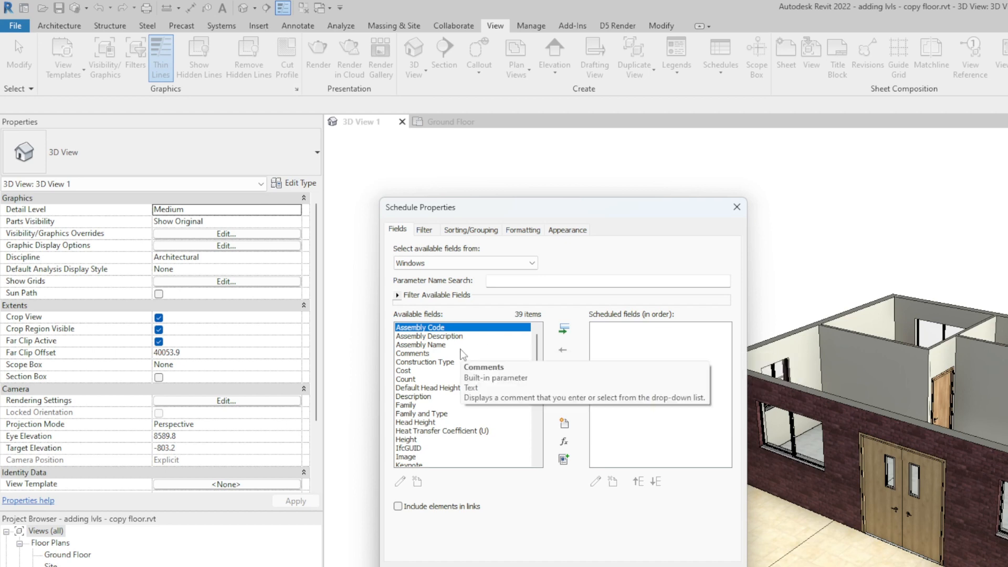
# Step: Add the Family and Type, Height and Width fields to the window schedule
pyautogui.click(435, 414)
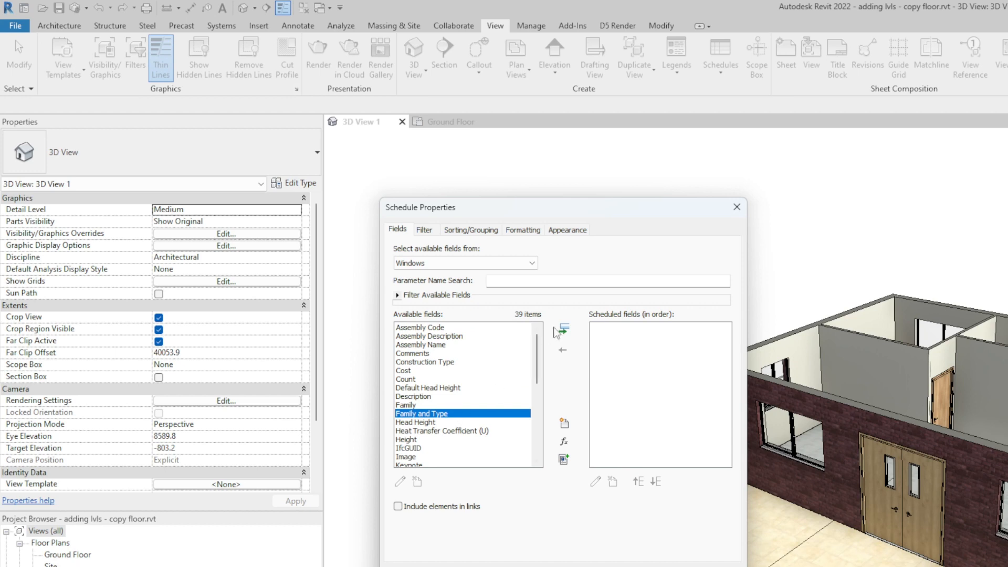
pyautogui.click(562, 331)
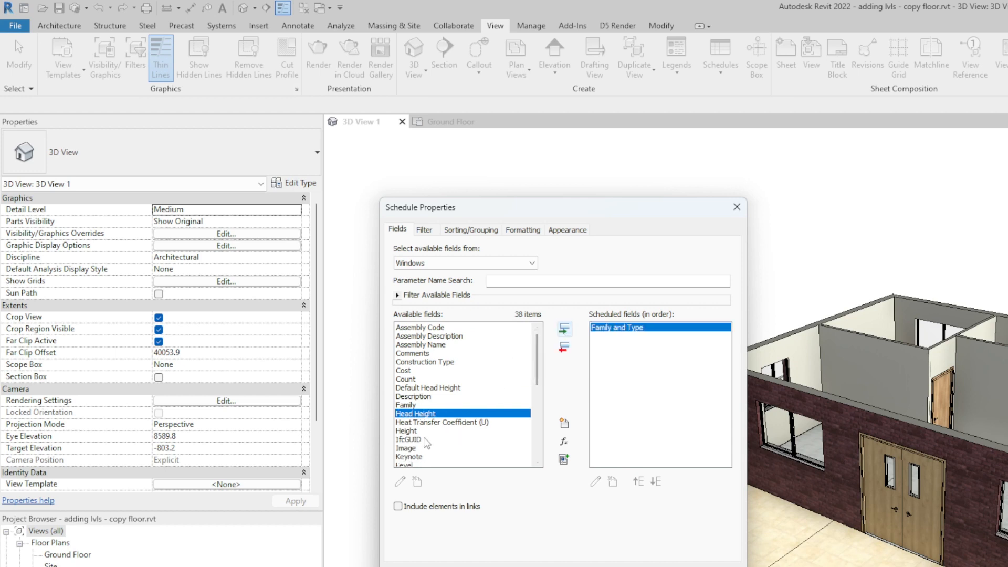
pyautogui.click(408, 431)
pyautogui.click(563, 329)
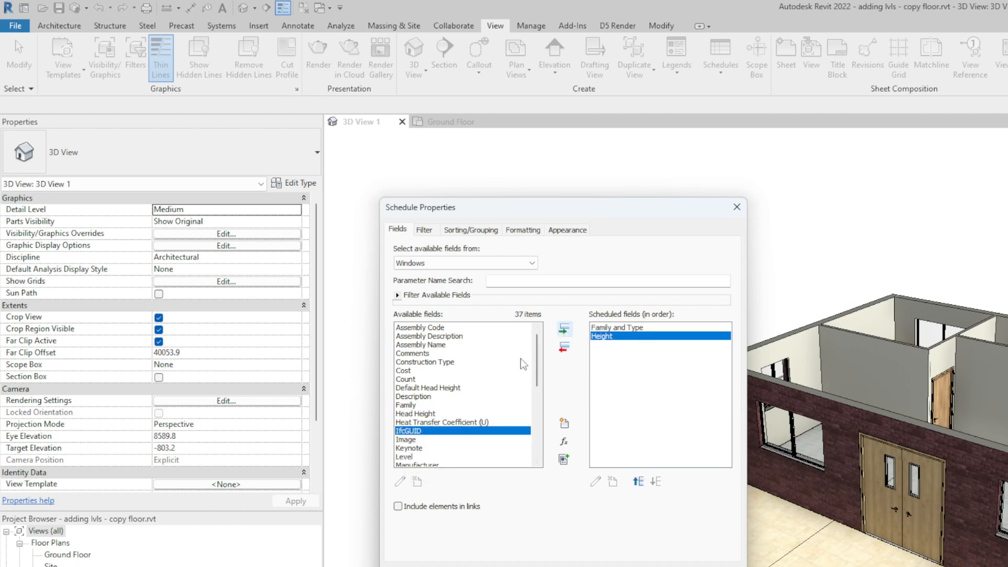
pyautogui.scroll(-2, 441, 430)
pyautogui.scroll(-6, 440, 429)
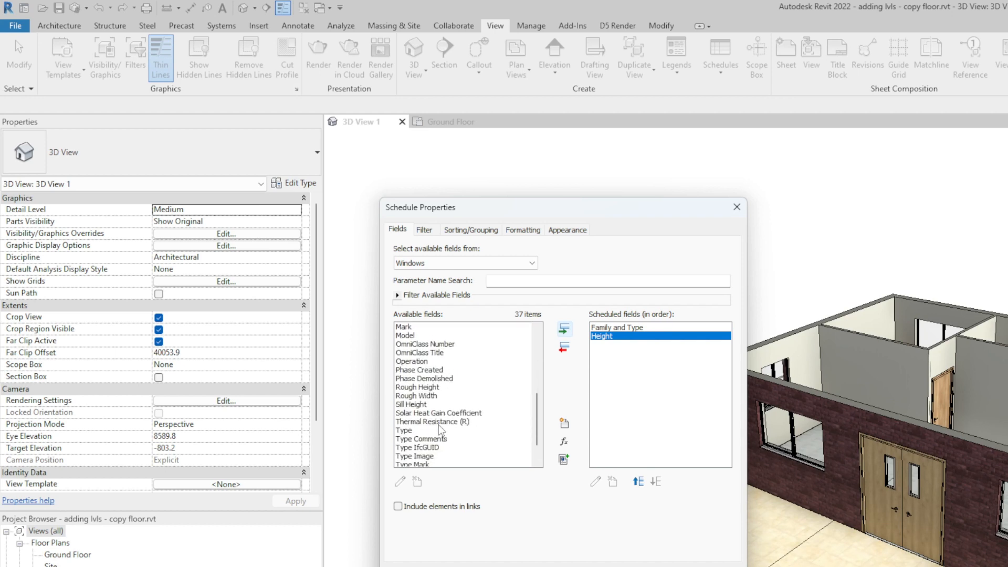
pyautogui.click(413, 457)
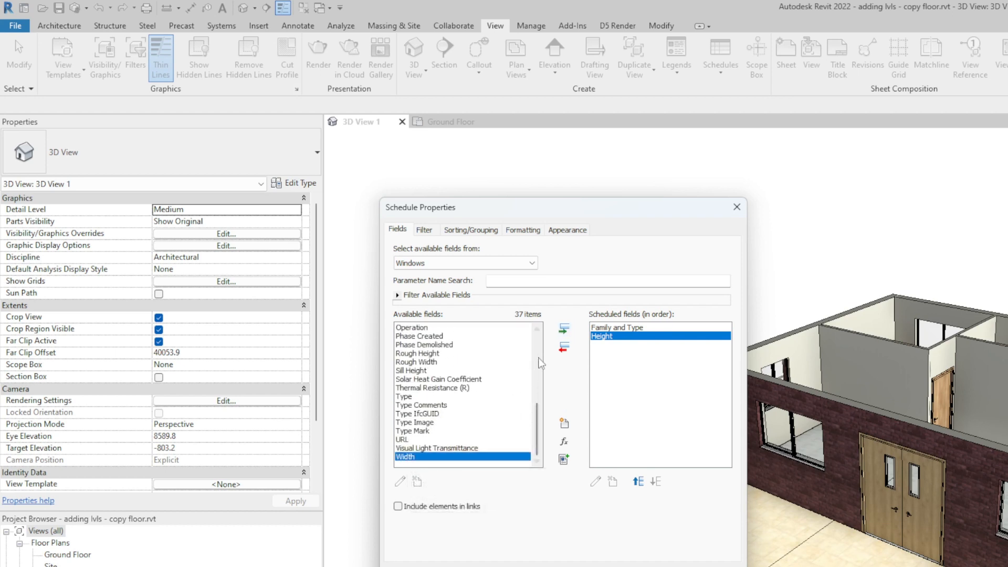
pyautogui.click(562, 332)
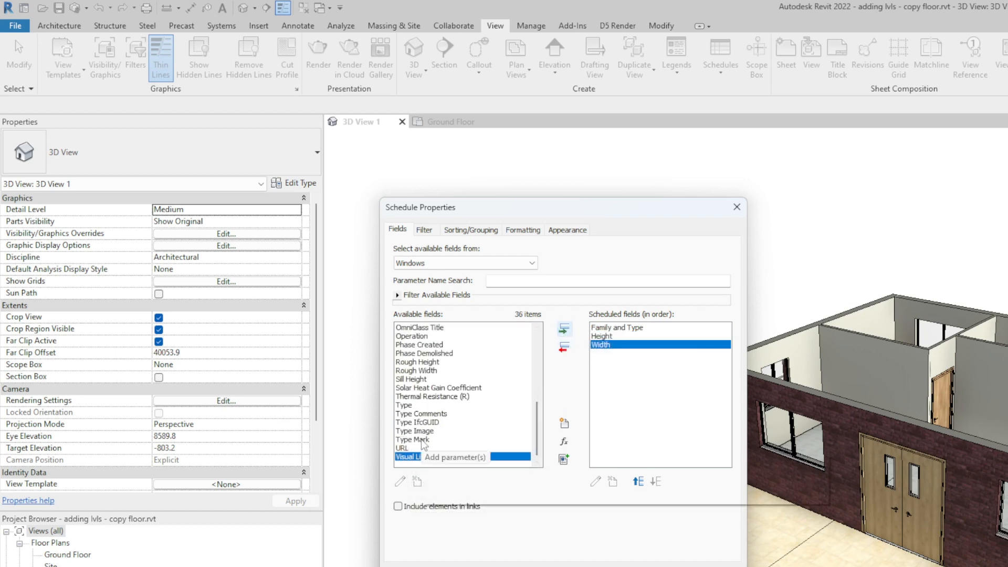
# Step: Add the Mark and Level fields to the scheduled fields
pyautogui.scroll(3, 429, 403)
pyautogui.click(405, 379)
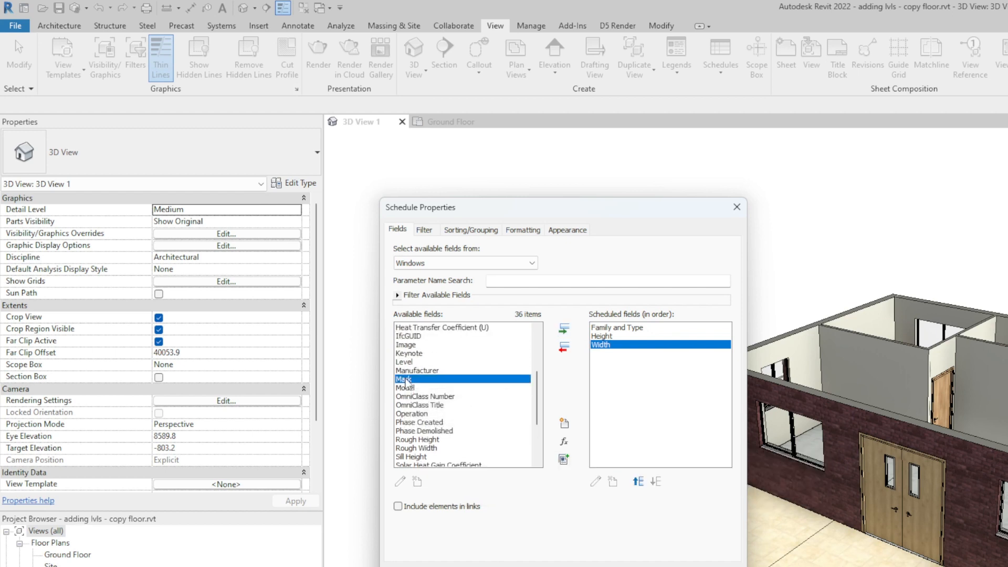
pyautogui.click(563, 330)
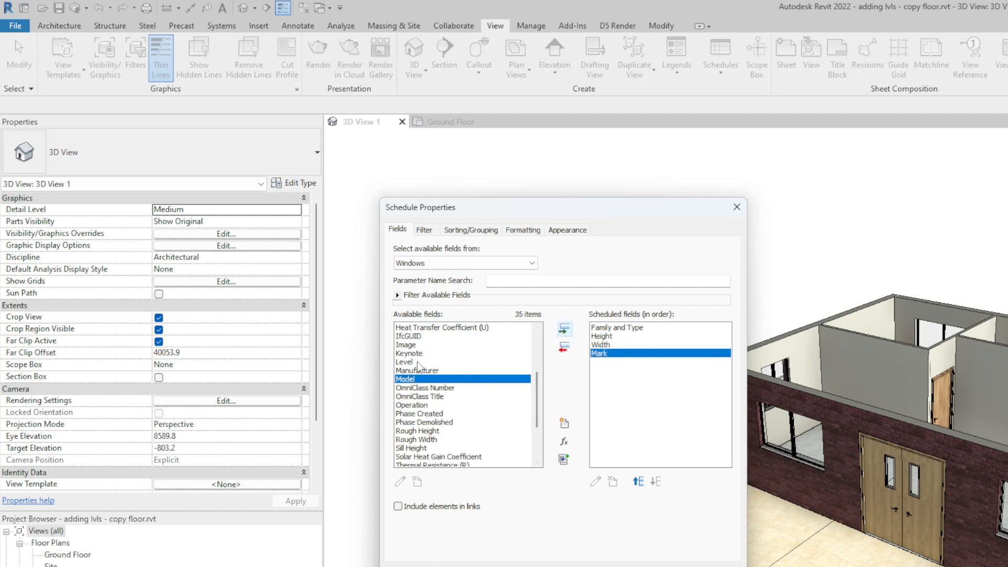
pyautogui.click(418, 362)
pyautogui.click(564, 331)
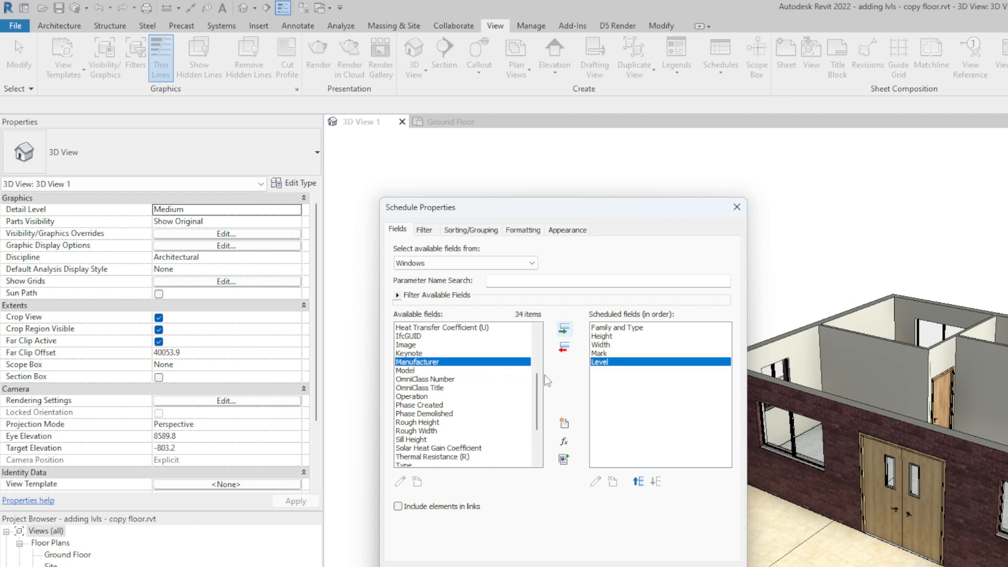
# Step: Reorder the scheduled fields to Level, Family and Type, Mark, Width, Height and create the schedule
pyautogui.click(638, 482)
pyautogui.click(637, 482)
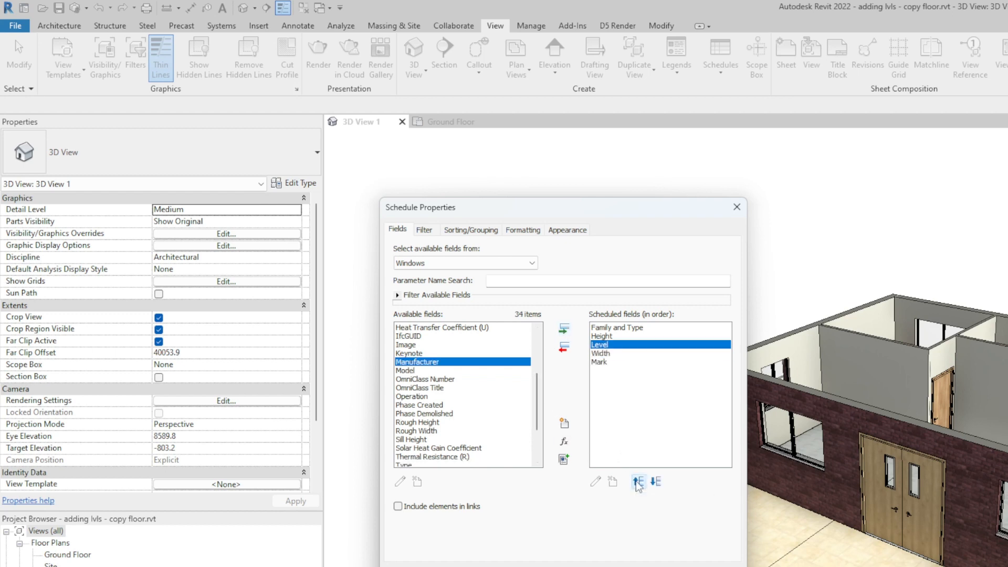
pyautogui.click(637, 482)
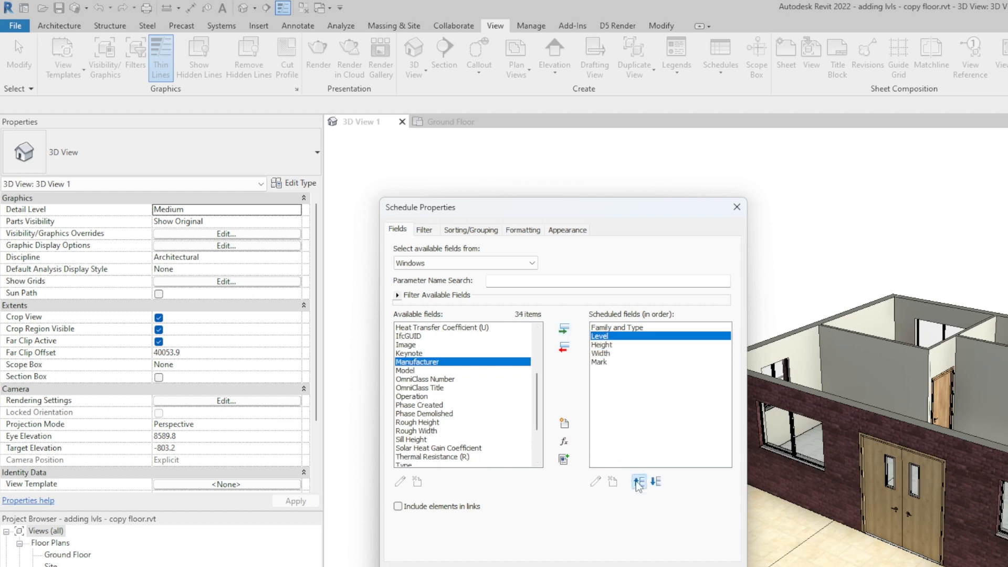
pyautogui.click(638, 482)
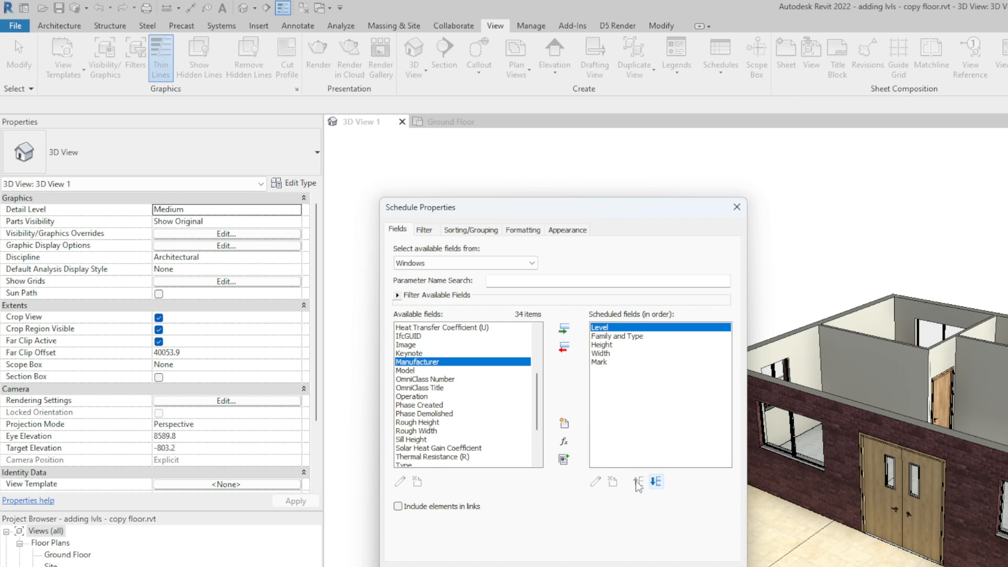
pyautogui.click(604, 355)
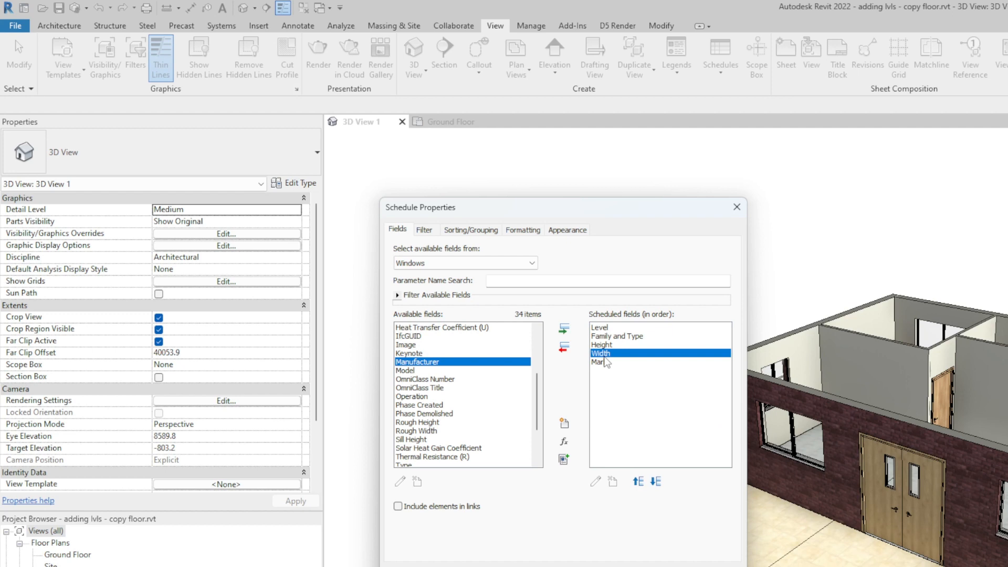
pyautogui.click(637, 482)
pyautogui.click(600, 362)
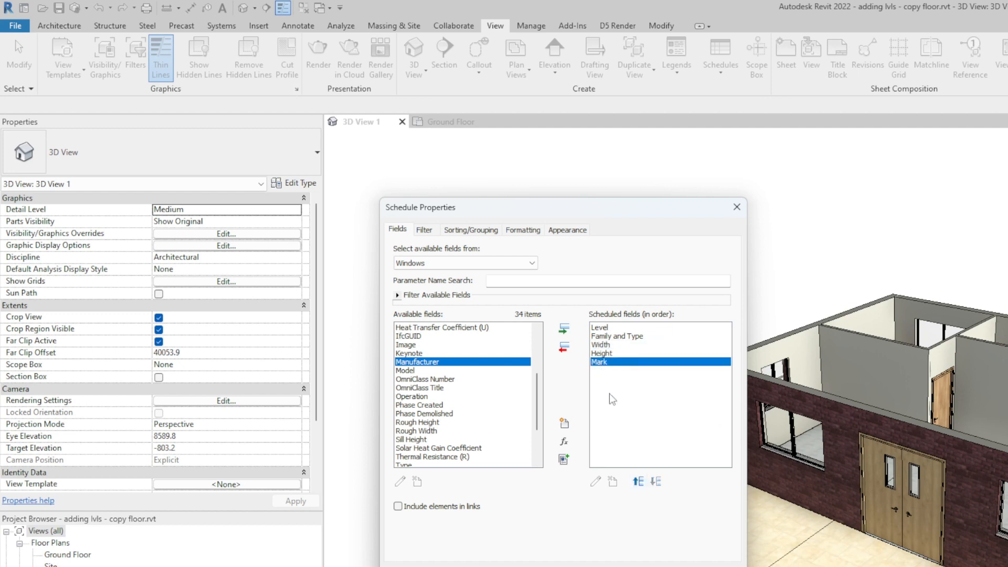
pyautogui.click(637, 482)
pyautogui.click(638, 482)
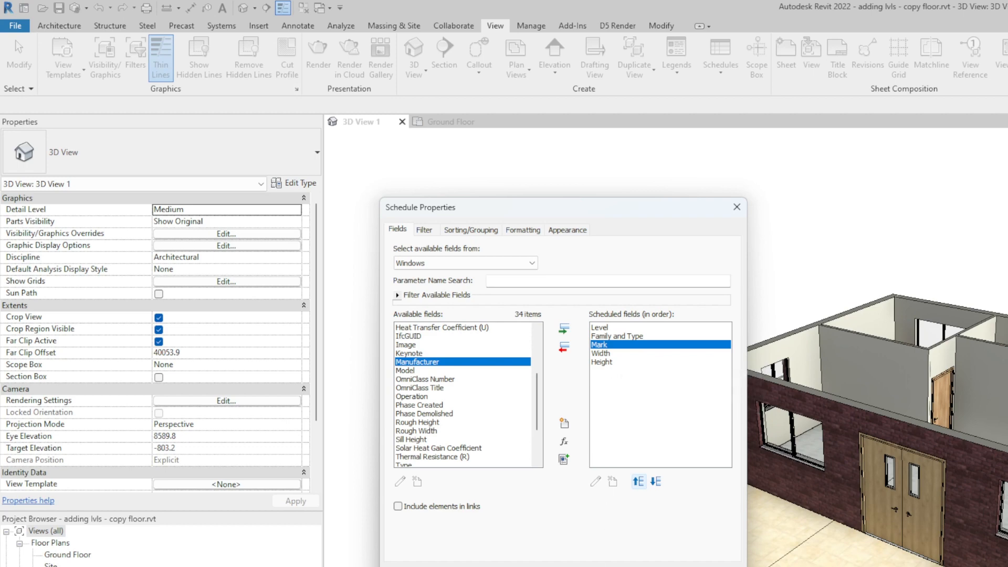
pyautogui.click(614, 566)
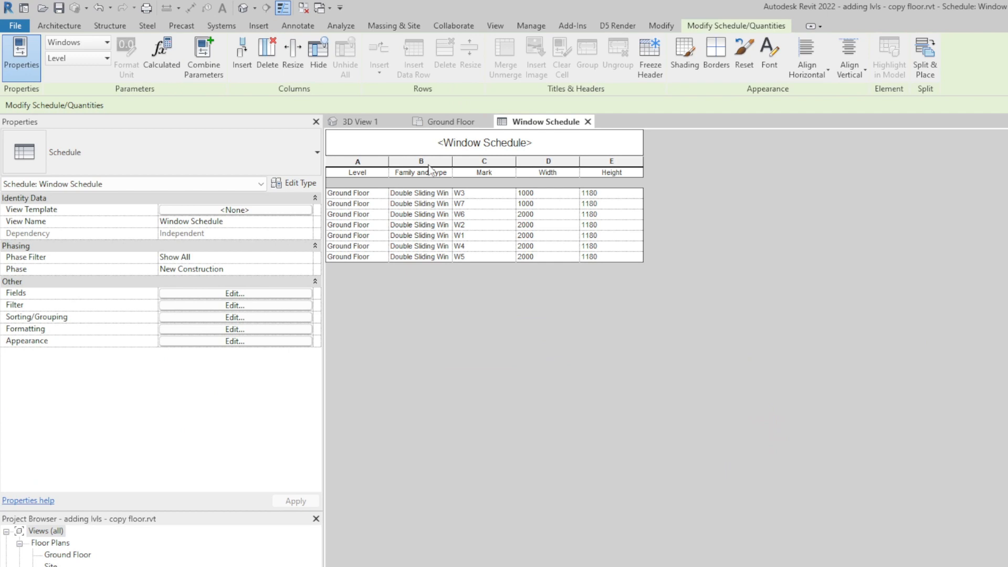
# Step: Widen the Family and Type column to fit its text and center the Mark, Width and Height columns horizontally
pyautogui.moveTo(452, 160); pyautogui.dragTo(587, 169)
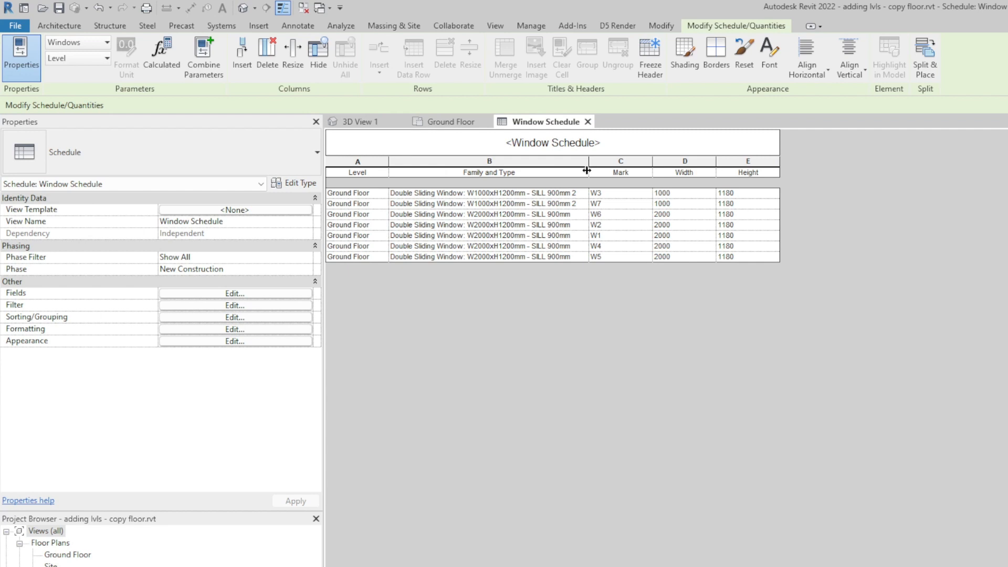
pyautogui.click(628, 162)
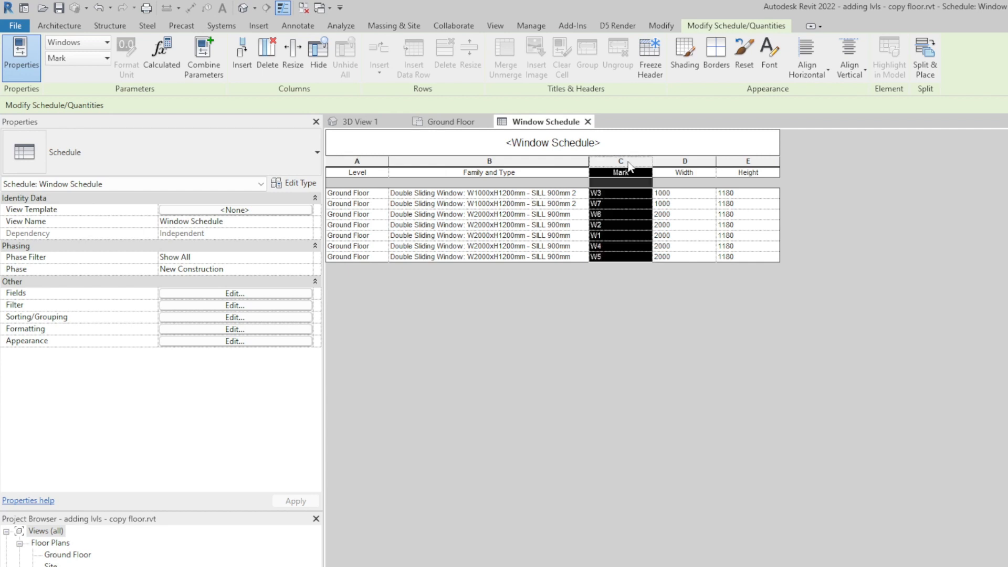
pyautogui.moveTo(629, 167); pyautogui.dragTo(742, 162)
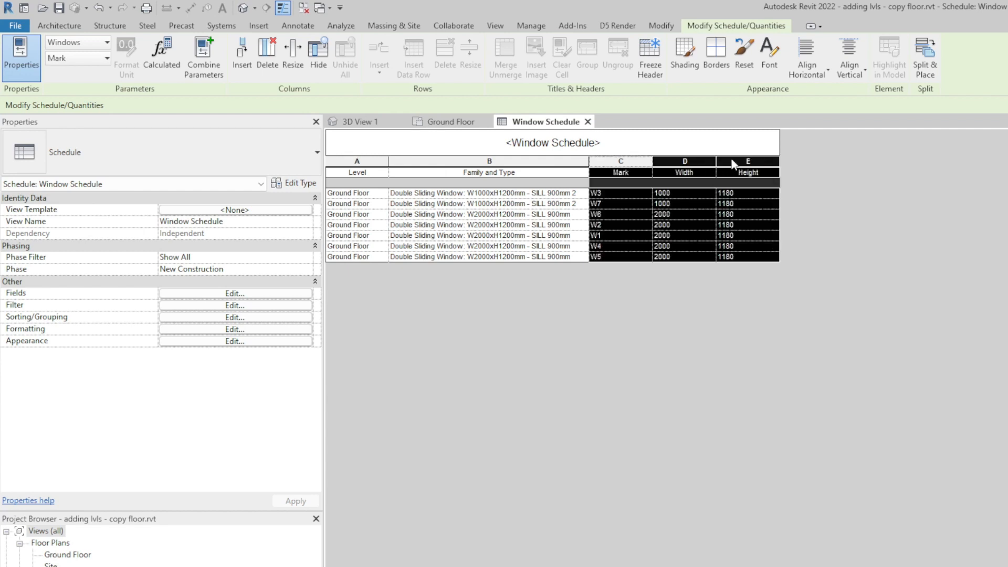
pyautogui.click(815, 66)
pyautogui.click(817, 120)
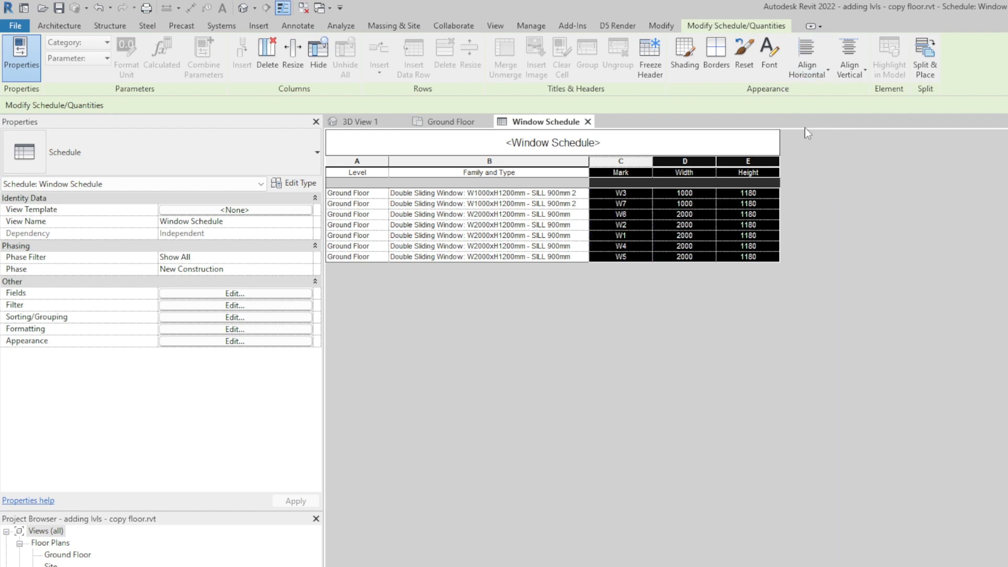
pyautogui.click(513, 249)
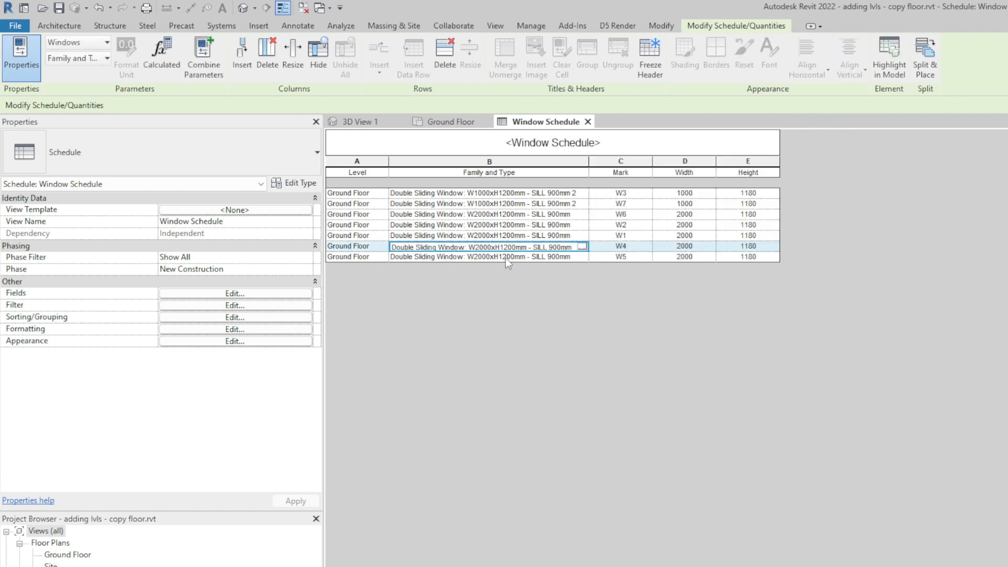
# Step: Sort the schedule by Family and Type ascending, with a header, a blank line and a footer showing title, count, and totals
pyautogui.click(207, 317)
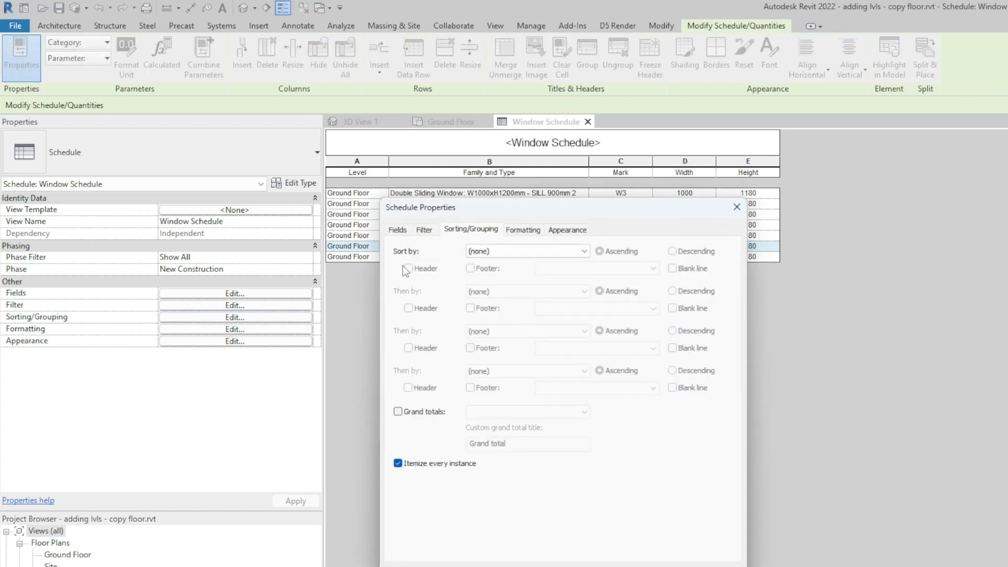
pyautogui.click(495, 252)
pyautogui.click(488, 279)
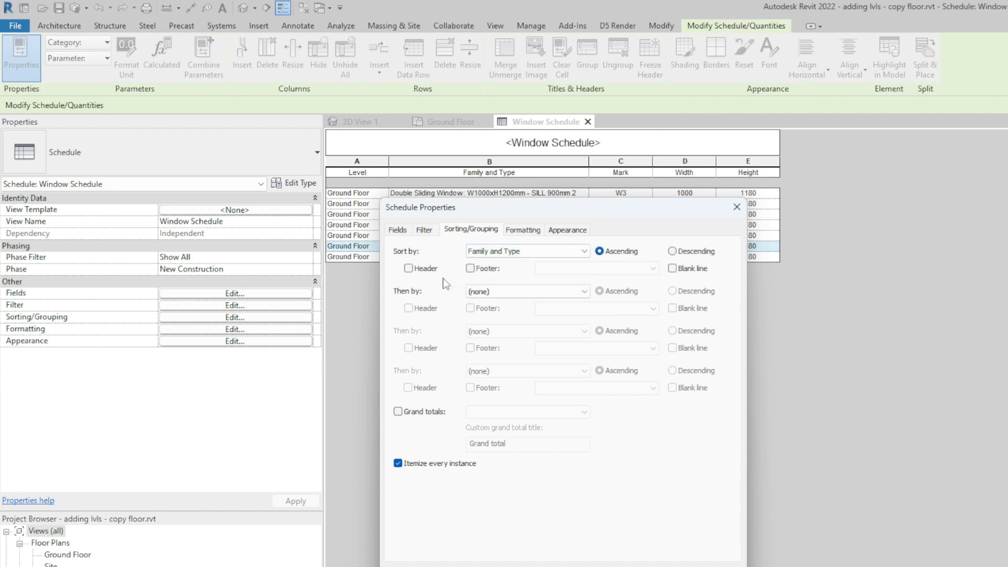
pyautogui.click(470, 269)
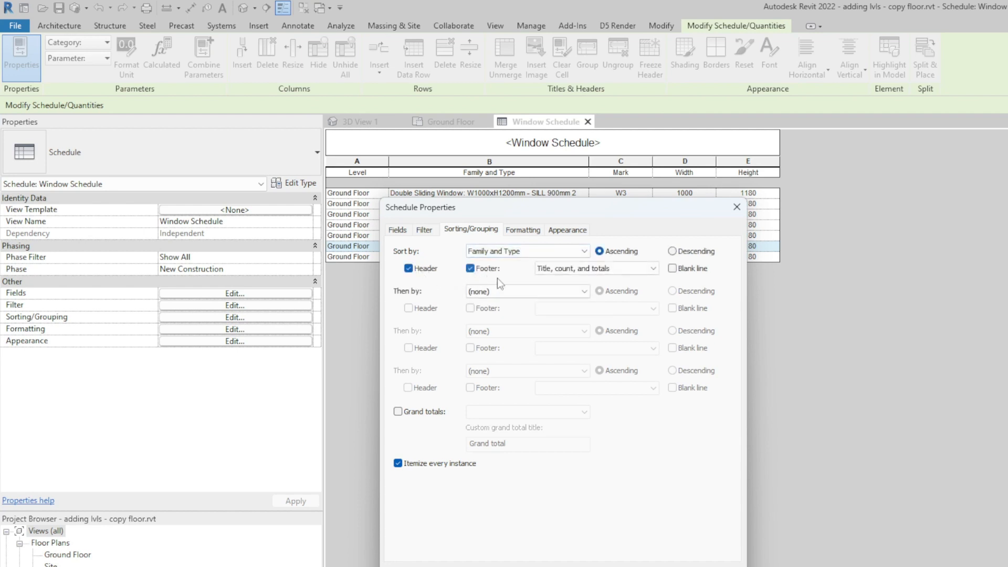
pyautogui.click(673, 268)
pyautogui.click(642, 270)
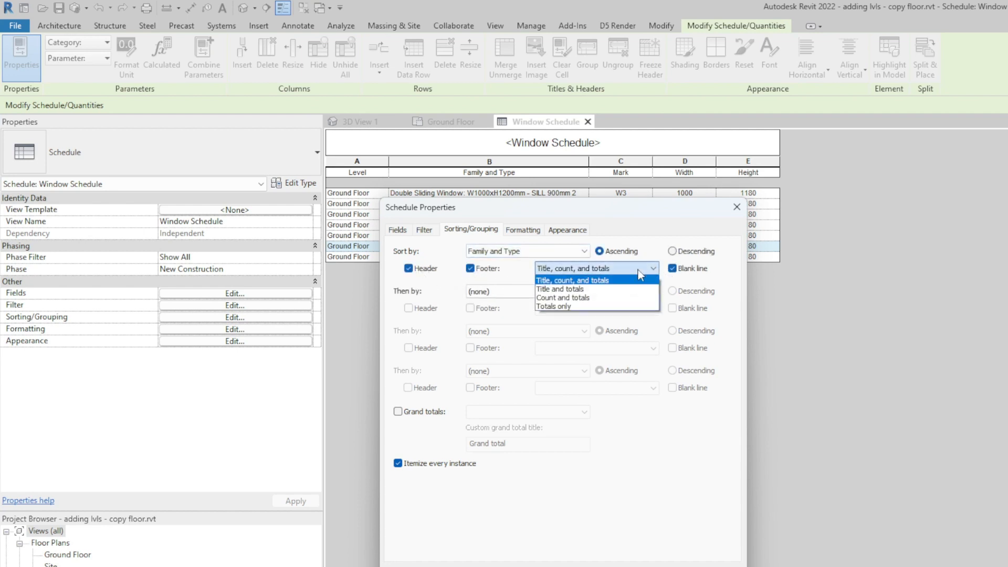
pyautogui.click(595, 281)
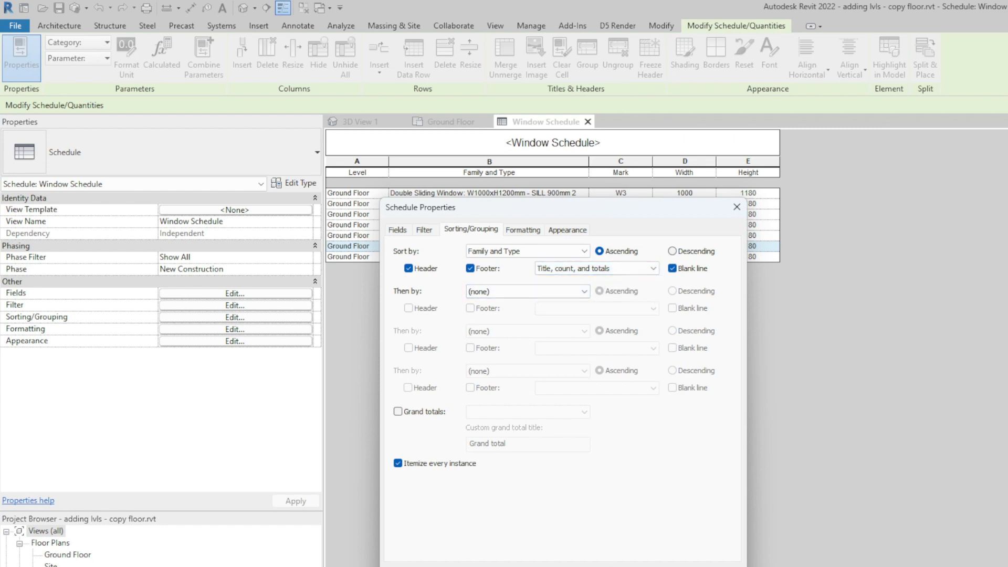
pyautogui.click(603, 557)
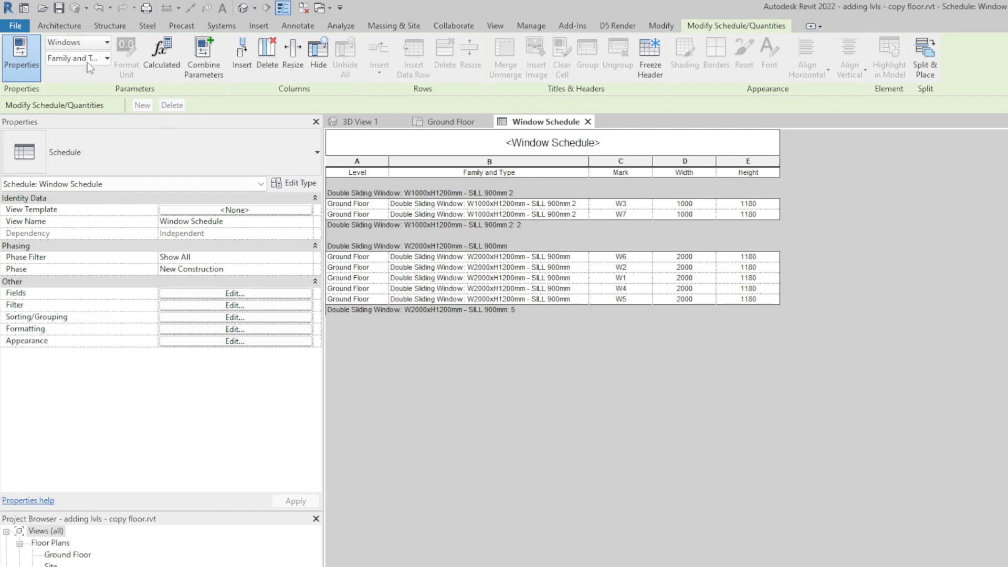
# Step: Export the schedule as a delimited CSV report named Window Schedule in the Downloads folder
pyautogui.click(16, 27)
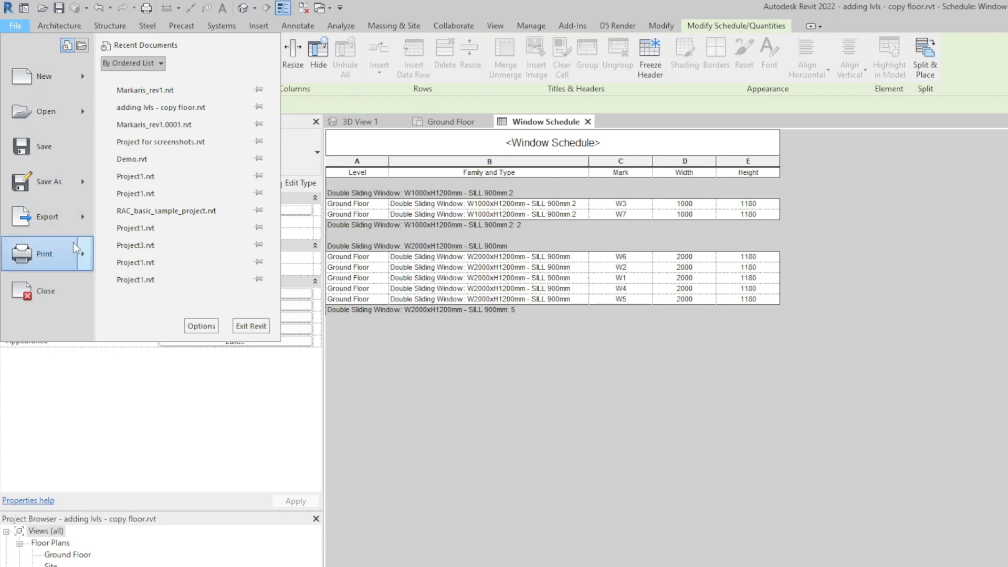
pyautogui.moveTo(83, 218)
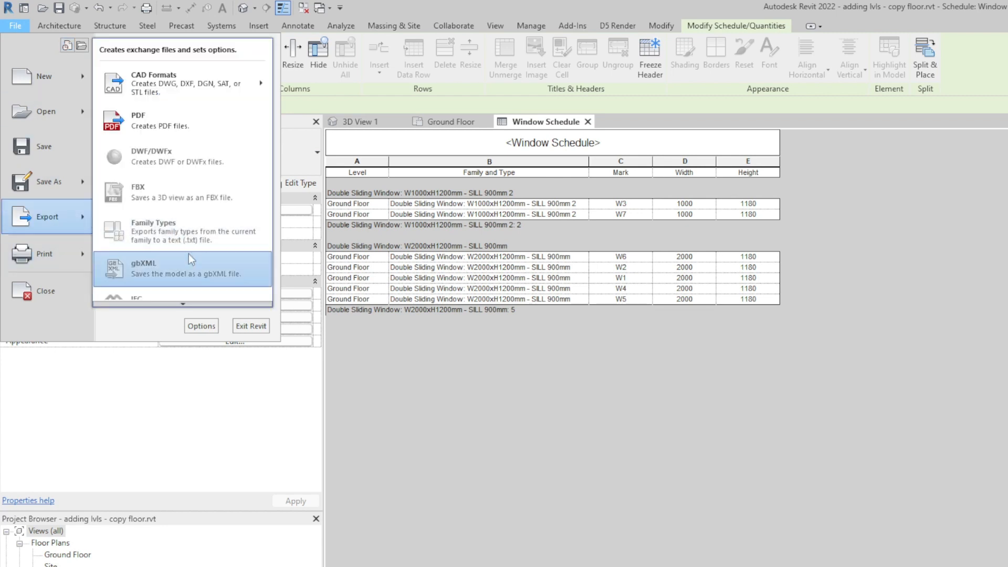
pyautogui.moveTo(171, 303)
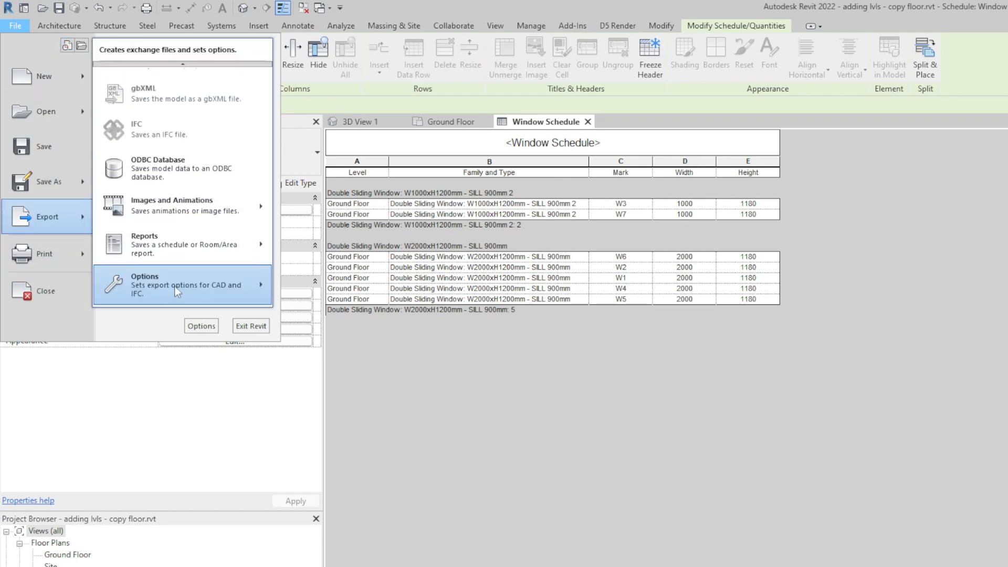
pyautogui.moveTo(167, 246)
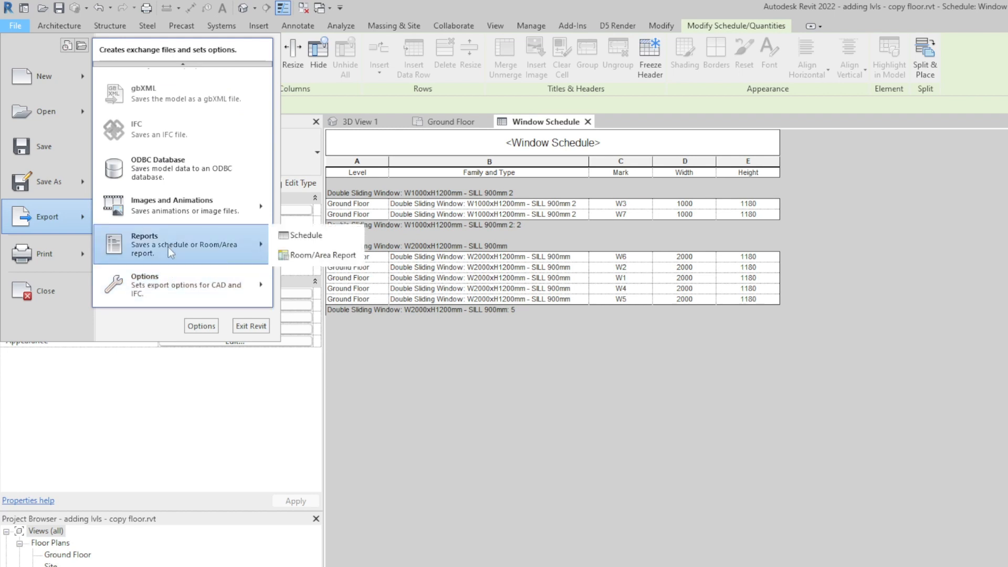
pyautogui.click(287, 237)
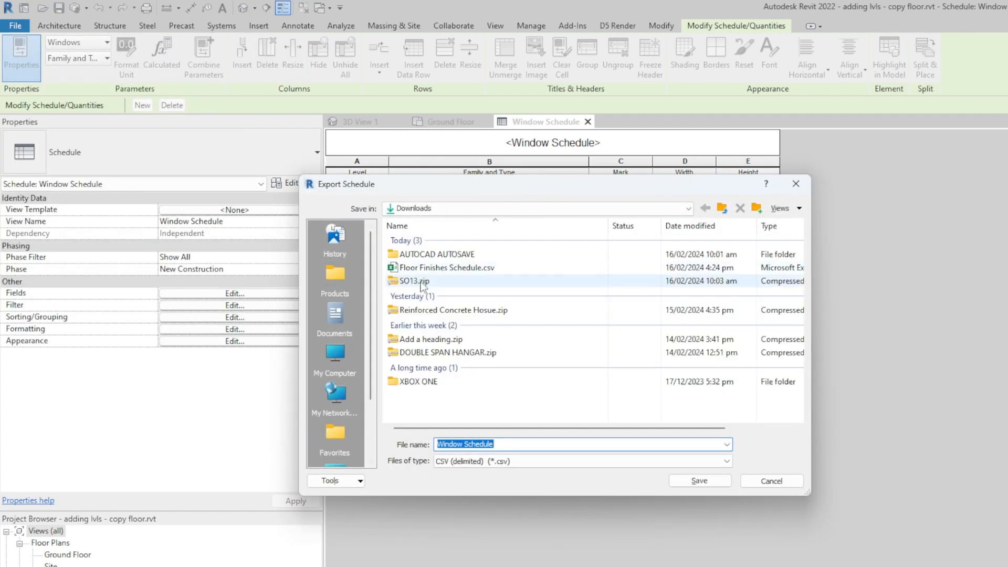
pyautogui.click(682, 480)
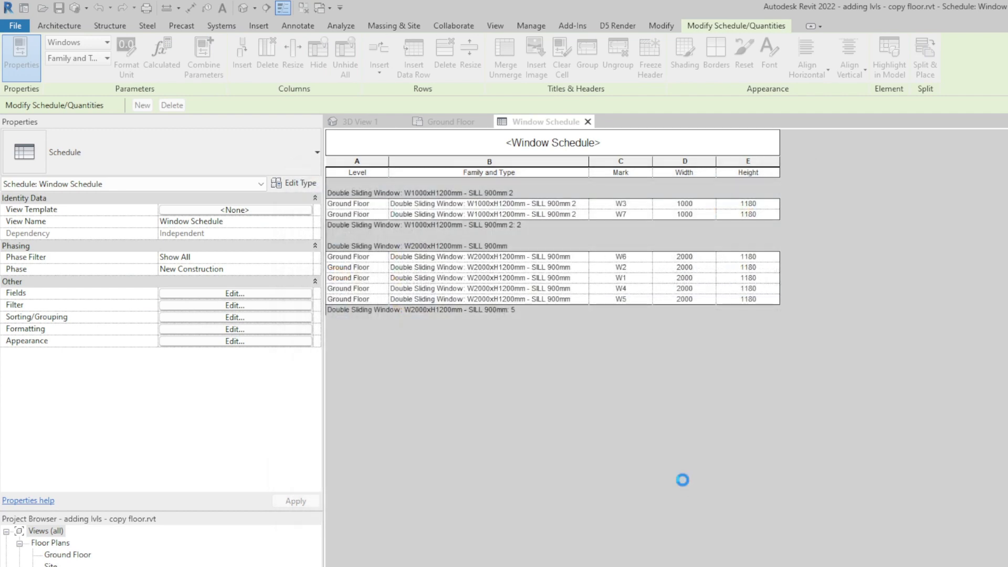
# Step: Switch to a blank Excel workbook and load Window Schedule.csv from Downloads as a comma-delimited table
pyautogui.click(859, 542)
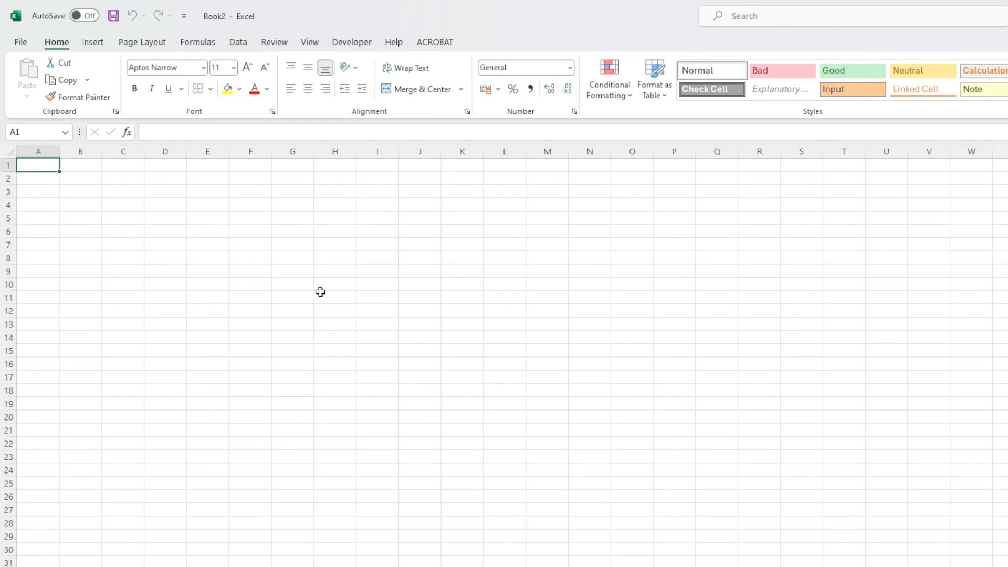
pyautogui.click(239, 42)
pyautogui.click(63, 88)
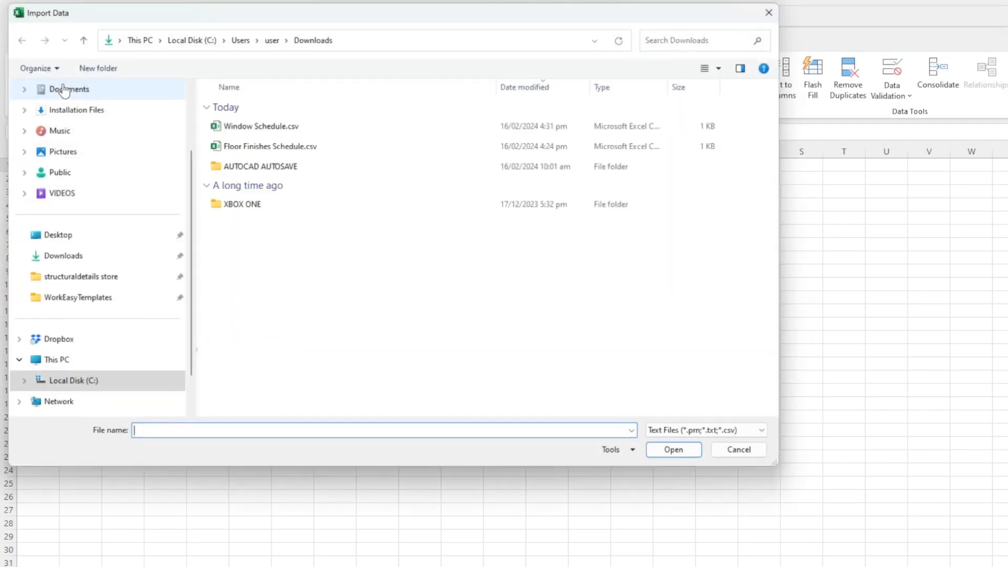
pyautogui.doubleClick(246, 130)
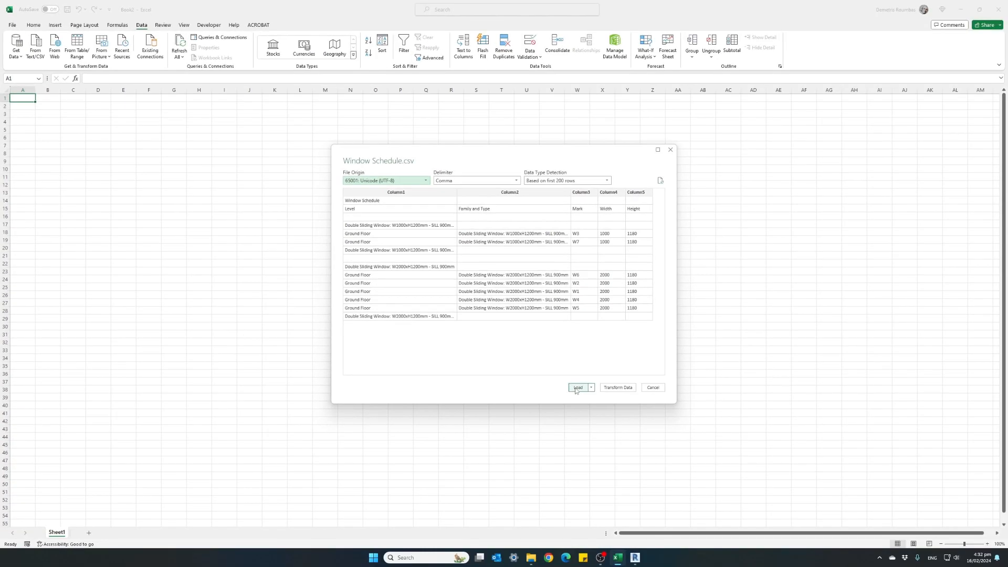
pyautogui.click(577, 388)
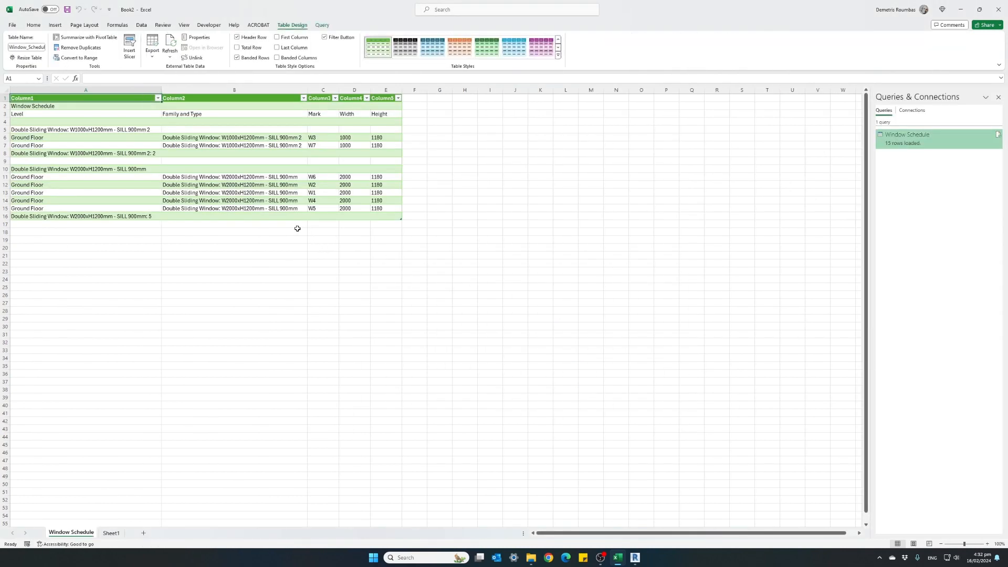
# Step: Switch back to Revit and show 3D View 1 with nothing selected
pyautogui.click(634, 557)
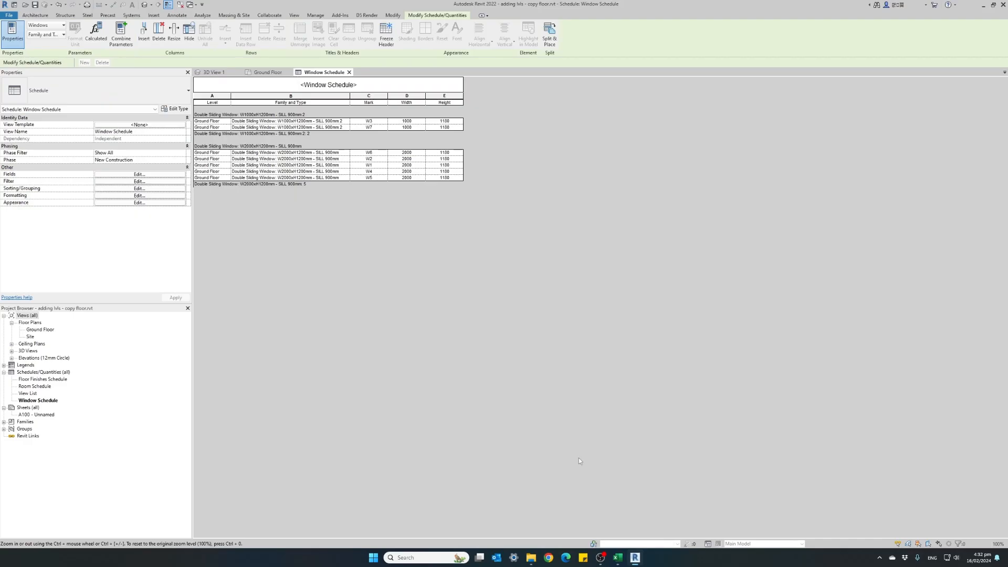
pyautogui.click(215, 72)
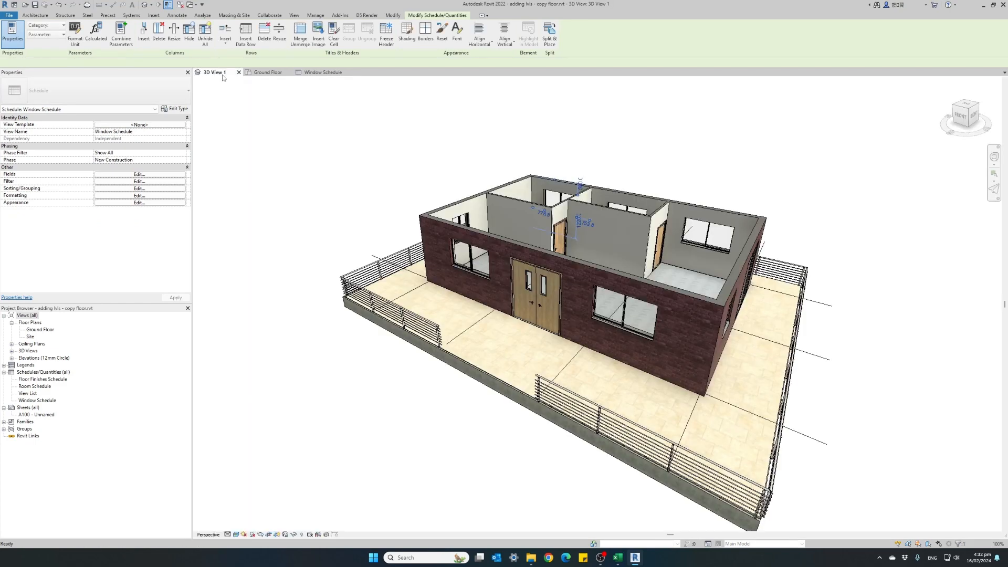
pyautogui.click(257, 176)
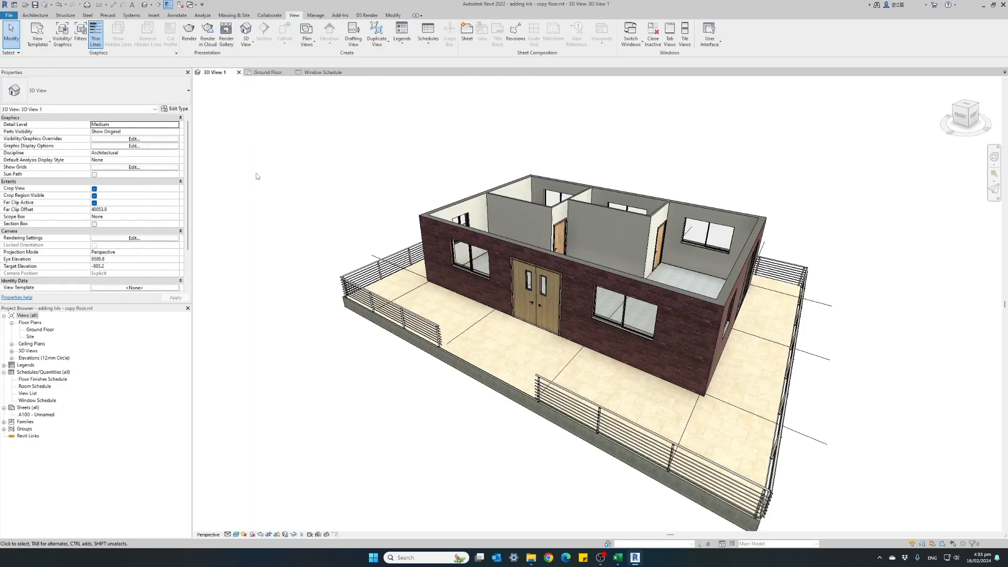